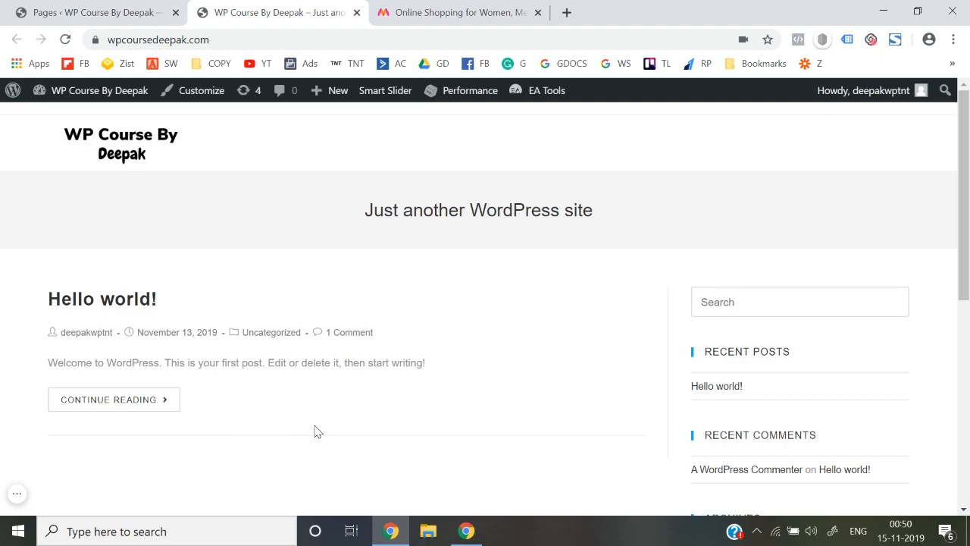
Open the product categories in the WordPress admin and review the list of existing categories
click(134, 11)
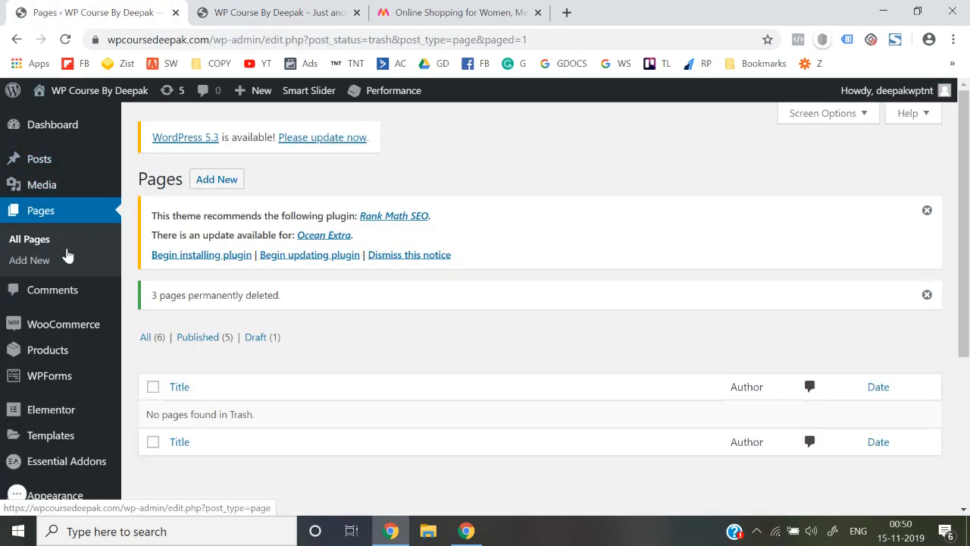
scroll(66, 258, down, 1)
mouse_move(63, 303)
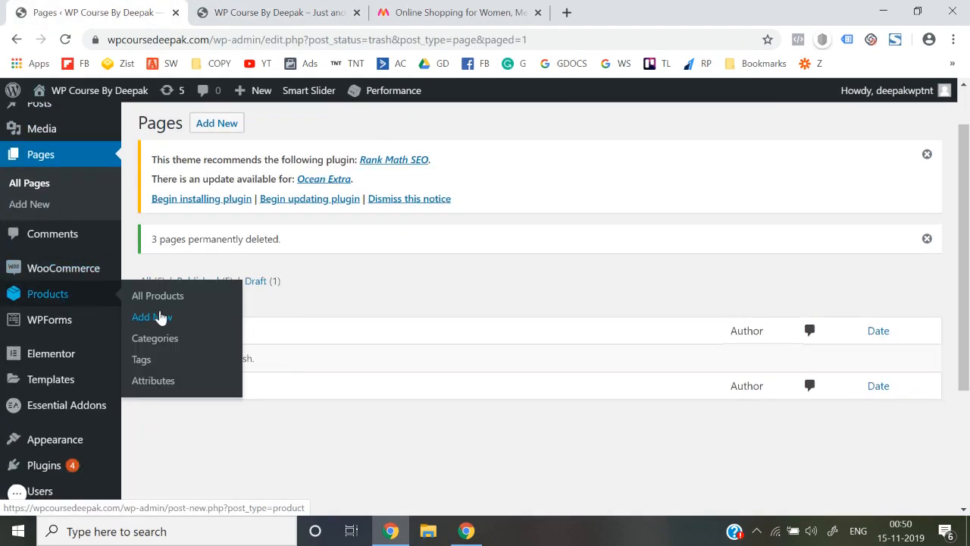
click(172, 348)
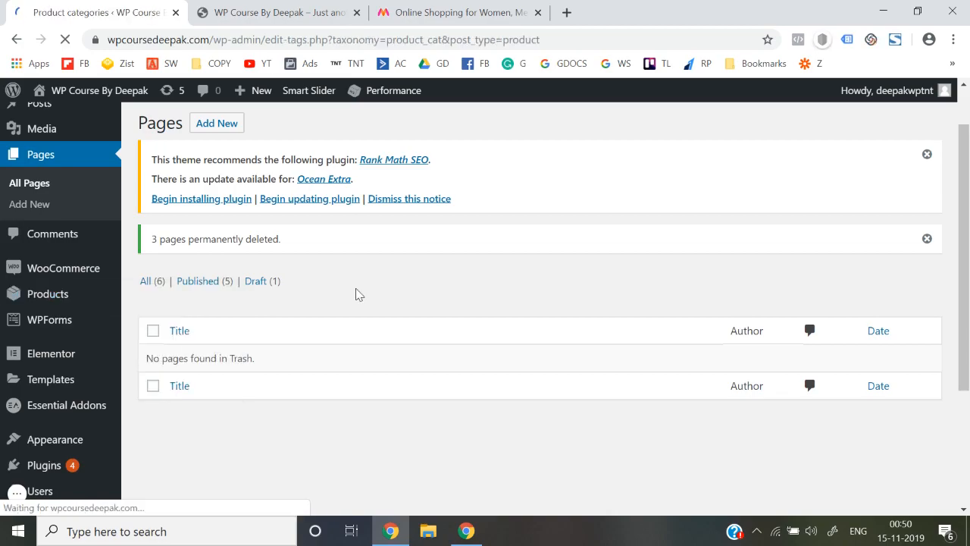
click(455, 12)
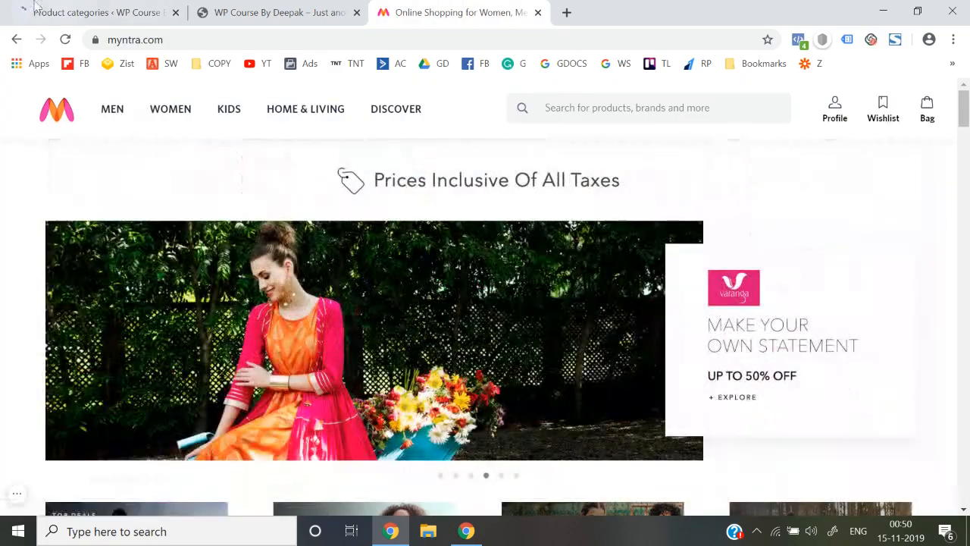
click(34, 9)
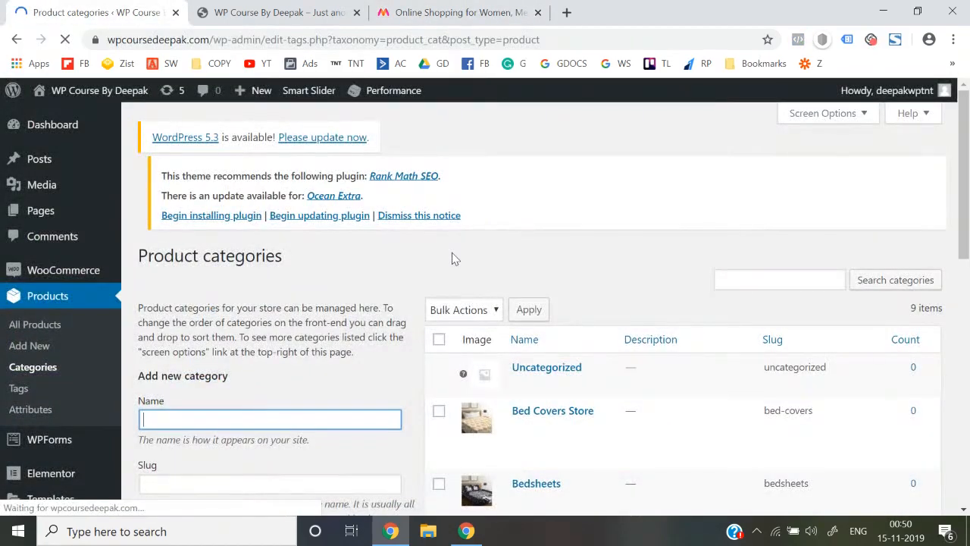
scroll(452, 260, down, 10)
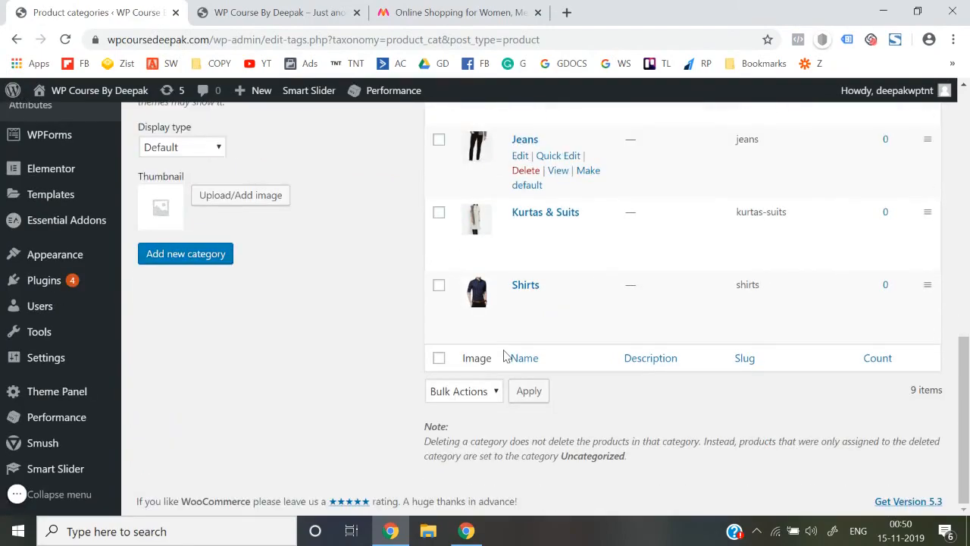
scroll(506, 356, up, 10)
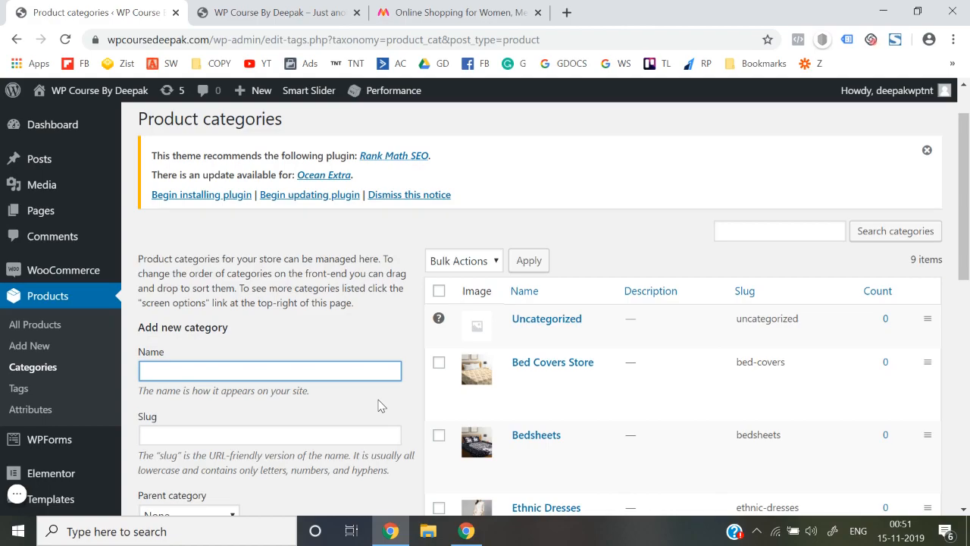
Compare the WordPress site's front page with Myntra's home page and its Men, Women and Home & Living category menus
click(306, 10)
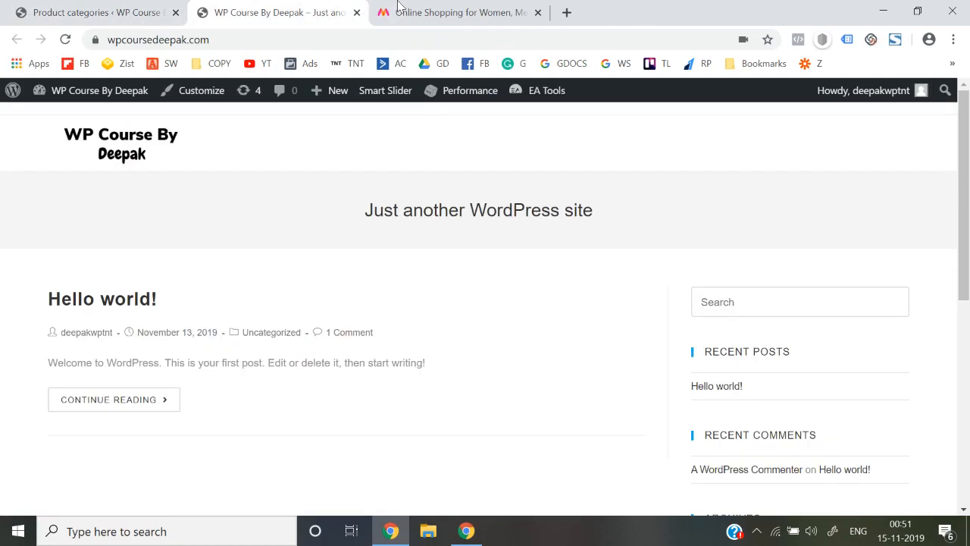
click(457, 8)
mouse_move(105, 126)
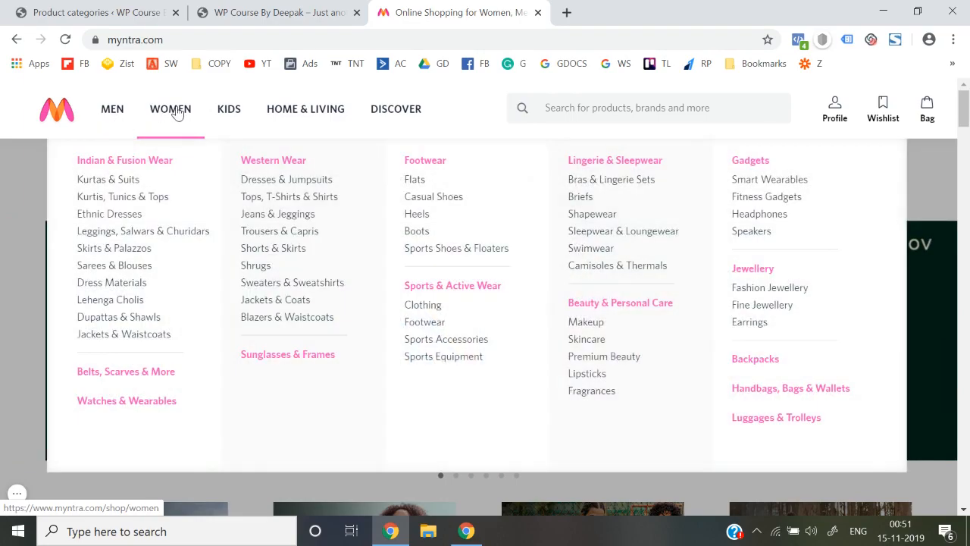
mouse_move(275, 114)
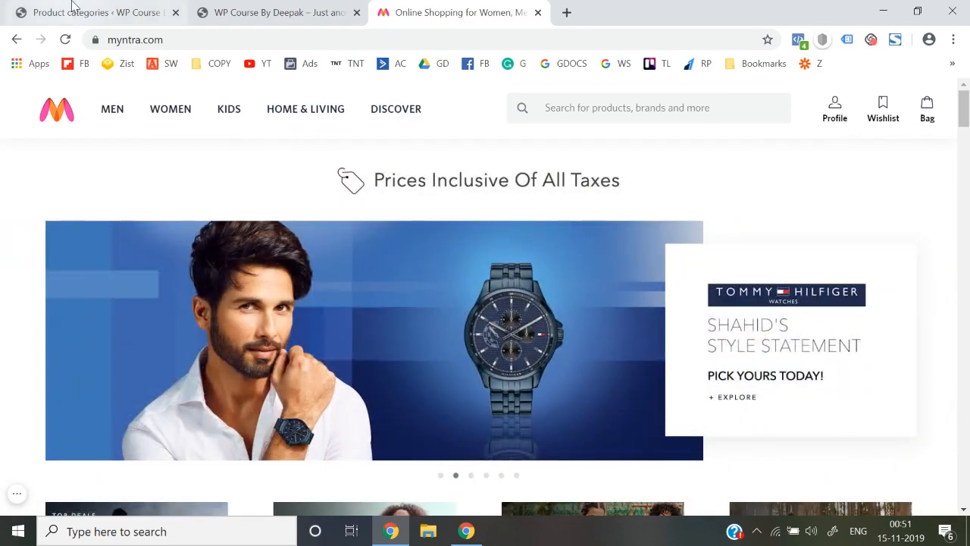
click(73, 5)
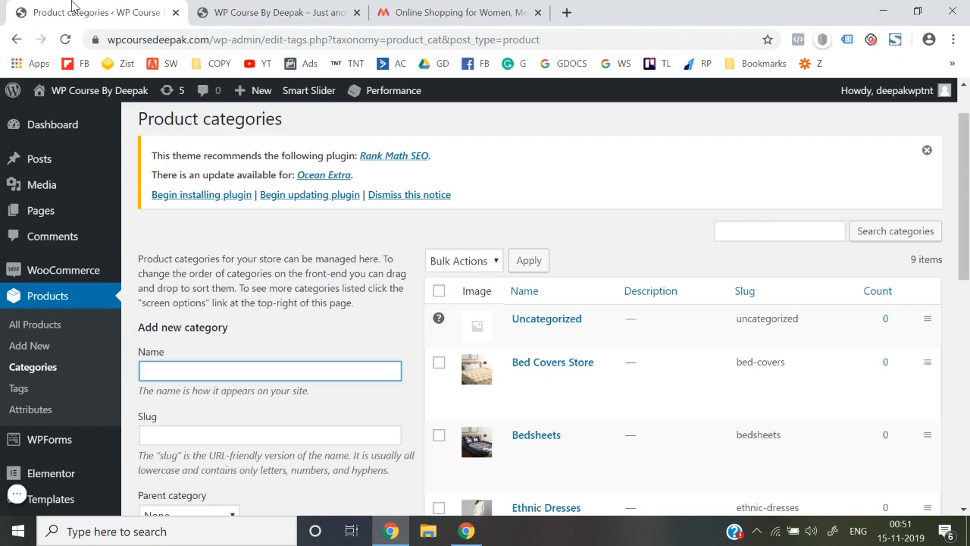
click(247, 5)
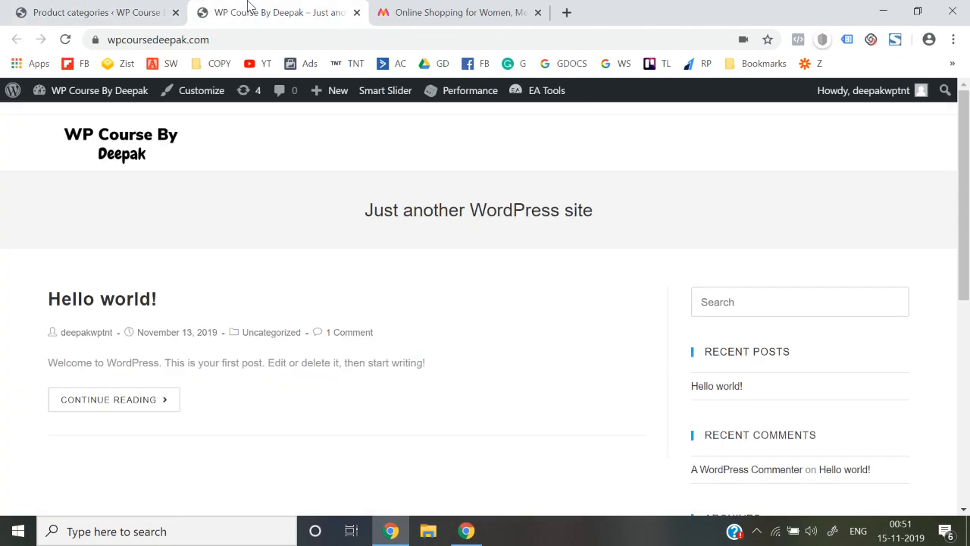
click(450, 6)
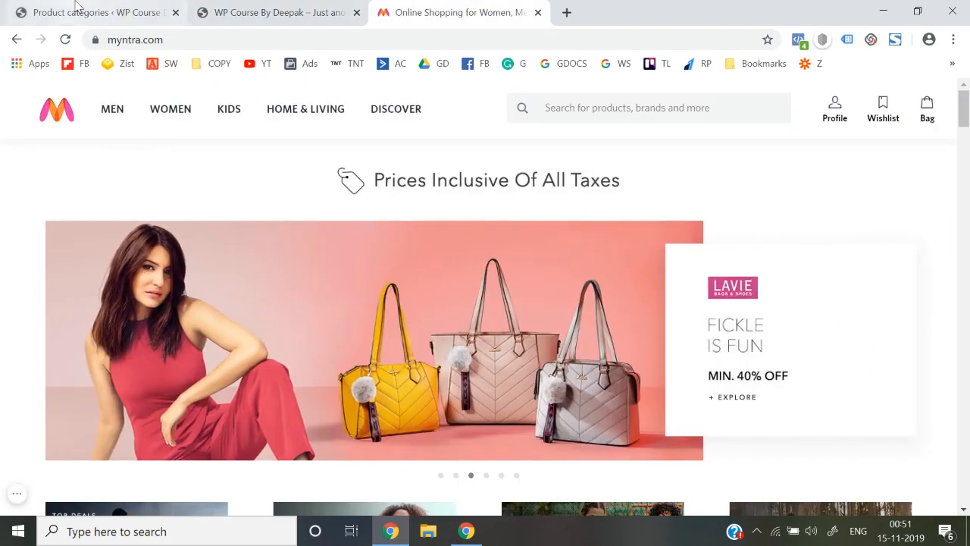
Review the Jackets, Jeans and neighbouring product categories in WordPress against Myntra's category menus
click(76, 11)
scroll(621, 404, down, 5)
scroll(620, 409, down, 1)
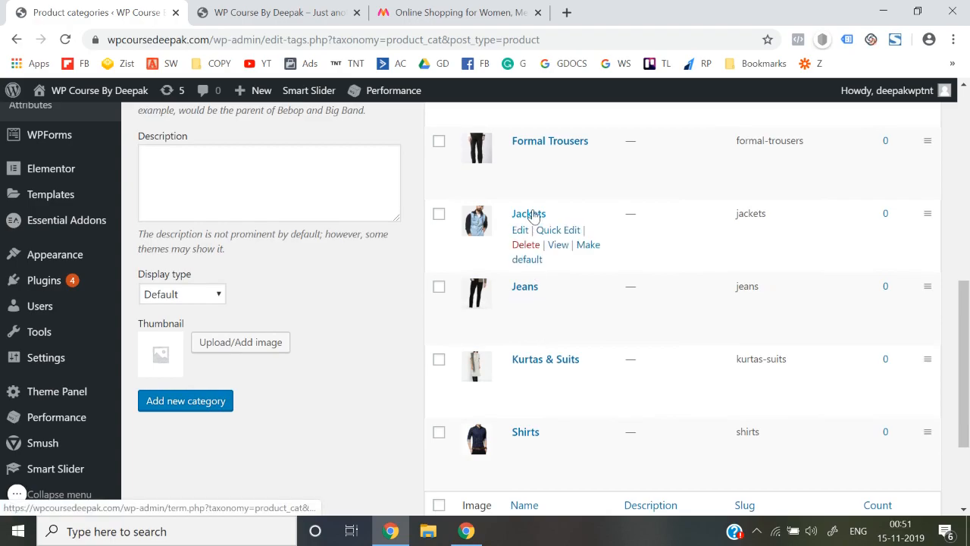
click(485, 11)
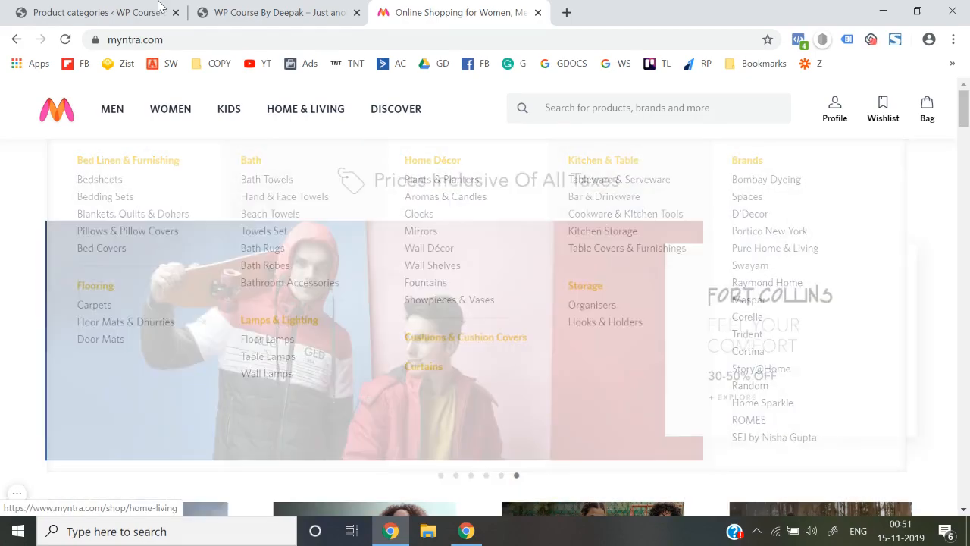
click(148, 12)
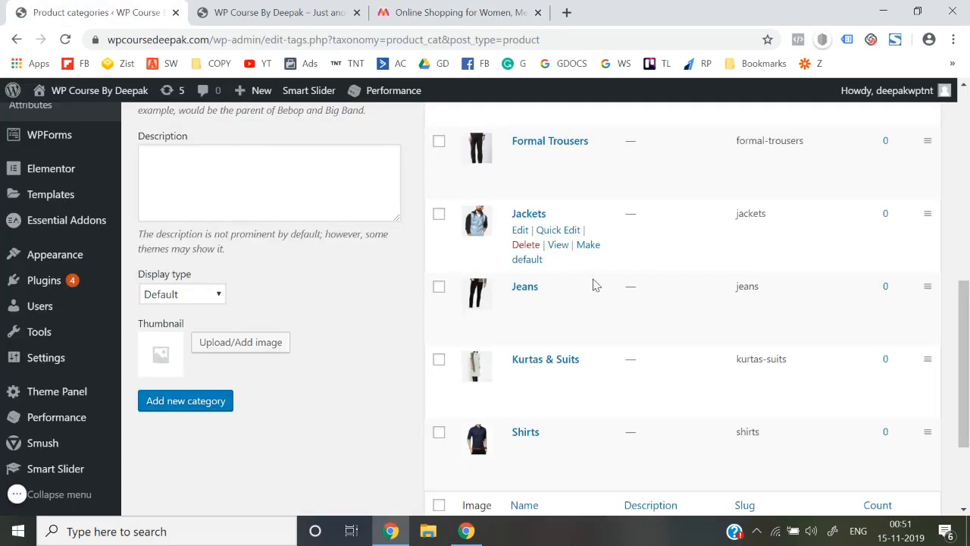
mouse_move(553, 303)
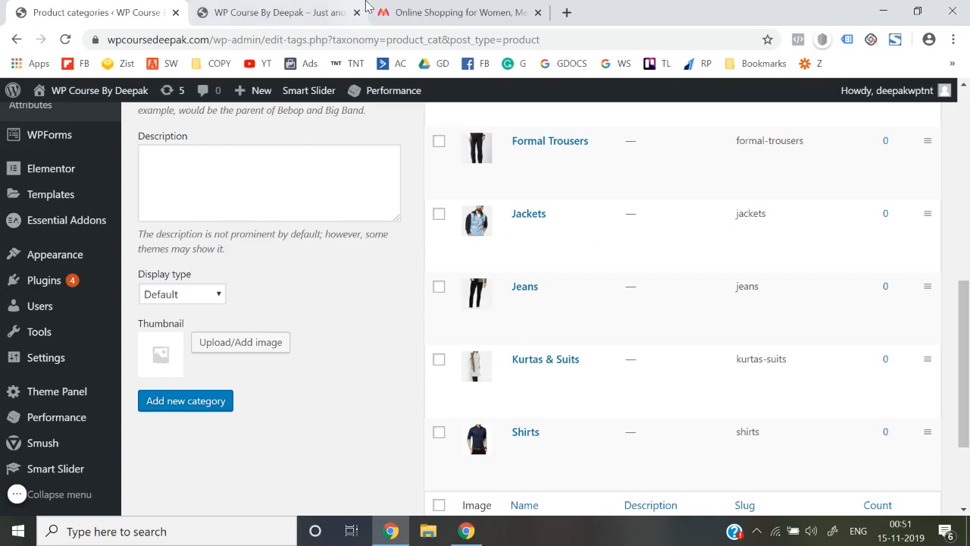
Examine Myntra's Men and Women section pages, and return to its home page
click(451, 12)
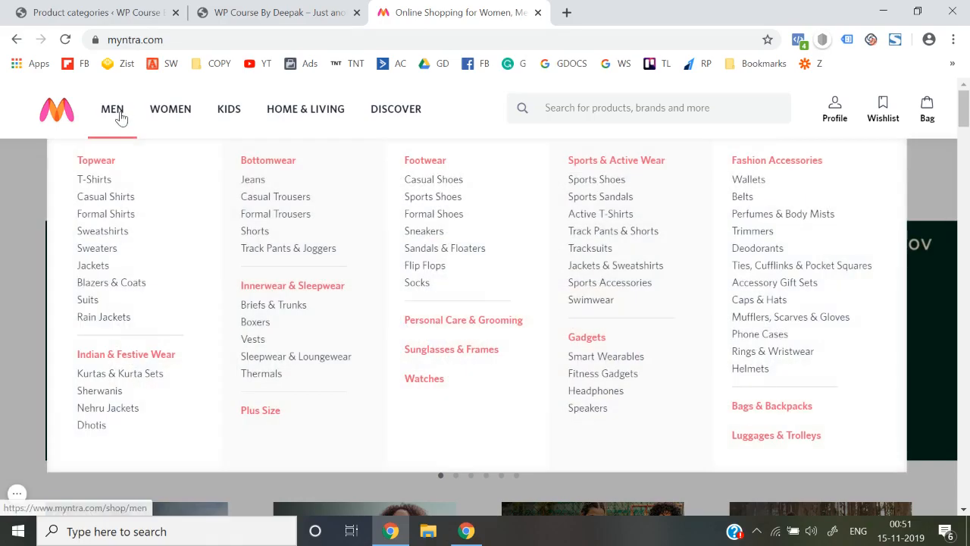
click(116, 114)
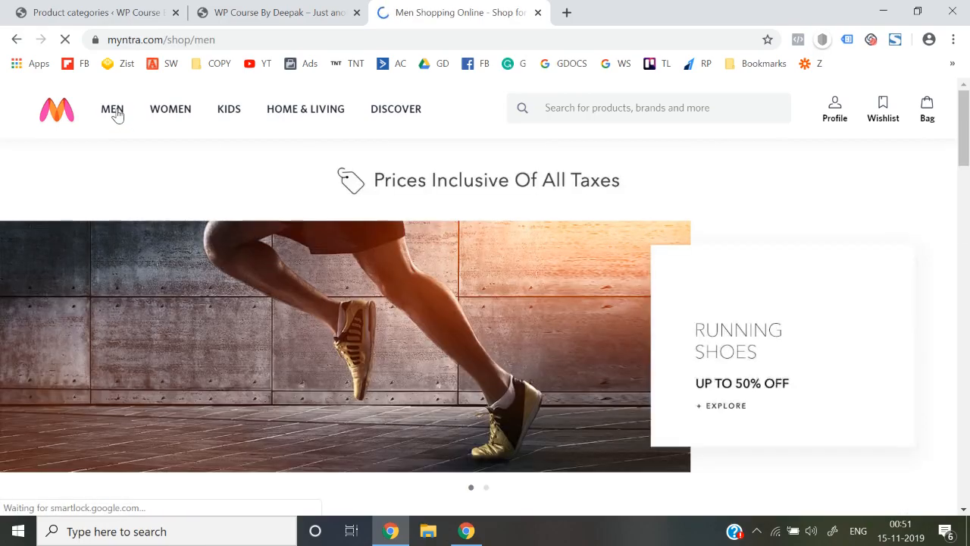
scroll(380, 395, down, 10)
scroll(379, 395, up, 10)
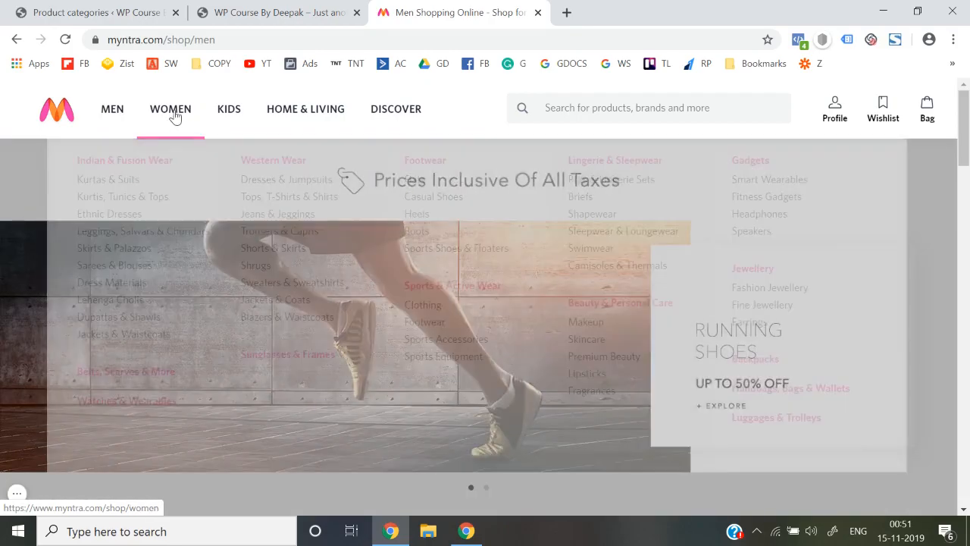
click(175, 116)
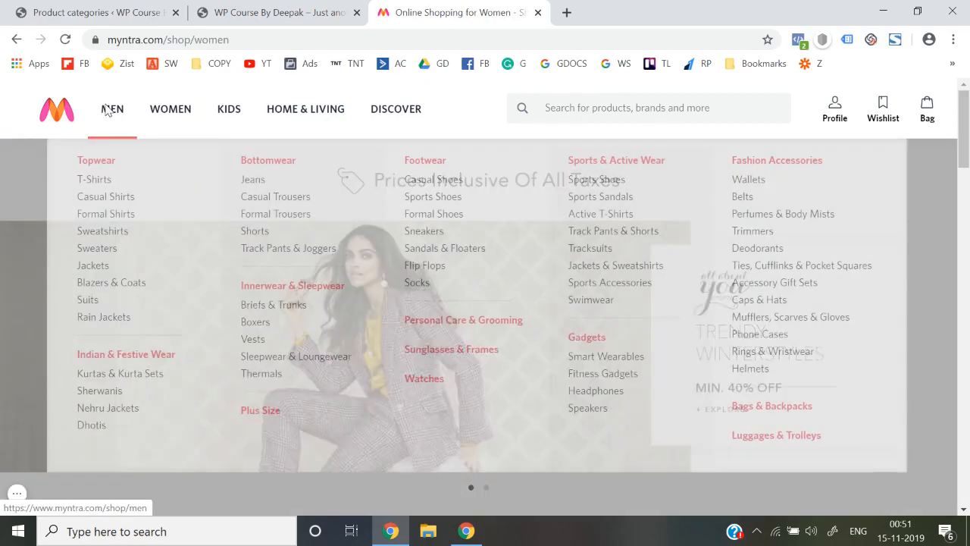
click(107, 112)
click(61, 112)
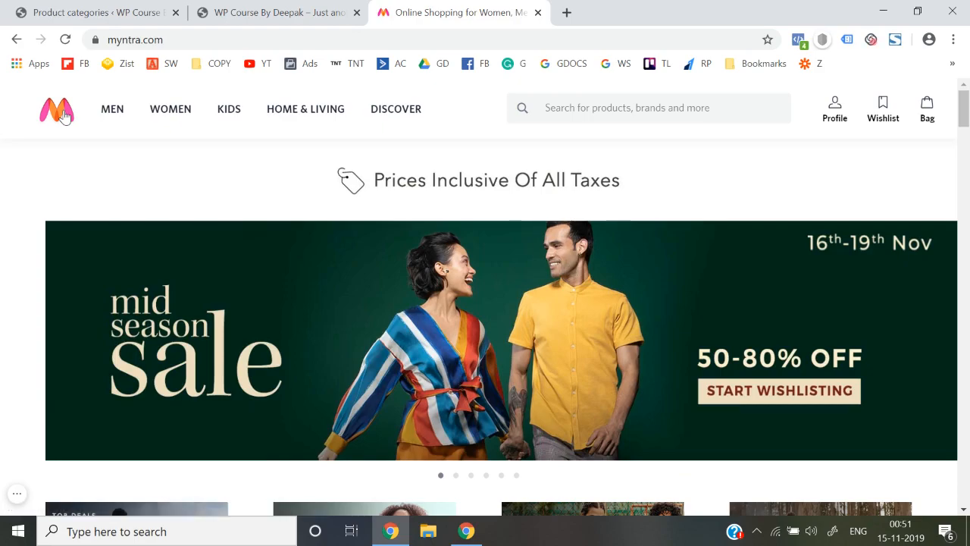
Check the WordPress product categories against the subcategories in Myntra's Women menu
click(52, 12)
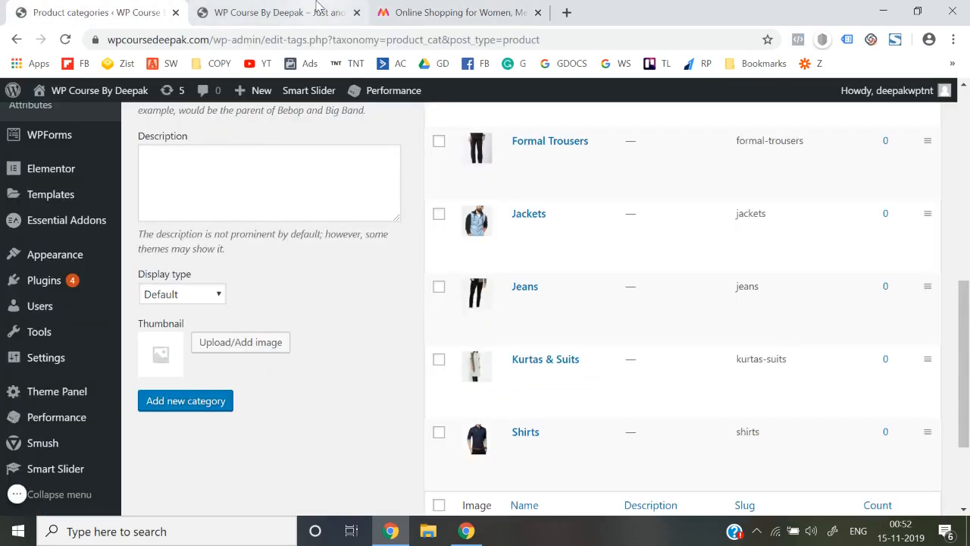
click(432, 12)
mouse_move(159, 126)
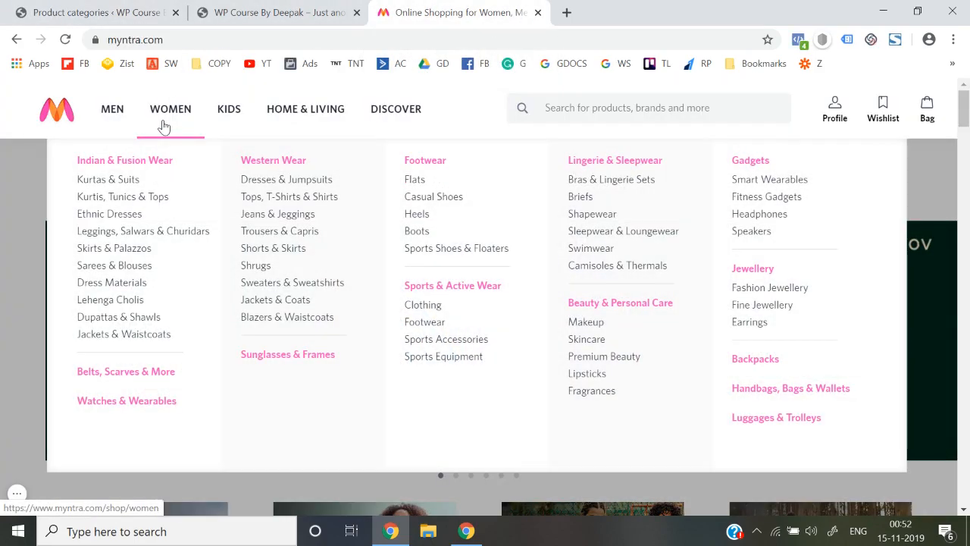
Return to the WordPress admin, create a new page titled "Men" and publish it
click(115, 11)
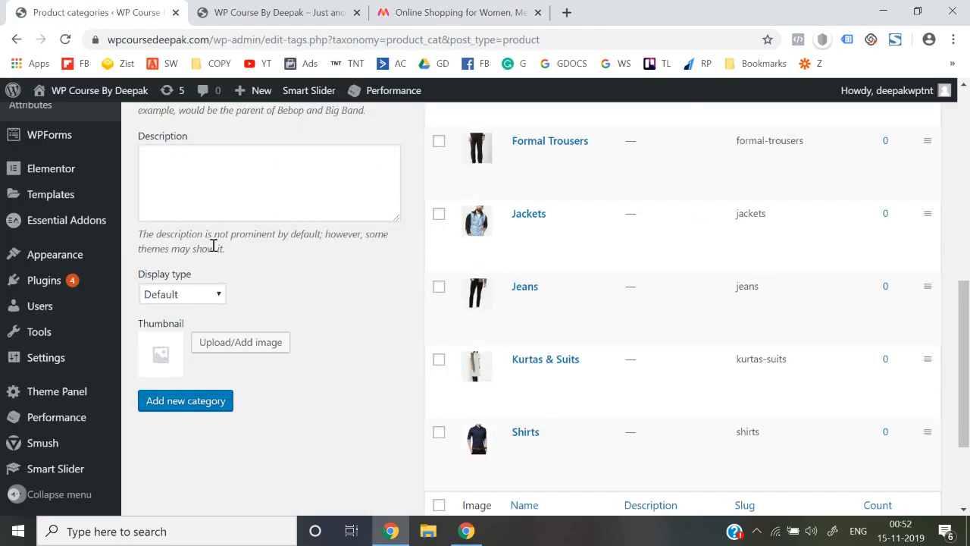
scroll(213, 245, up, 3)
scroll(213, 245, up, 4)
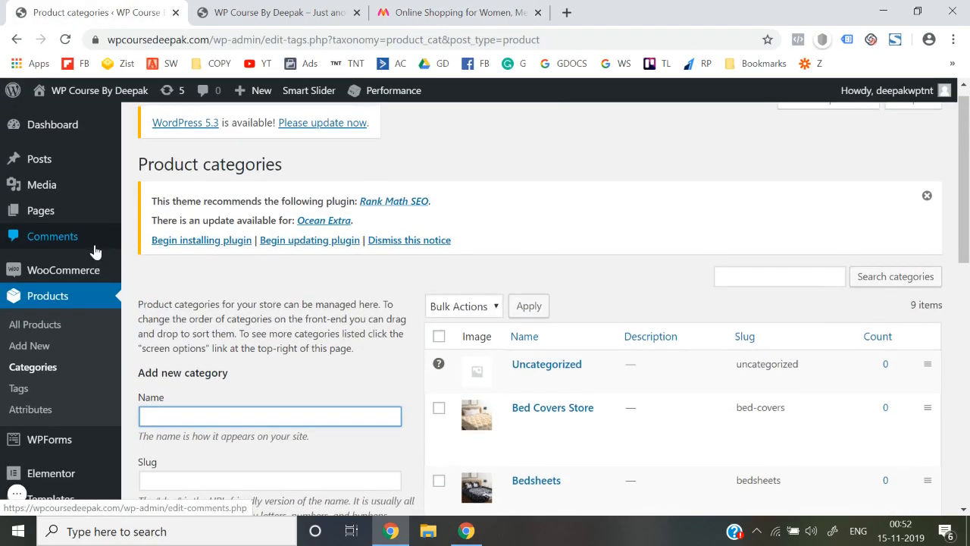
mouse_move(47, 216)
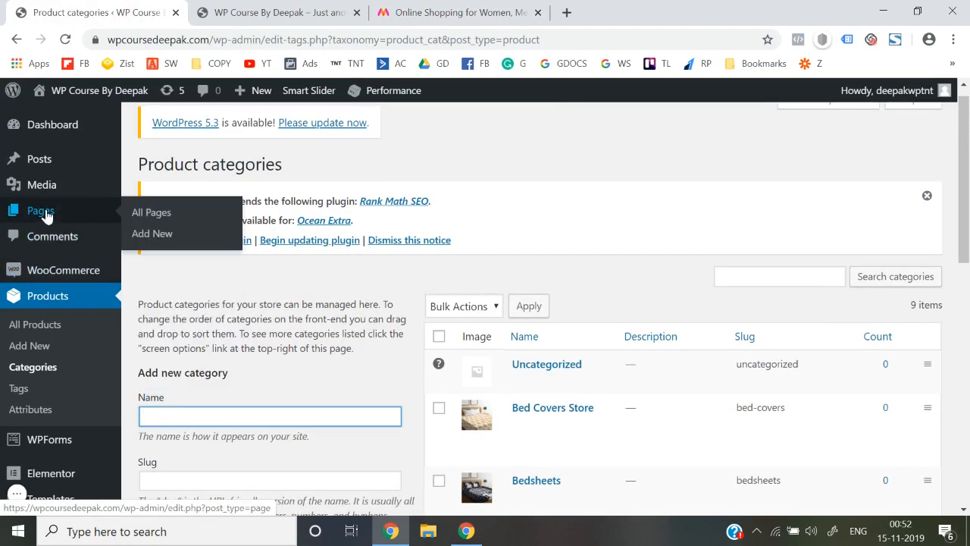
click(152, 237)
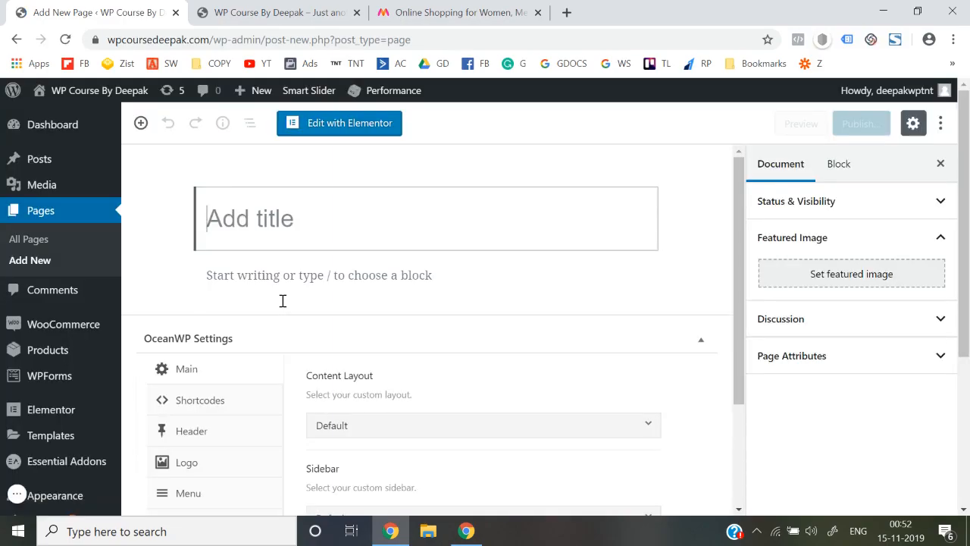
text(Men)
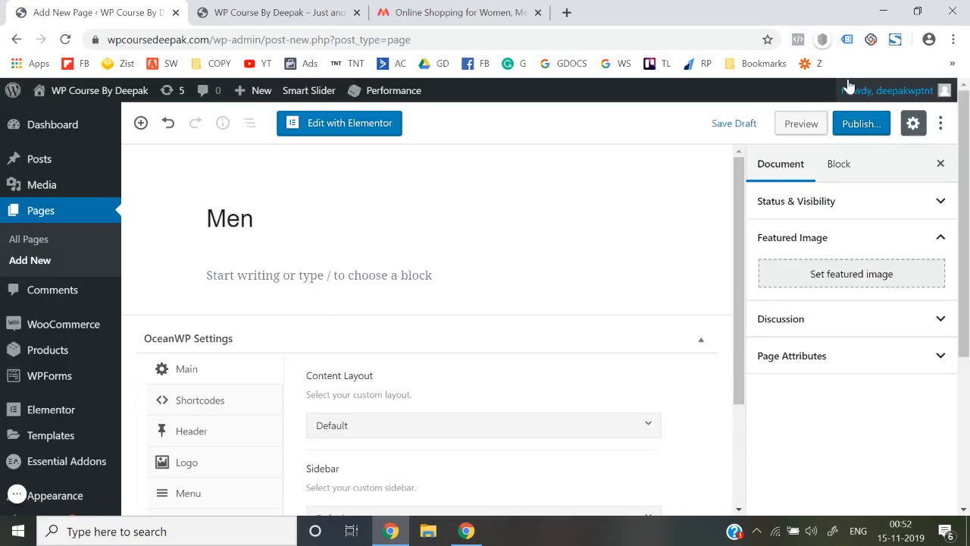
click(861, 128)
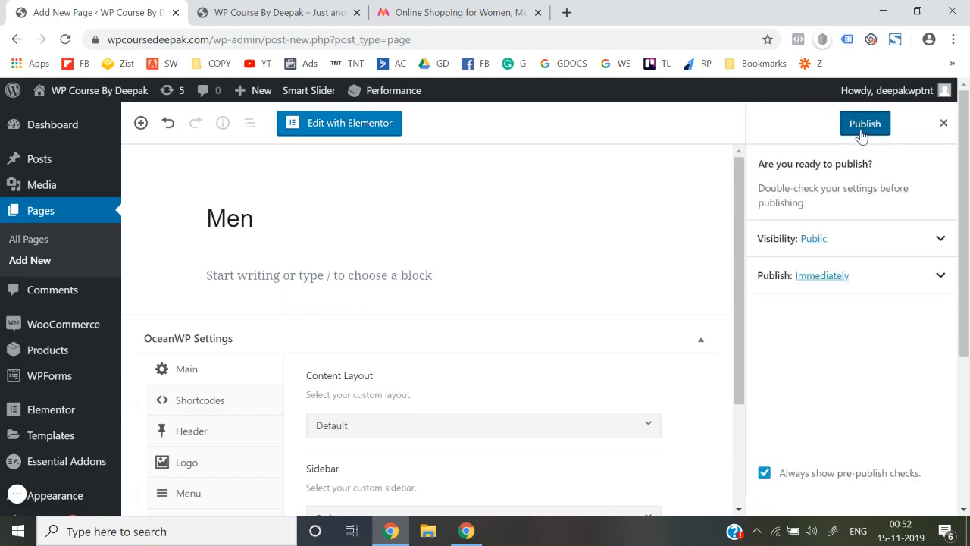
click(862, 129)
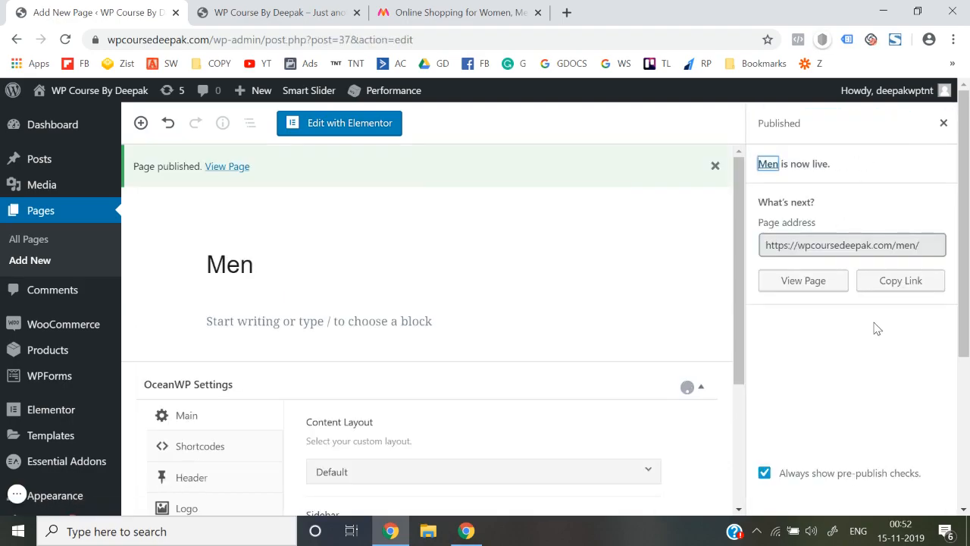
Add another new page titled "Women" and publish it
click(34, 268)
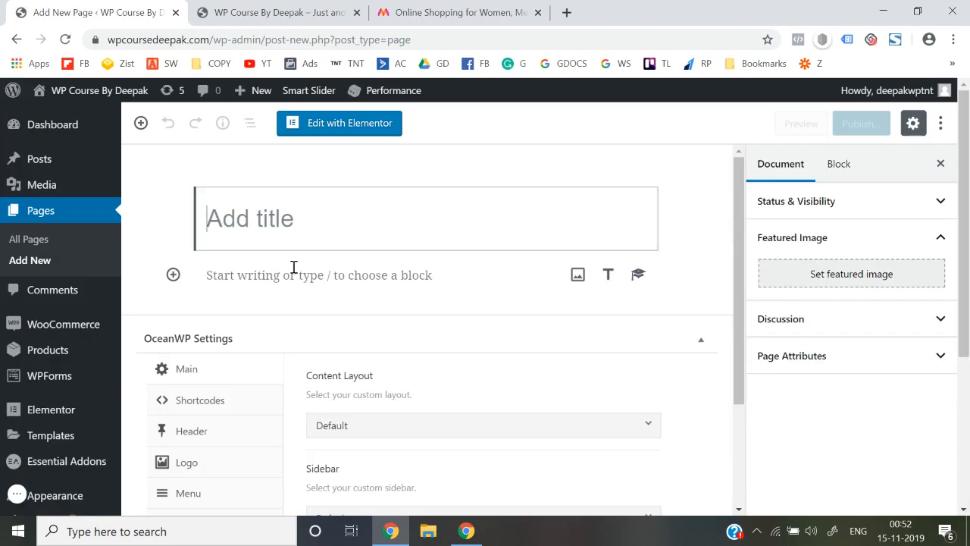
text(W)
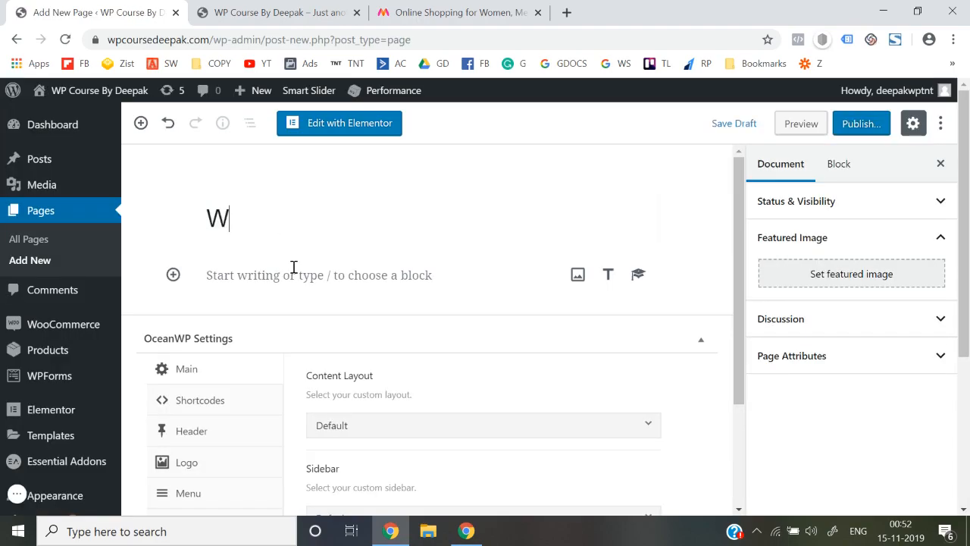
text(Omenmen)
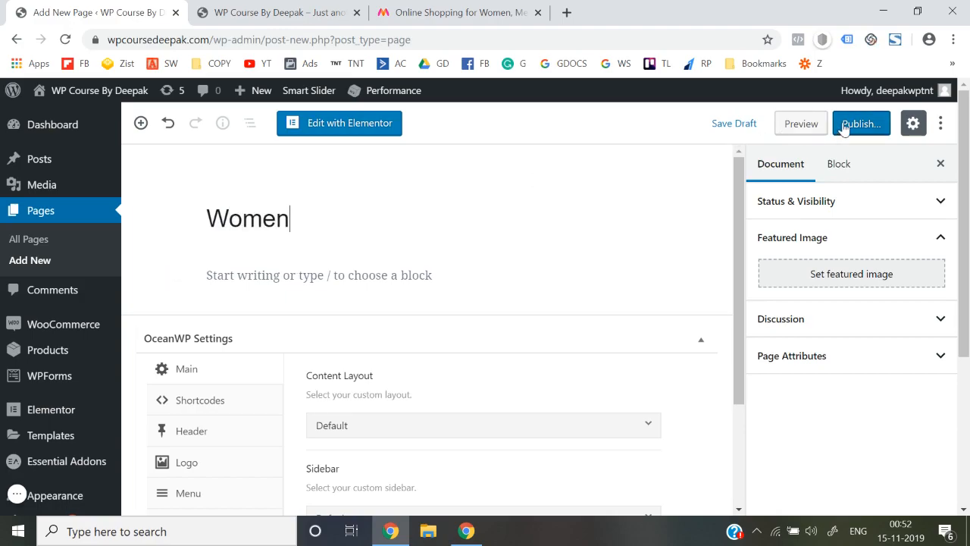
click(849, 125)
click(865, 124)
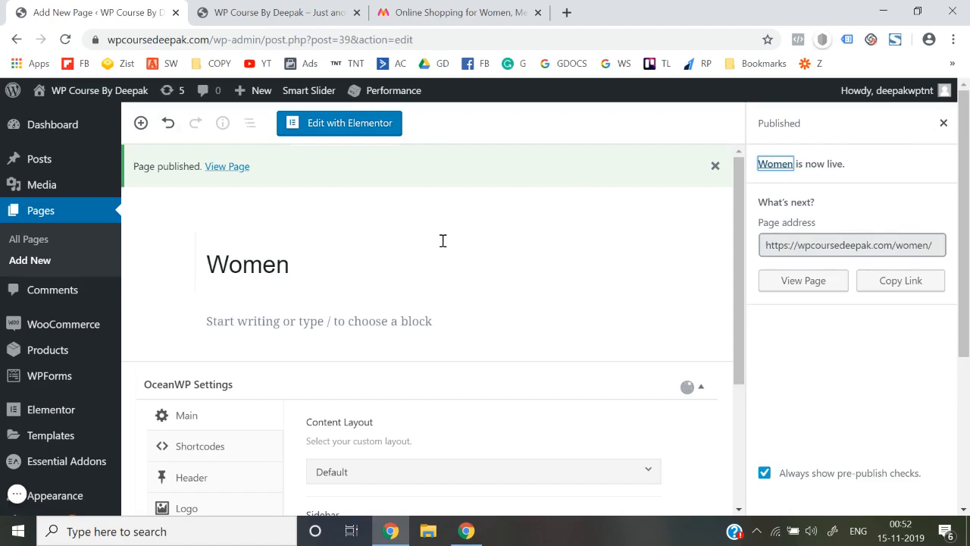
Add another new page titled "Home & Living" and publish it
click(31, 265)
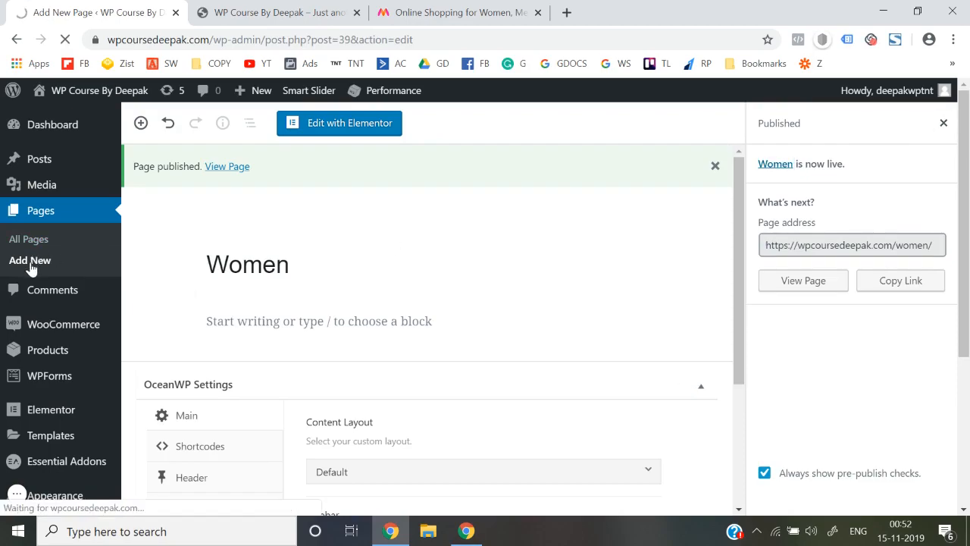
click(493, 12)
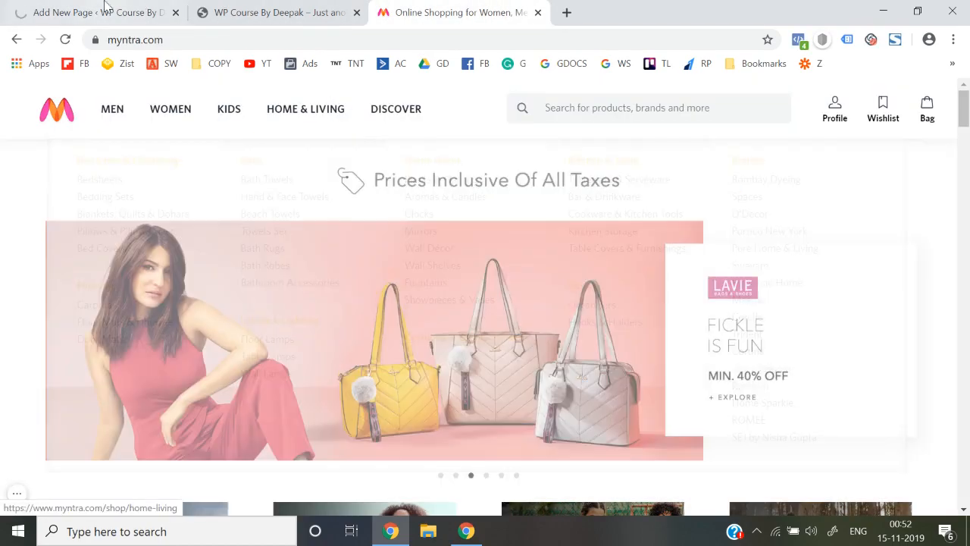
click(107, 8)
click(280, 266)
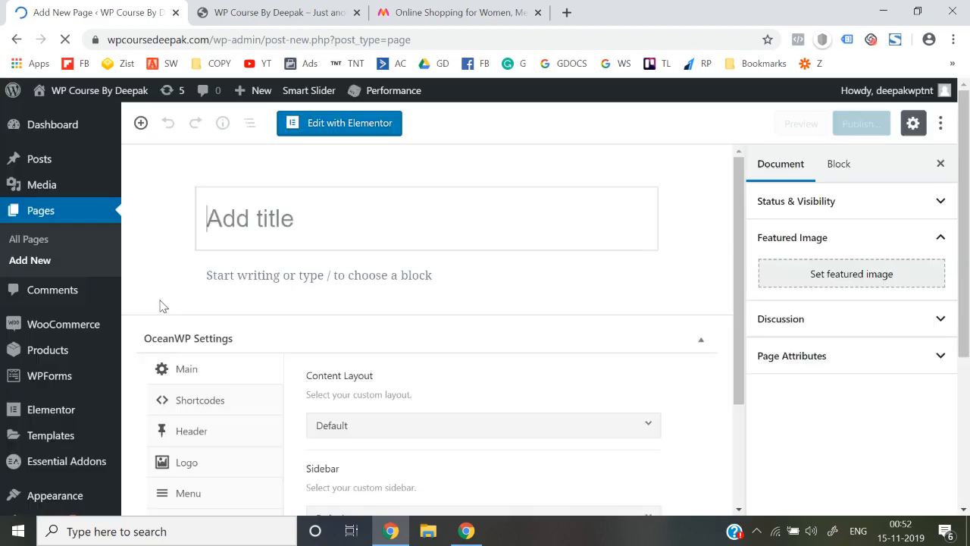
text(Home )
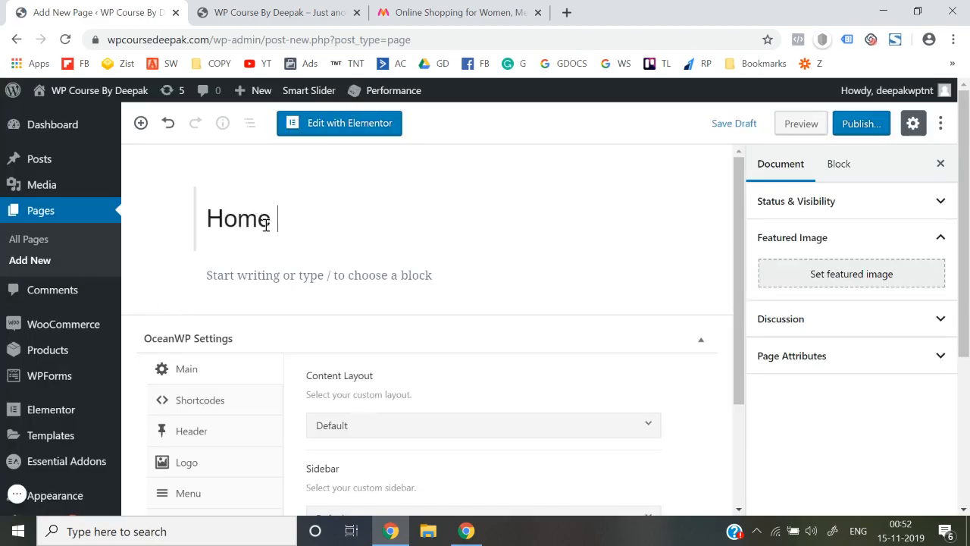
text(& Livinbg)
key(BackSpace)
key(BackSpace)
text(g)
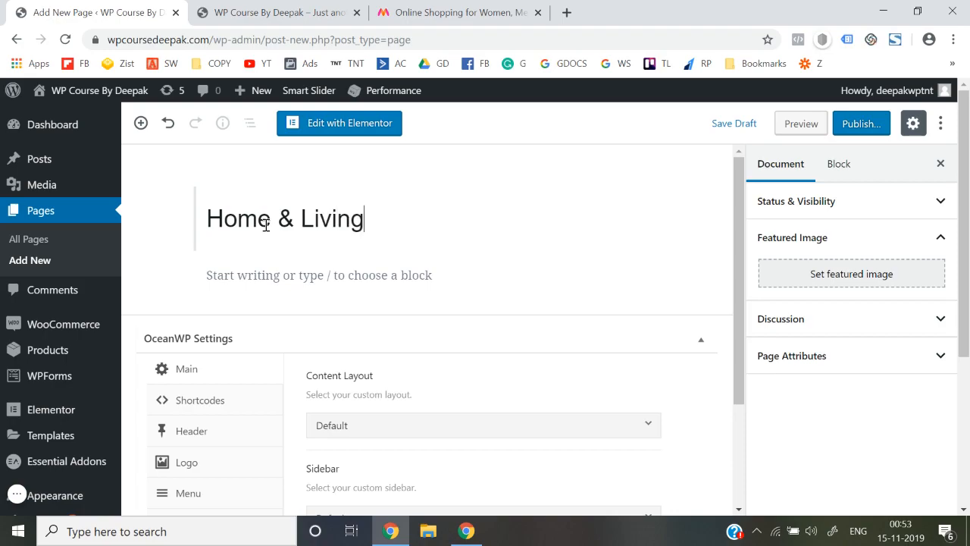
click(866, 126)
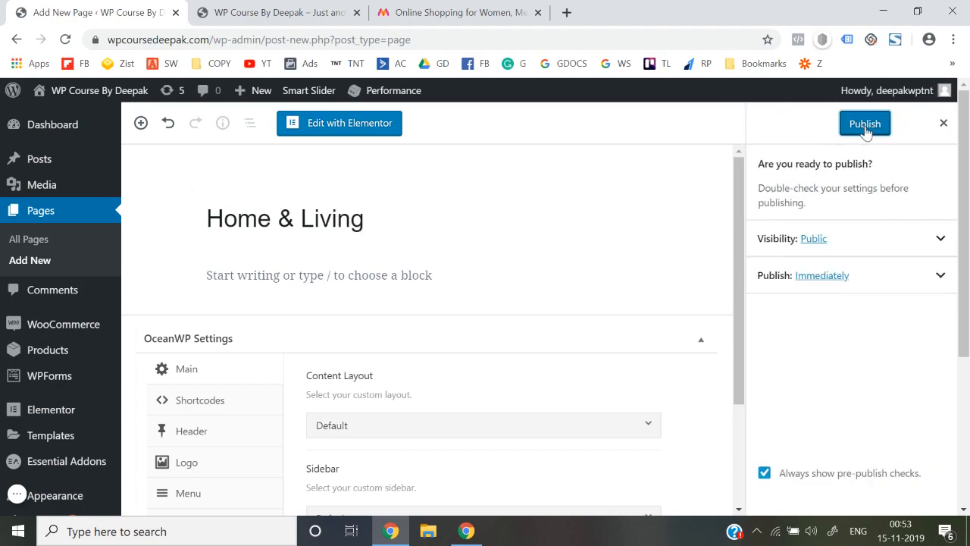
click(866, 129)
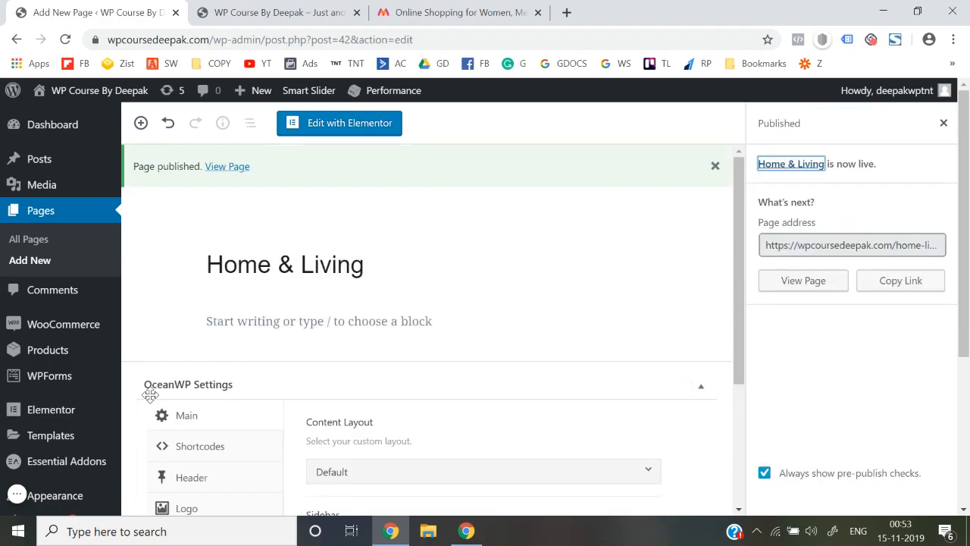
Go to the site's navigation menu management and create a menu named "Header Menu"
scroll(150, 394, down, 2)
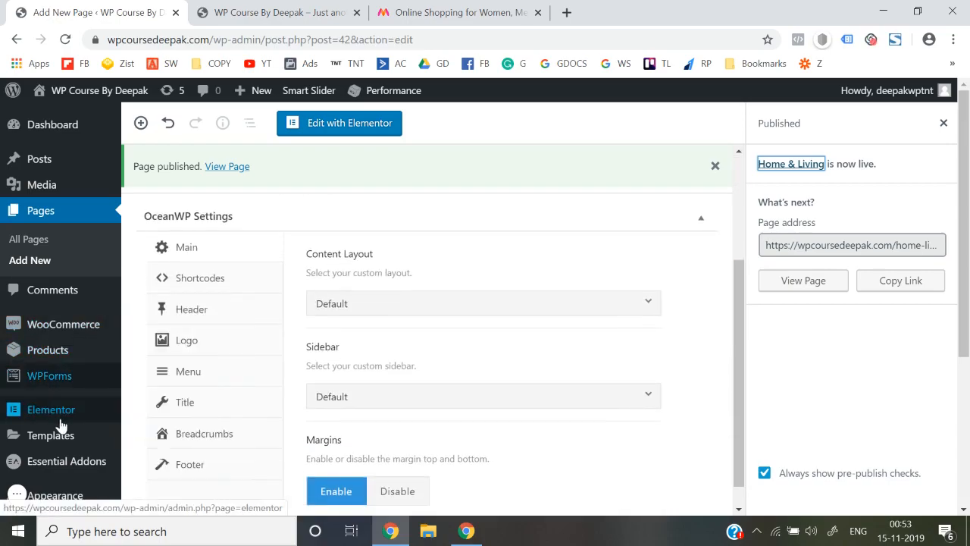
mouse_move(63, 426)
scroll(72, 432, down, 1)
mouse_move(34, 408)
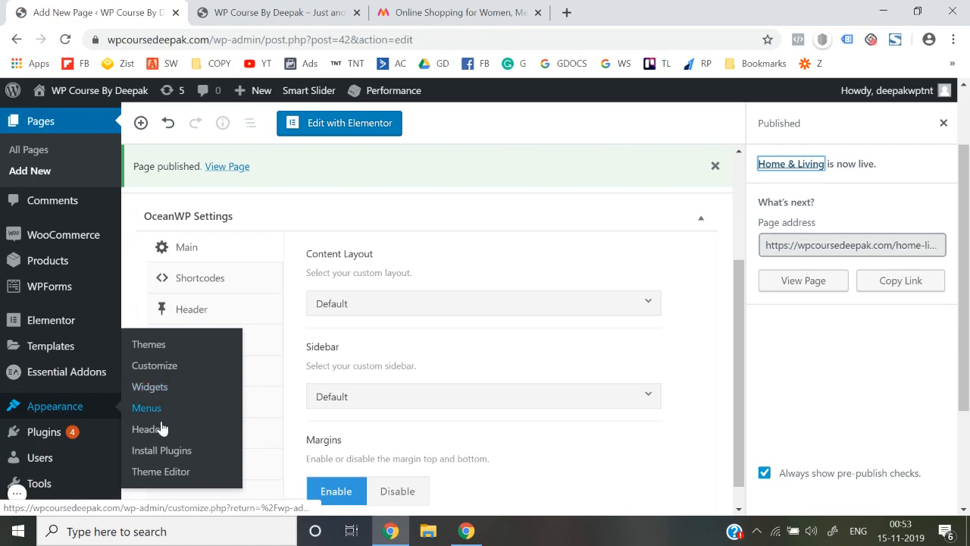
click(144, 408)
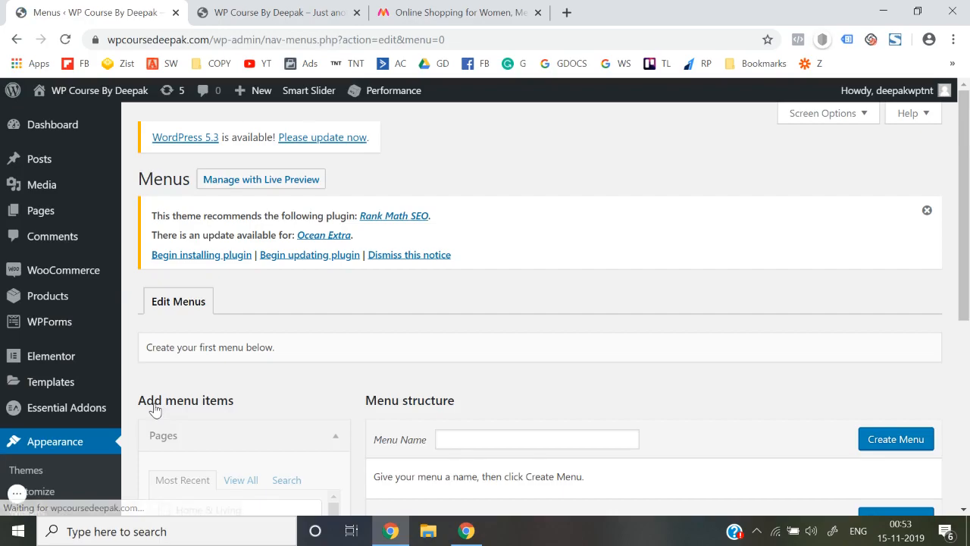
scroll(533, 307, down, 2)
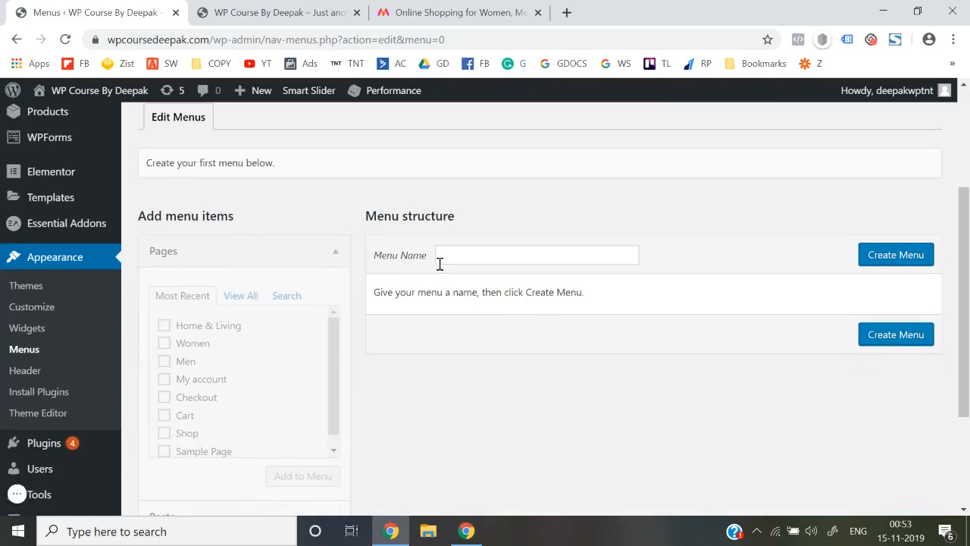
click(455, 257)
text(Head)
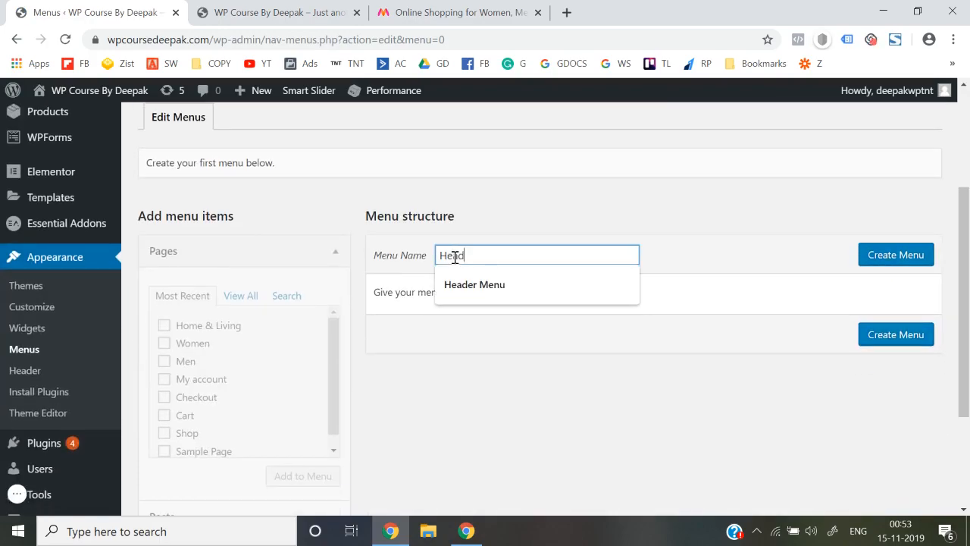
key(Down)
key(Return)
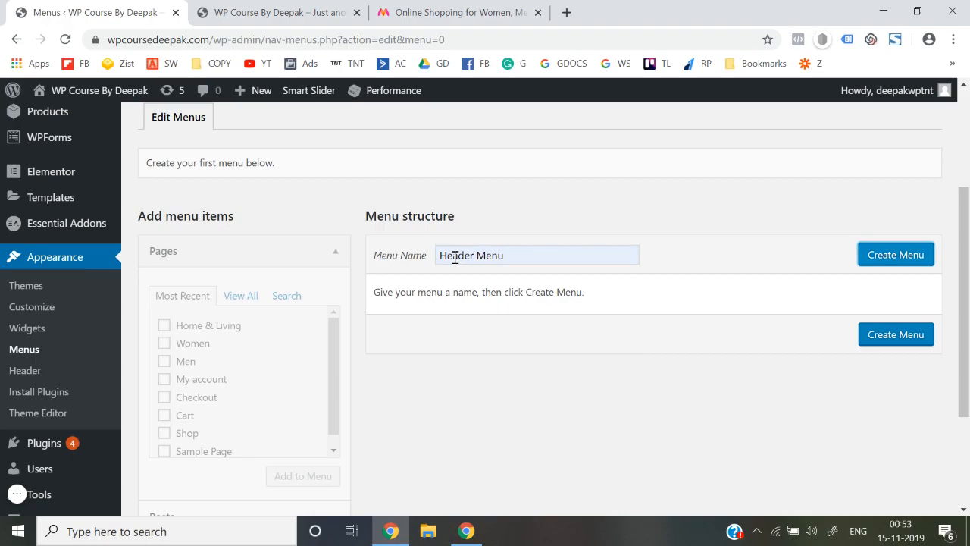
click(895, 256)
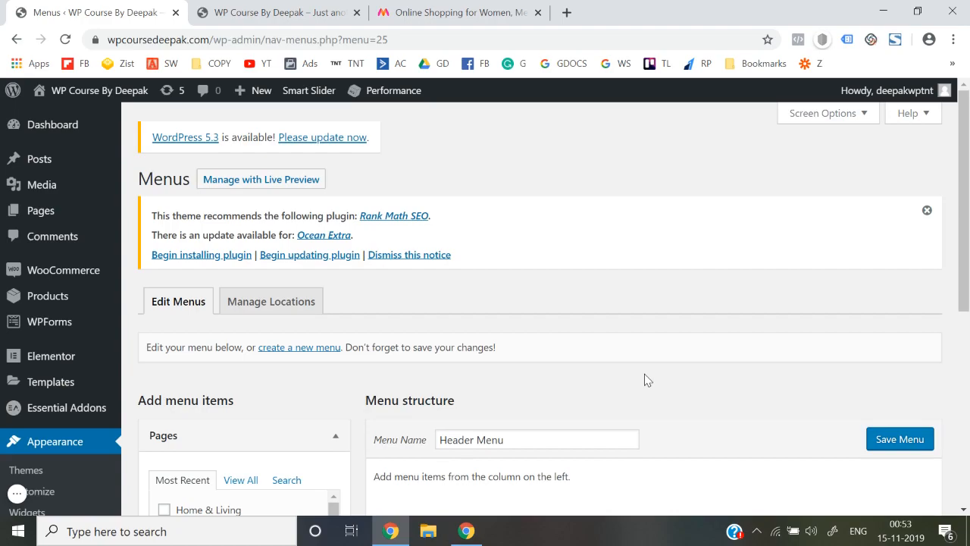
Add the Home & Living, Women and Men pages to Header Menu and order them Men, Women, Home & Living
scroll(644, 373, down, 2)
click(165, 359)
click(164, 394)
scroll(163, 402, down, 1)
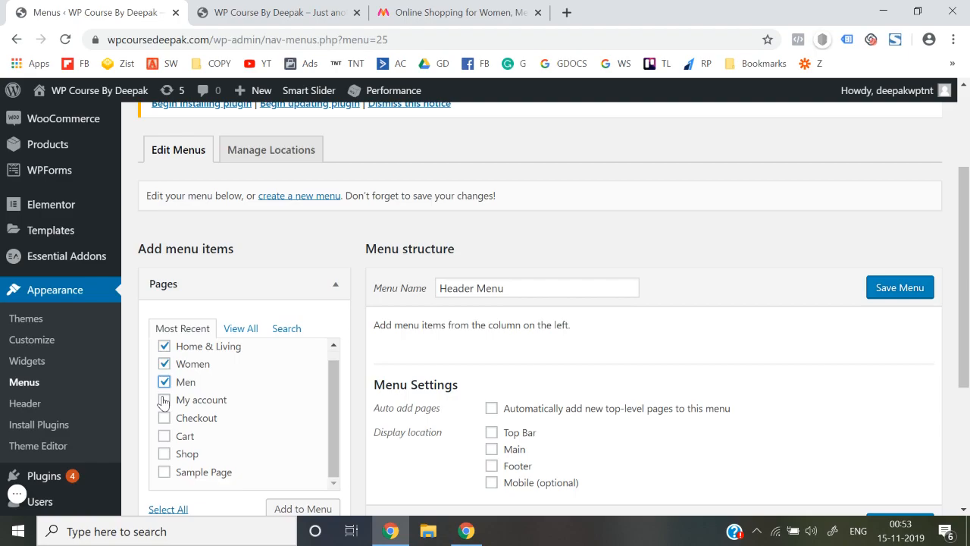
scroll(324, 468, down, 2)
click(303, 366)
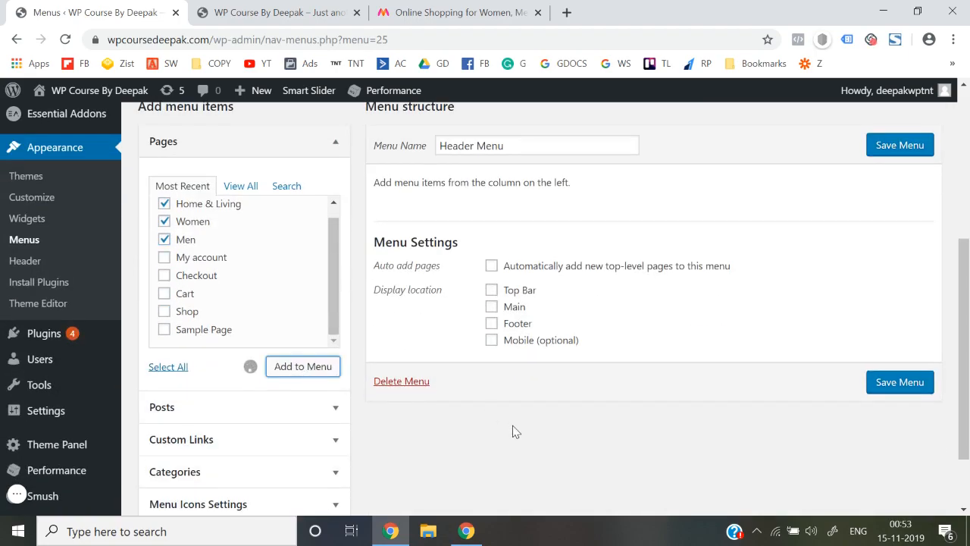
drag(422, 289, 409, 216)
mouse_move(392, 290)
mouse_down()
mouse_move(385, 243)
mouse_move(421, 276)
mouse_move(397, 287)
mouse_up()
Assign Header Menu to the Main display location and save it
scroll(504, 378, down, 2)
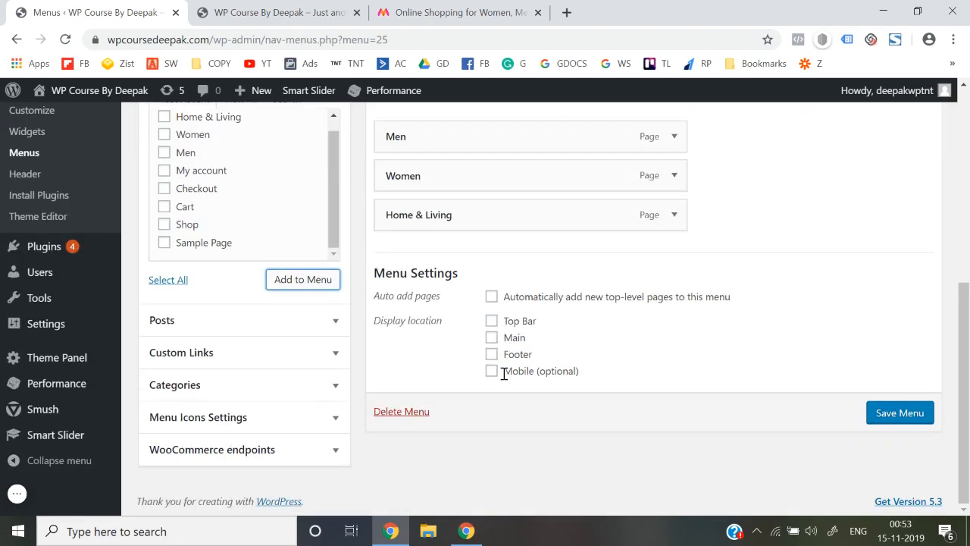
click(492, 339)
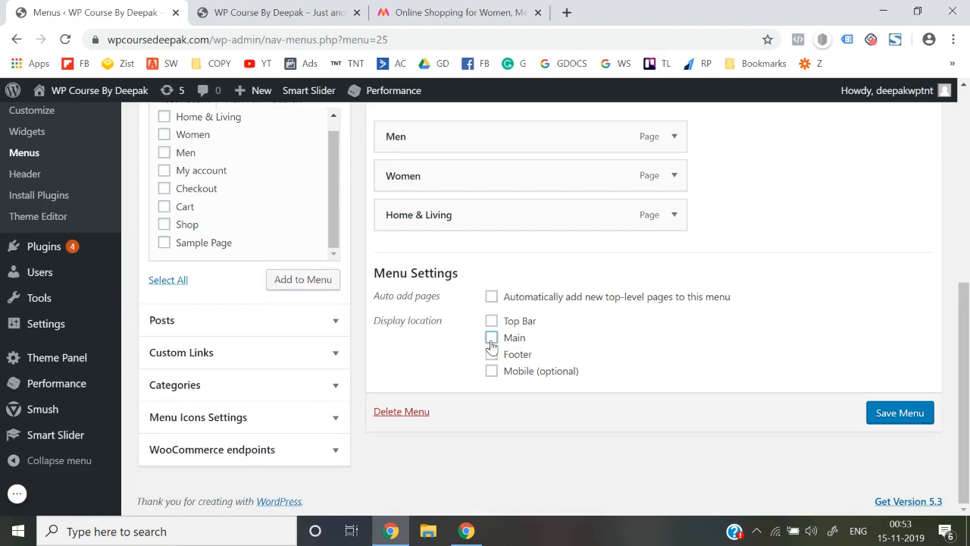
click(916, 412)
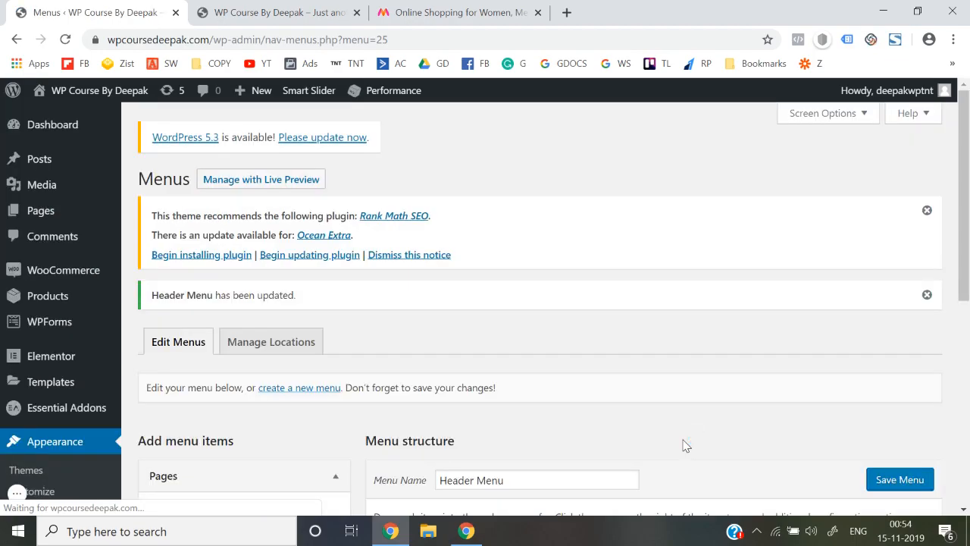
Reload the store's home page and check the page links and cart in its header
click(318, 39)
key(Return)
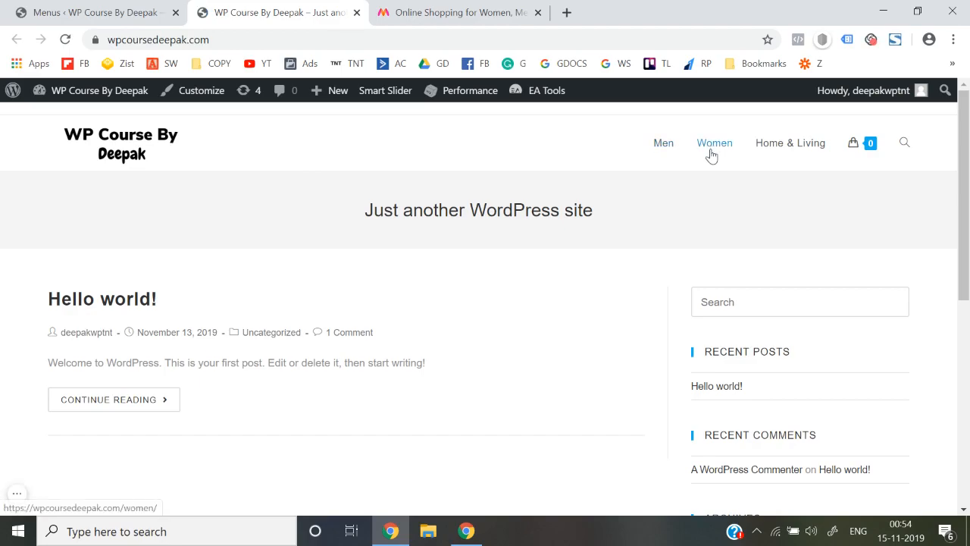
mouse_move(864, 157)
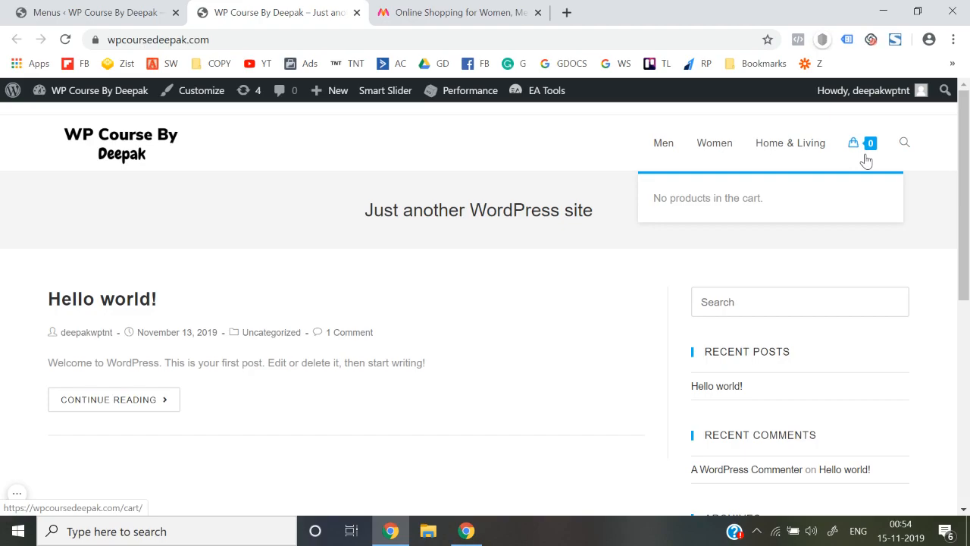
Return to the admin, open the product categories in a new tab and review the full category list
click(70, 12)
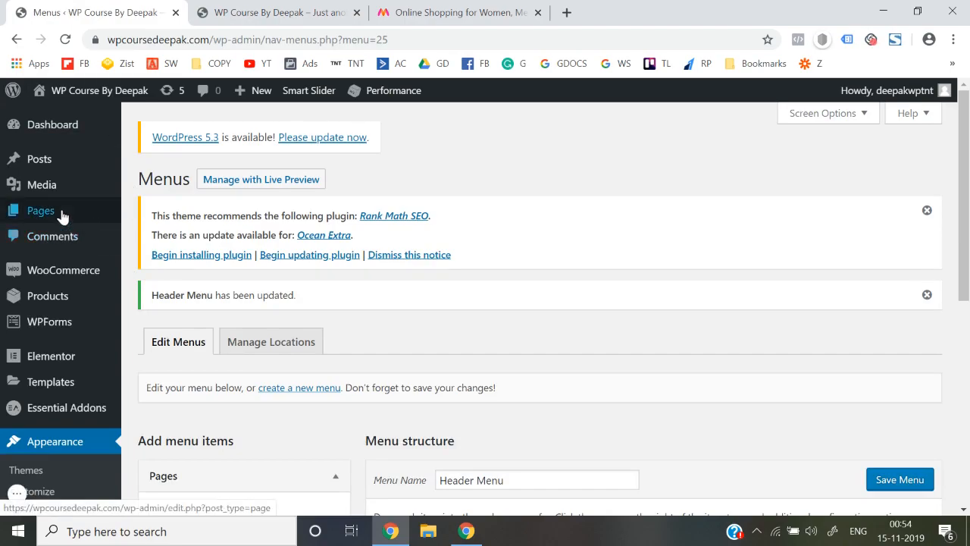
mouse_move(67, 273)
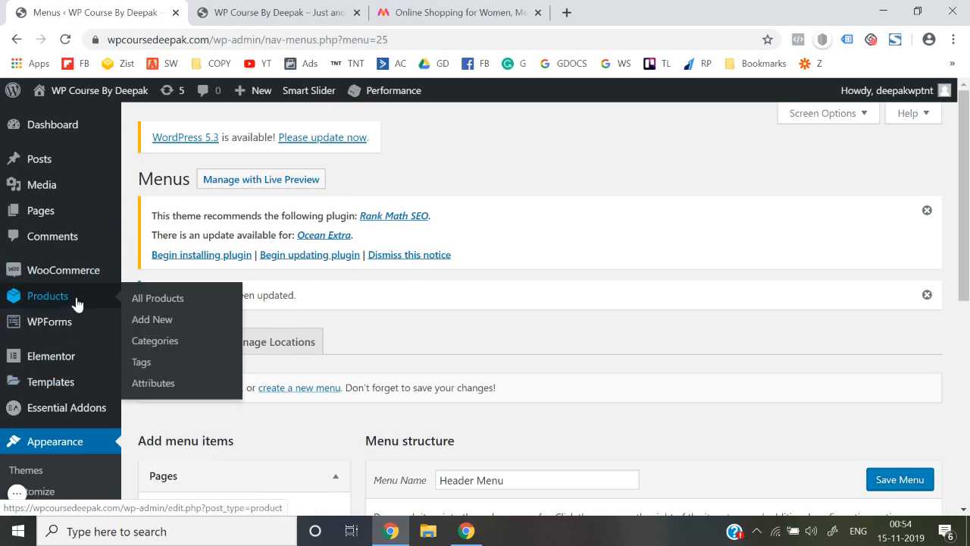
mouse_move(73, 307)
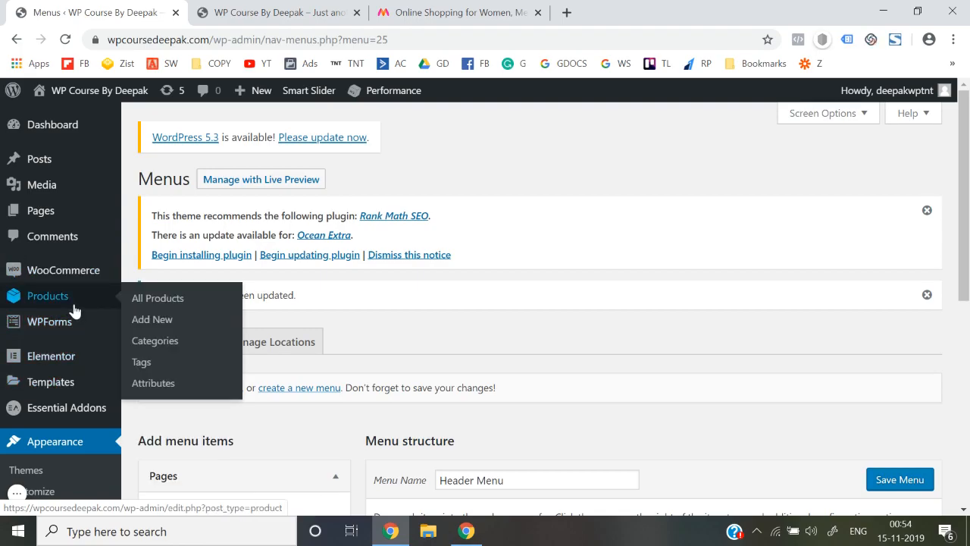
right_click(158, 340)
click(173, 350)
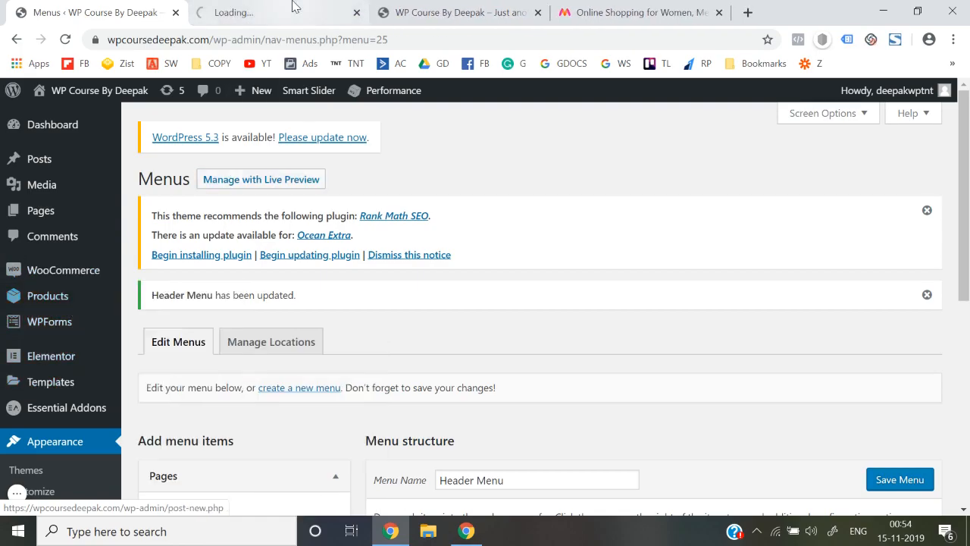
click(295, 7)
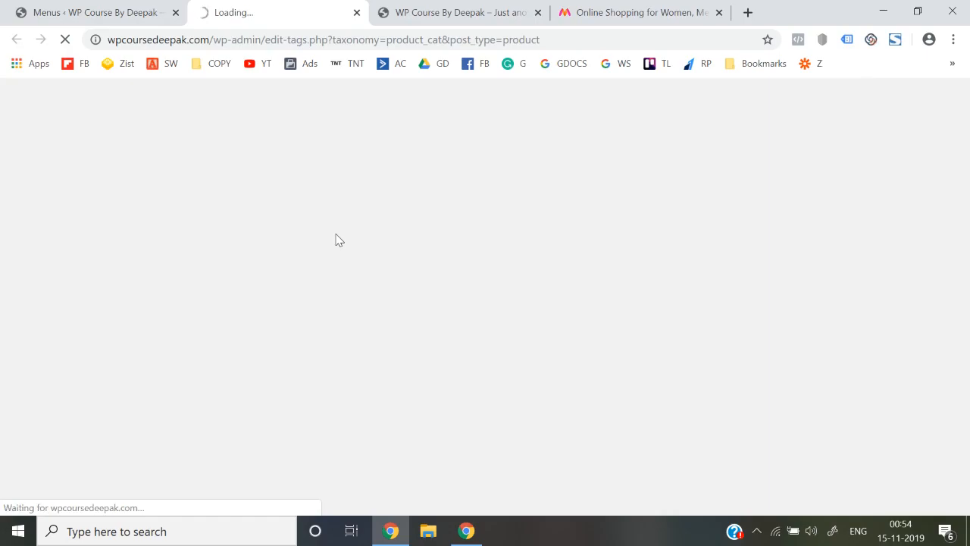
scroll(489, 392, down, 4)
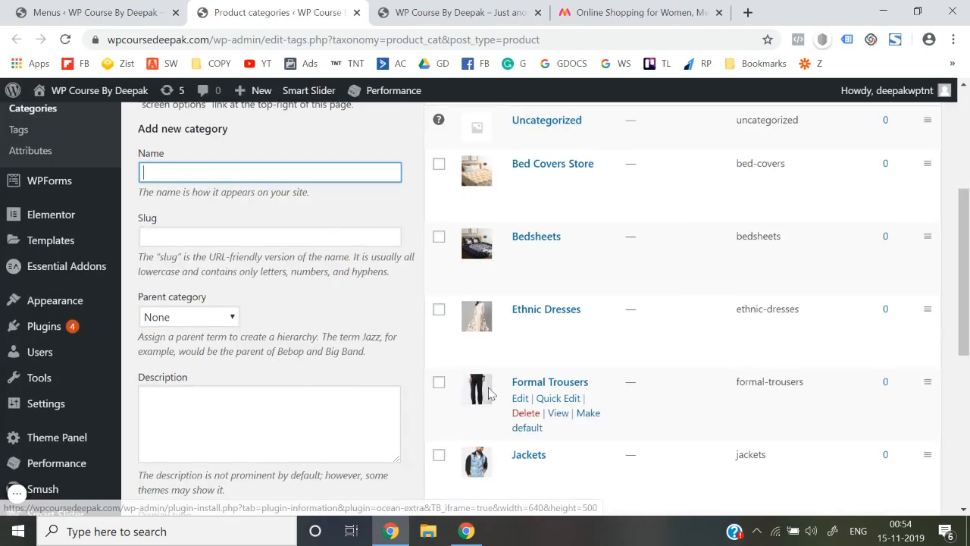
scroll(489, 393, down, 2)
scroll(545, 471, down, 1)
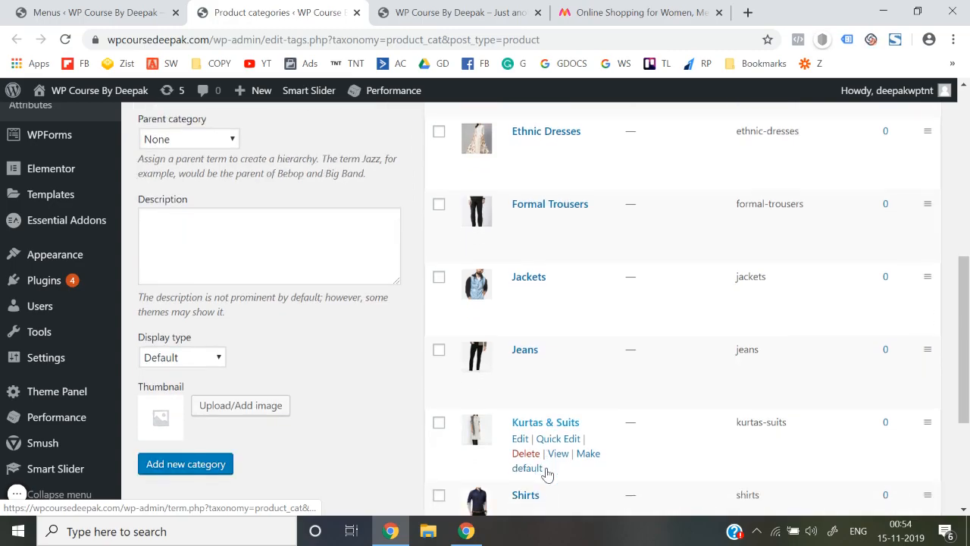
scroll(548, 474, down, 2)
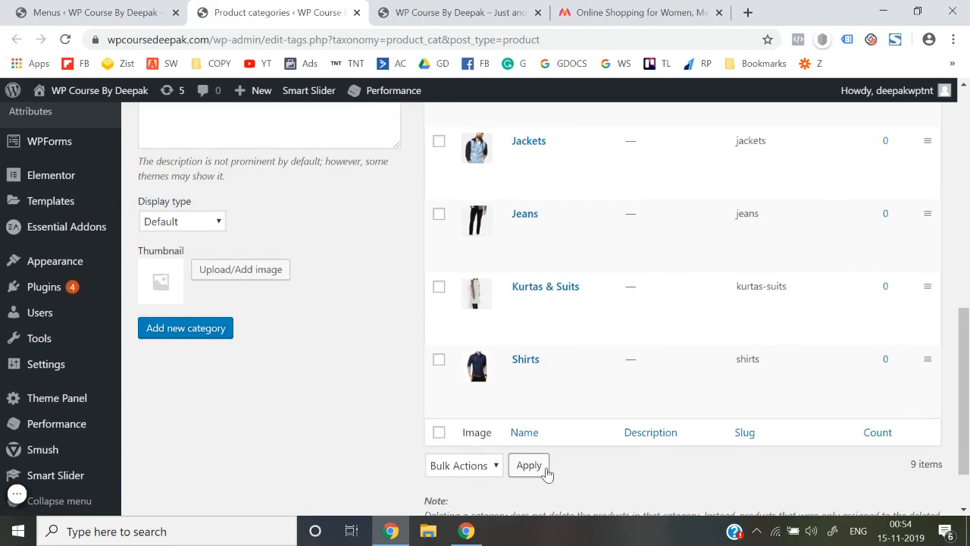
Check the store's header, and look through the Header Menu editor's Categories for product categories that can be added
click(429, 8)
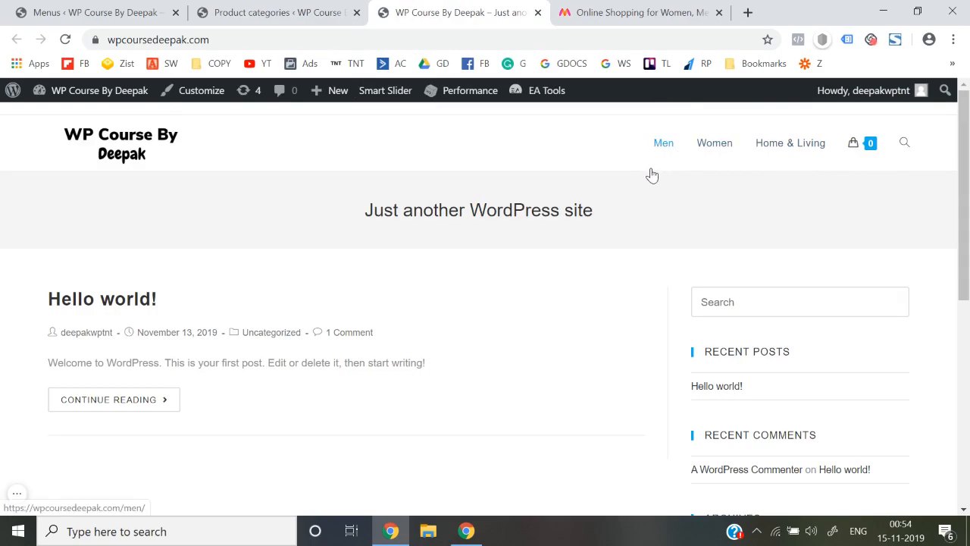
click(90, 9)
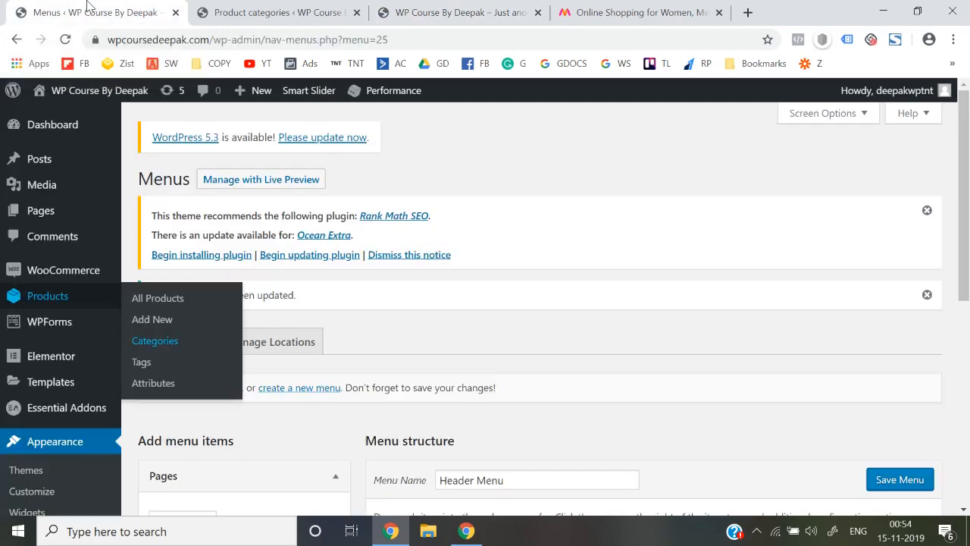
scroll(396, 293, down, 2)
scroll(396, 292, down, 1)
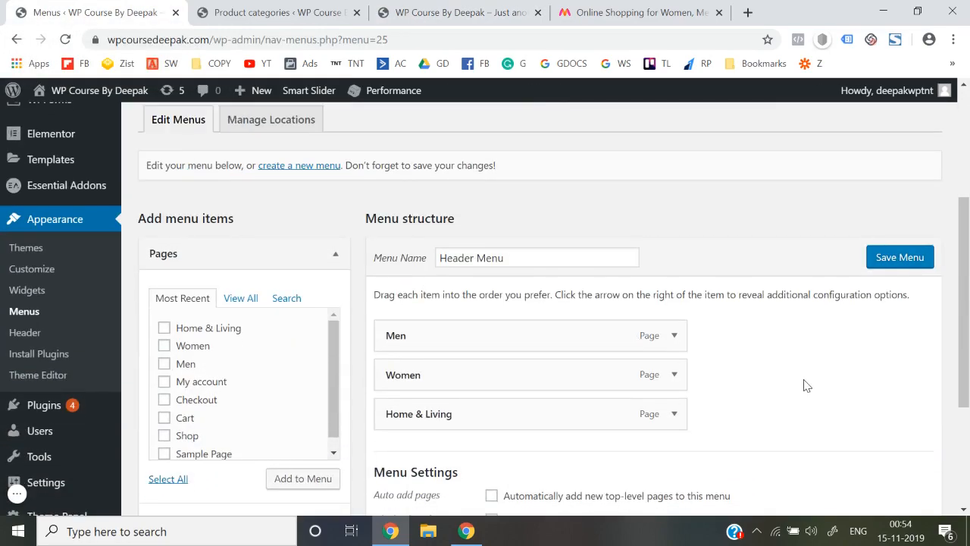
scroll(805, 385, down, 3)
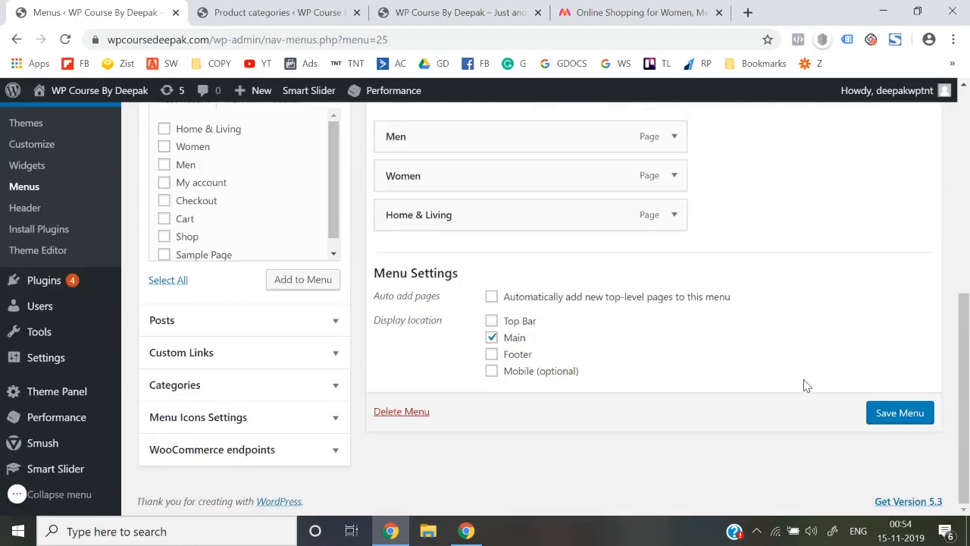
click(227, 384)
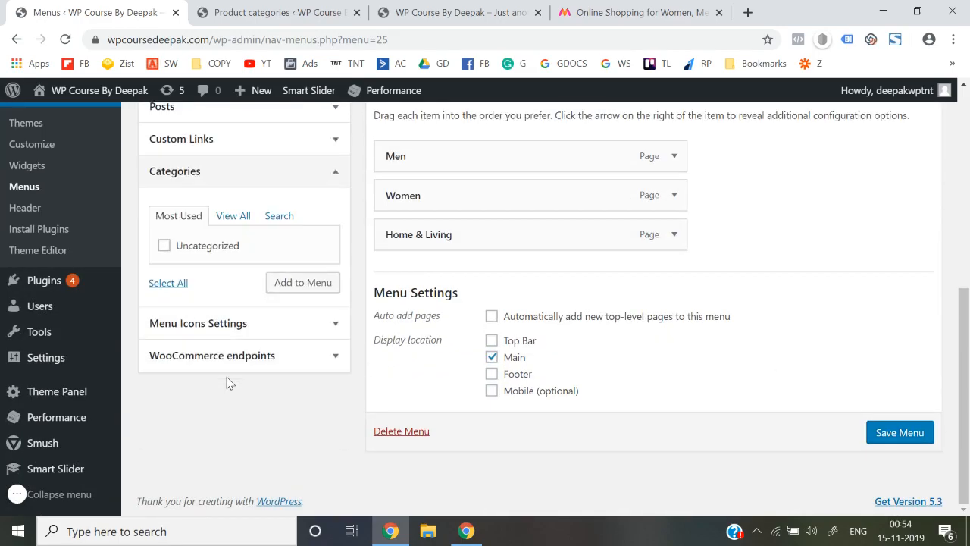
click(222, 217)
scroll(219, 217, up, 5)
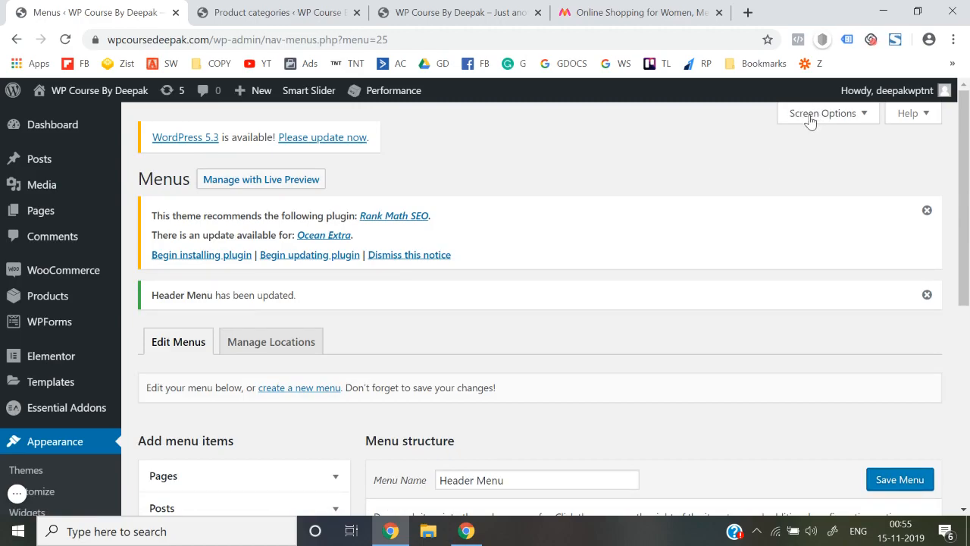
Show the Tags, Product categories and Product tags boxes in the menu editor's screen options
click(810, 117)
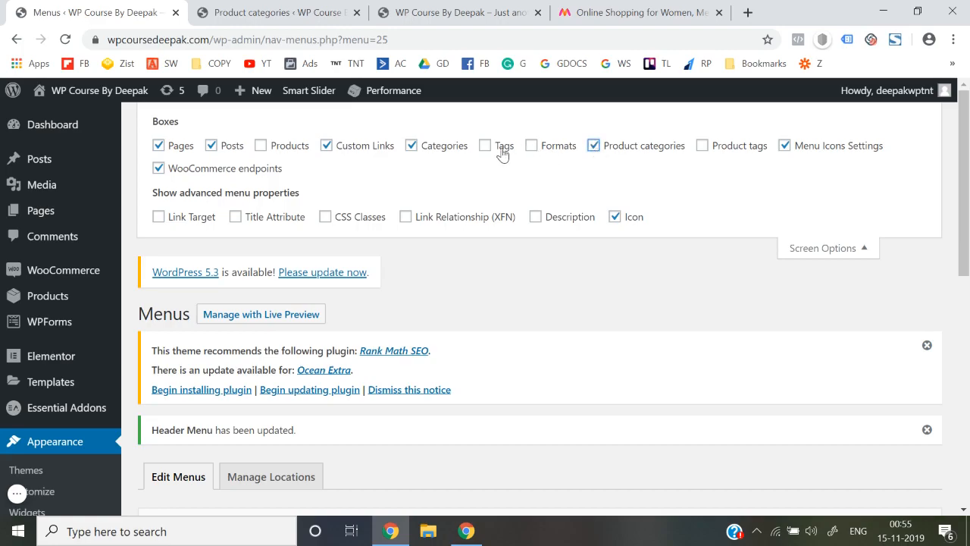
click(701, 145)
click(855, 258)
scroll(857, 257, down, 5)
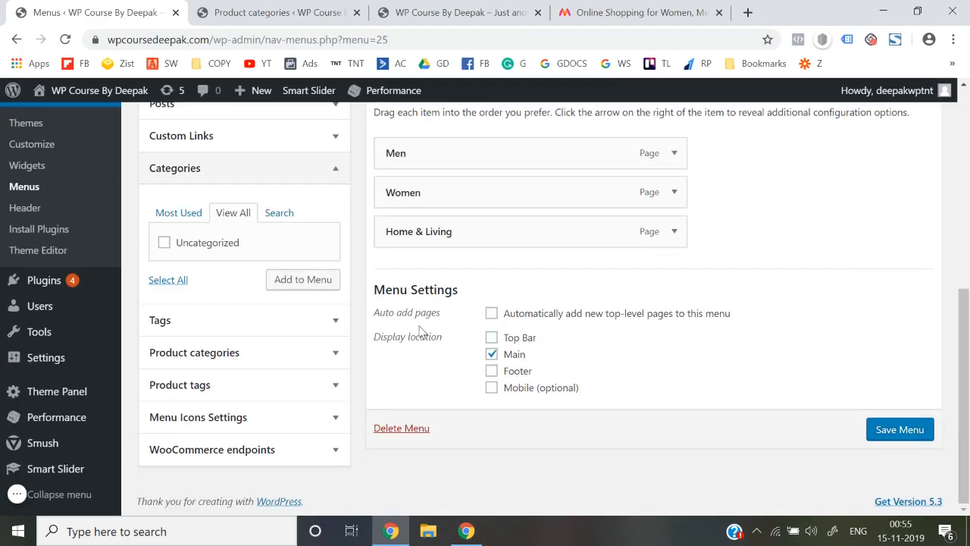
Add the product categories Shirts, Jeans, Jackets and Formal Trousers to the Header Menu
click(266, 361)
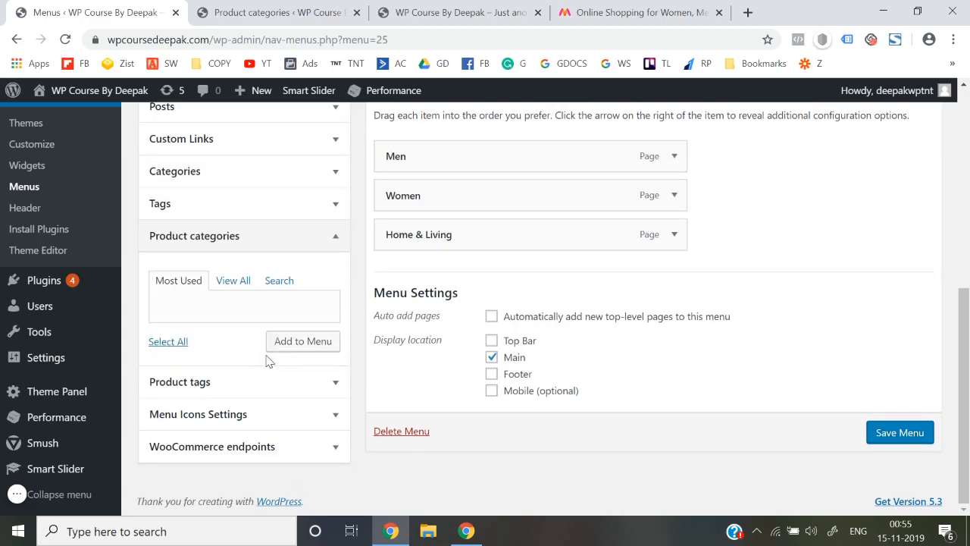
double_click(235, 279)
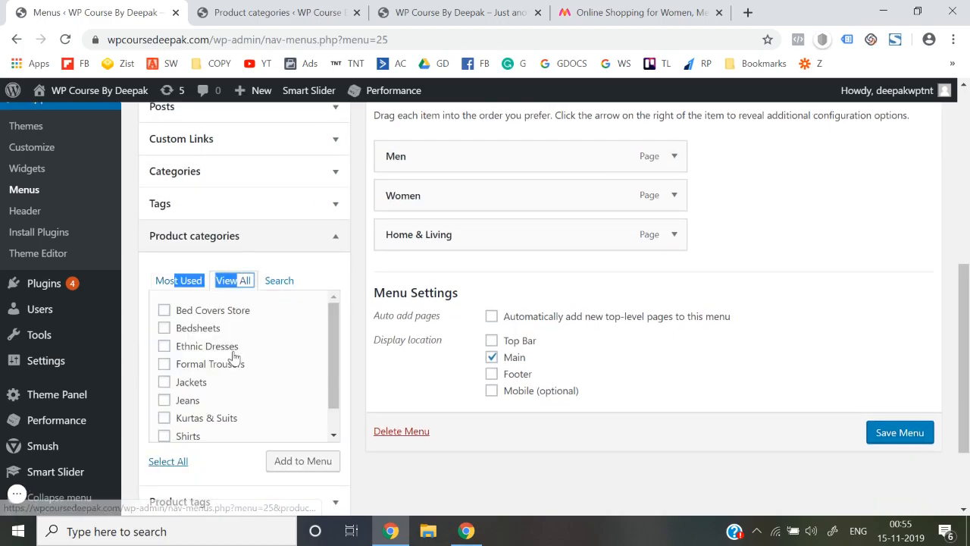
scroll(235, 357, down, 1)
scroll(189, 403, down, 1)
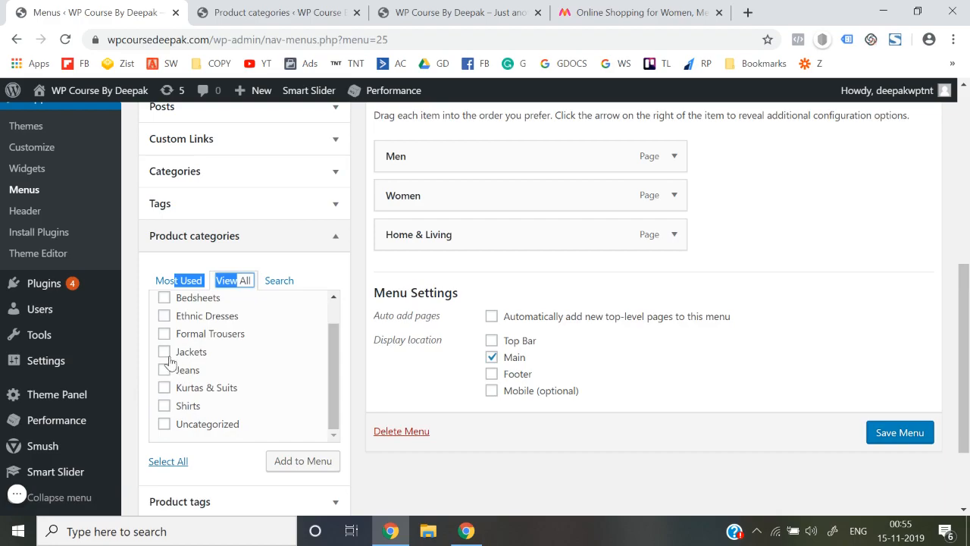
click(164, 405)
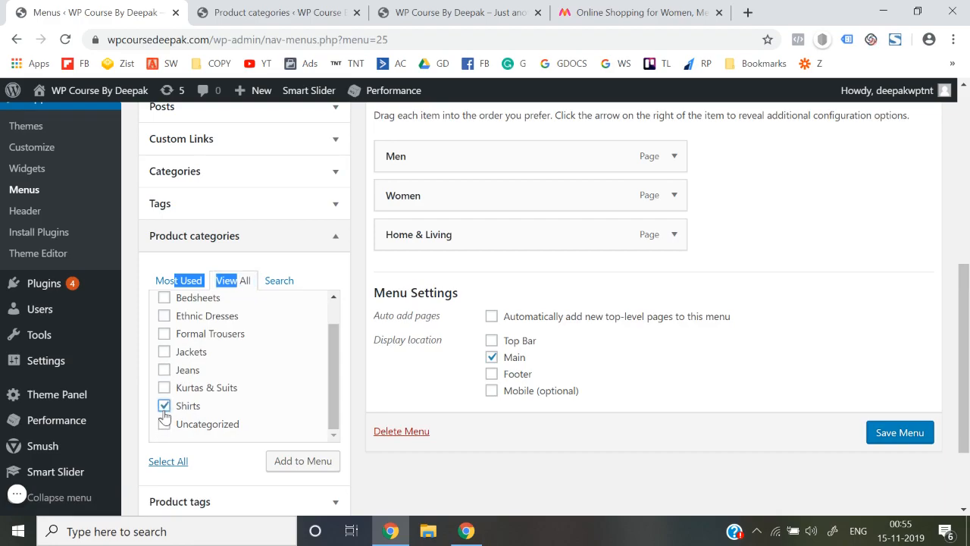
click(165, 371)
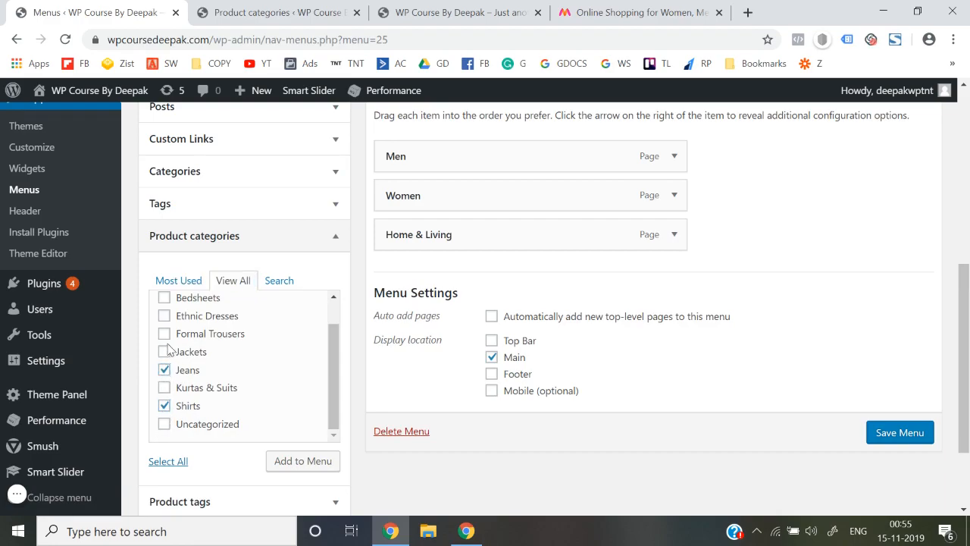
click(164, 333)
click(304, 460)
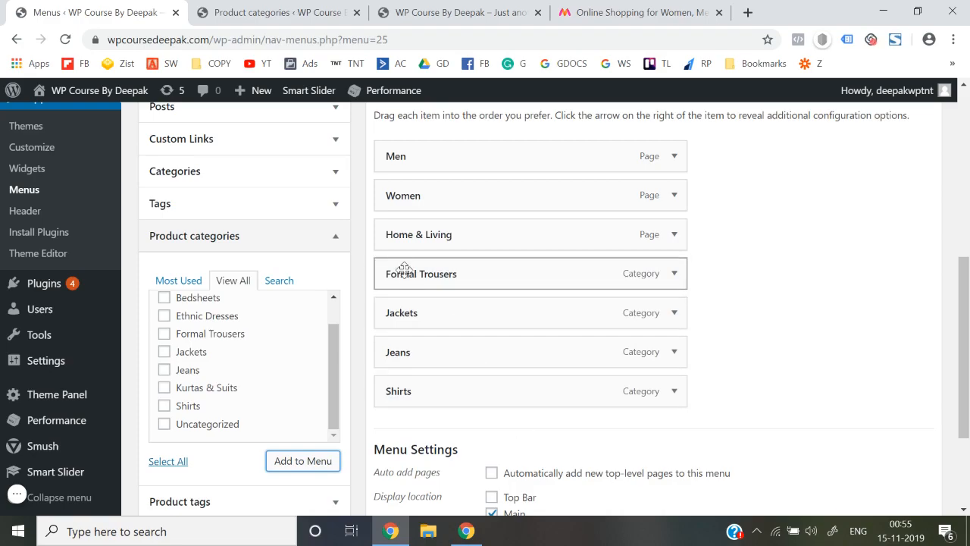
Nest Shirts, Formal Trousers, Jeans and Jackets, in that order, as sub items under Men
drag(403, 274, 445, 192)
drag(425, 354, 426, 232)
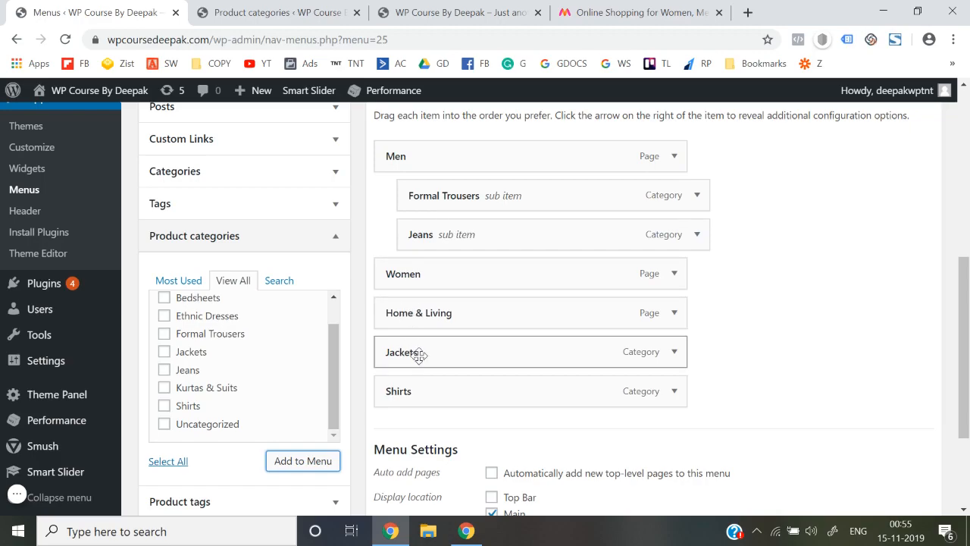
drag(418, 354, 423, 283)
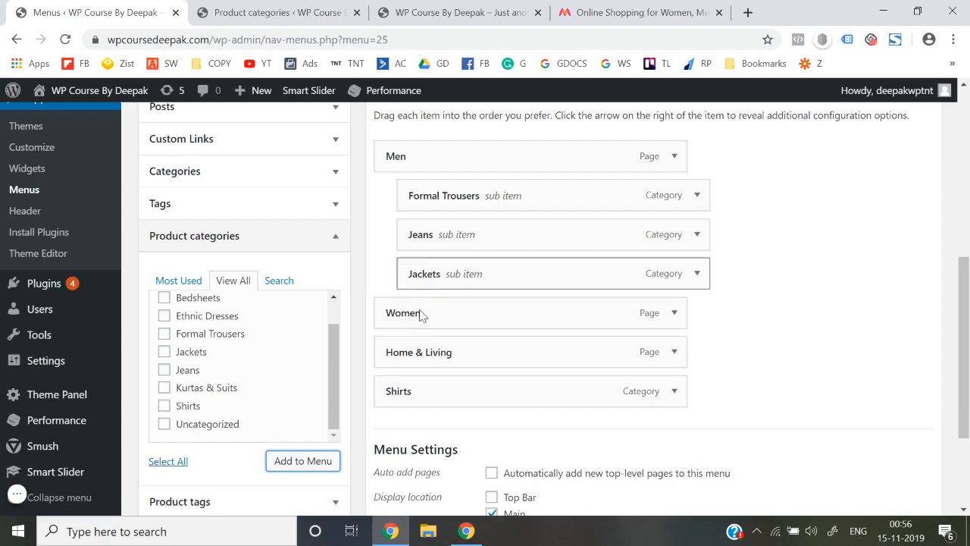
drag(400, 390, 425, 187)
scroll(752, 260, down, 1)
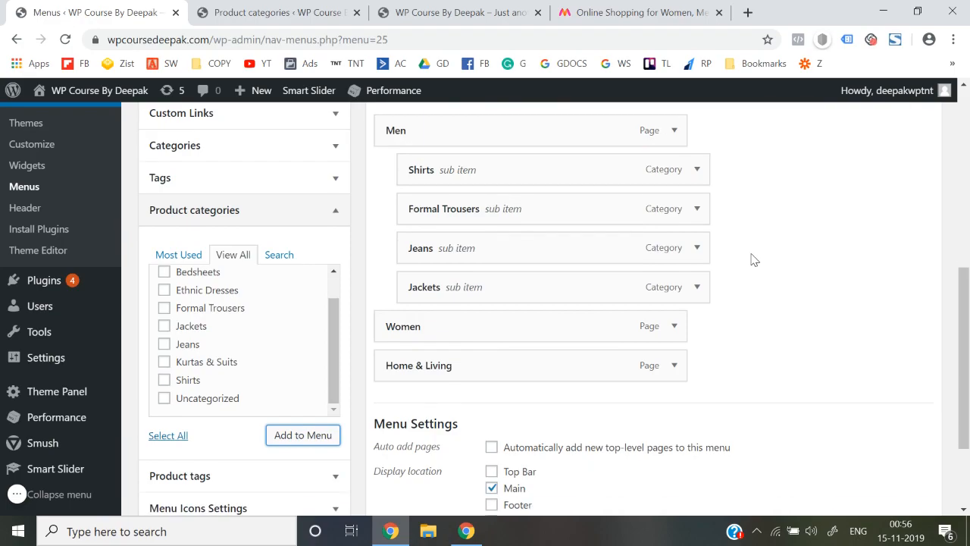
Add the Kurtas & Suits product category to the menu and nest it under Women
scroll(275, 334, down, 1)
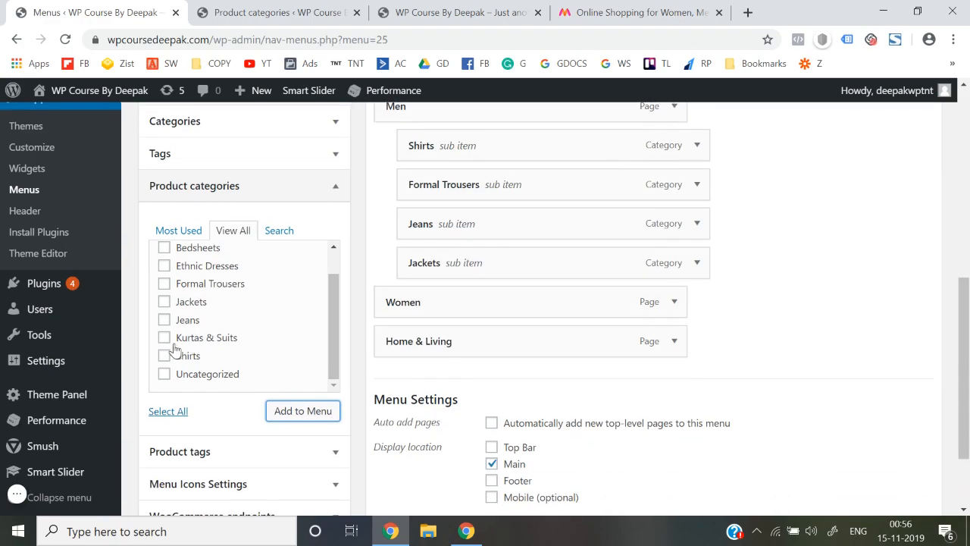
scroll(165, 340, up, 1)
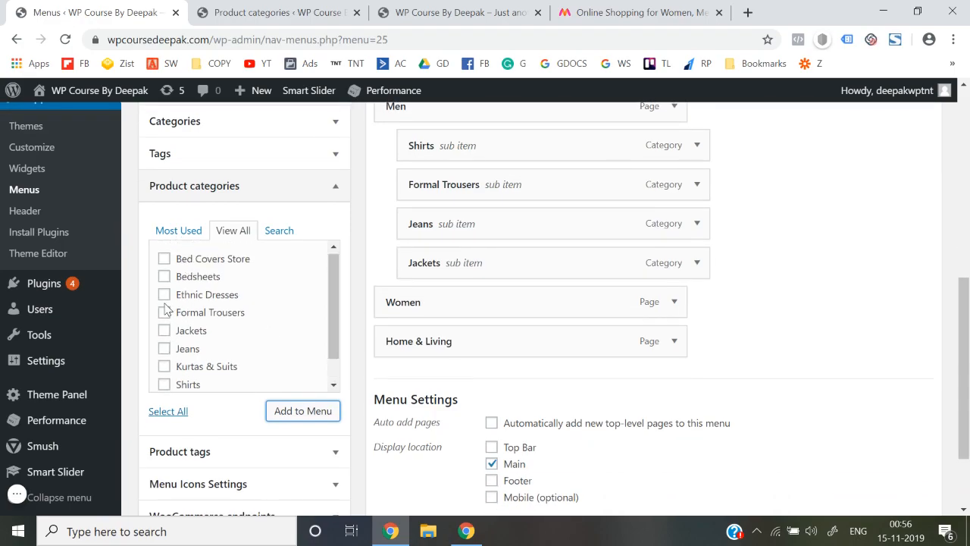
scroll(166, 345, down, 1)
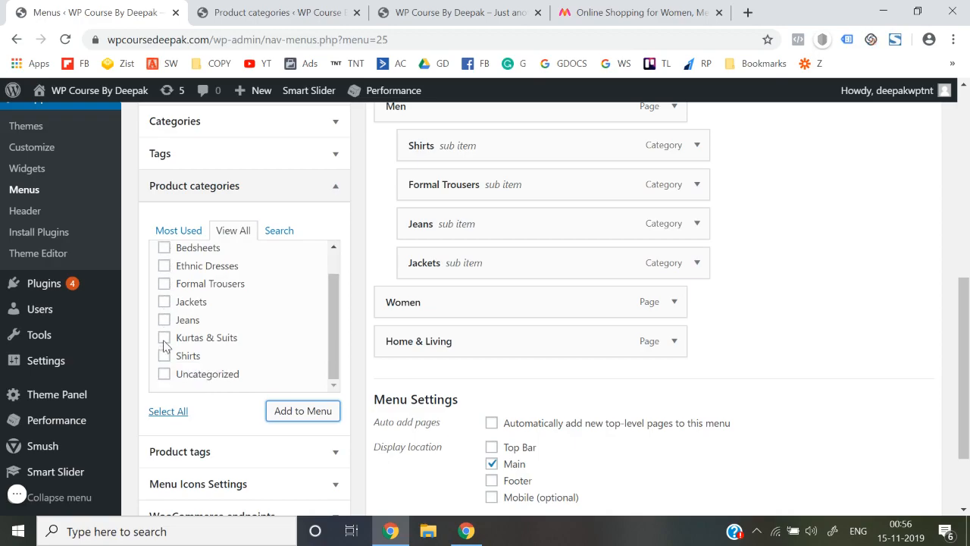
click(164, 338)
click(321, 411)
drag(438, 372, 463, 340)
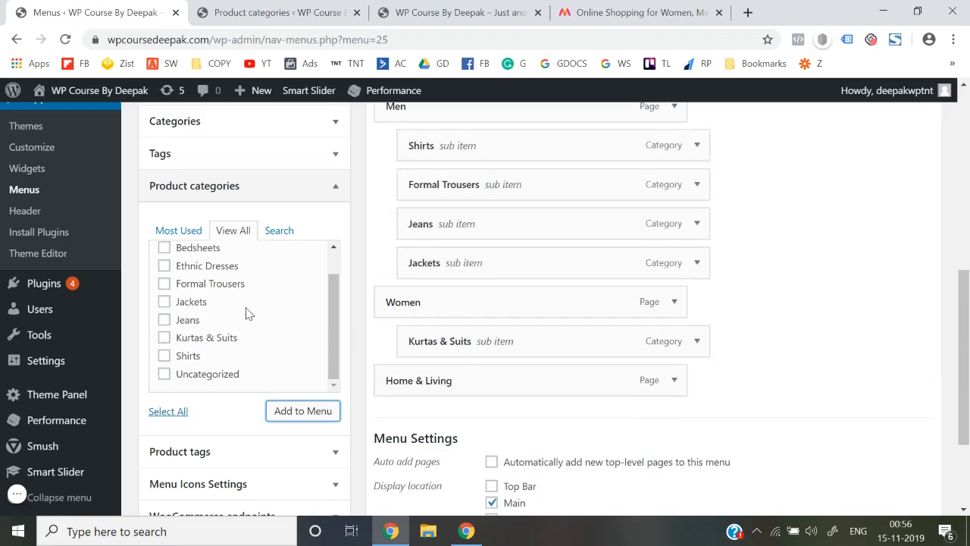
Add the Bed Covers Store and Bedsheets product categories to the menu and nest both under Home & Living
scroll(248, 313, up, 1)
click(164, 260)
click(164, 277)
click(299, 411)
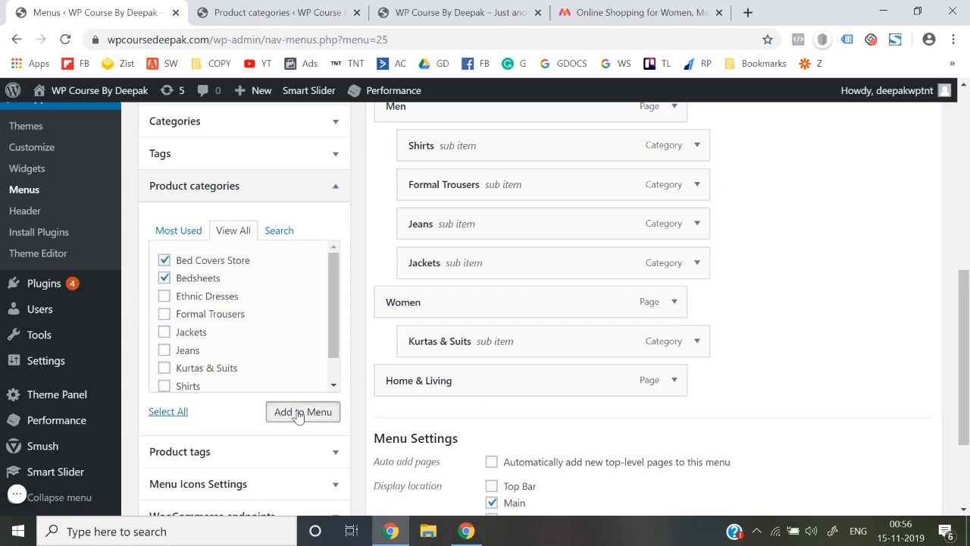
drag(412, 414, 463, 412)
drag(412, 458, 444, 452)
Add the Ethnic Dresses product category below Kurtas & Suits under Women and save the Header Menu
click(164, 297)
click(307, 413)
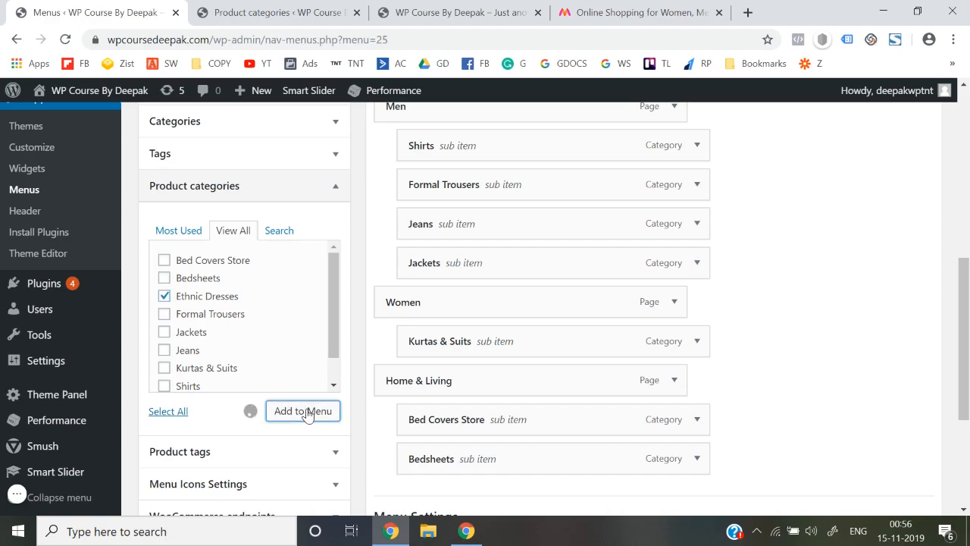
scroll(482, 500, down, 1)
drag(444, 463, 439, 332)
scroll(814, 316, down, 3)
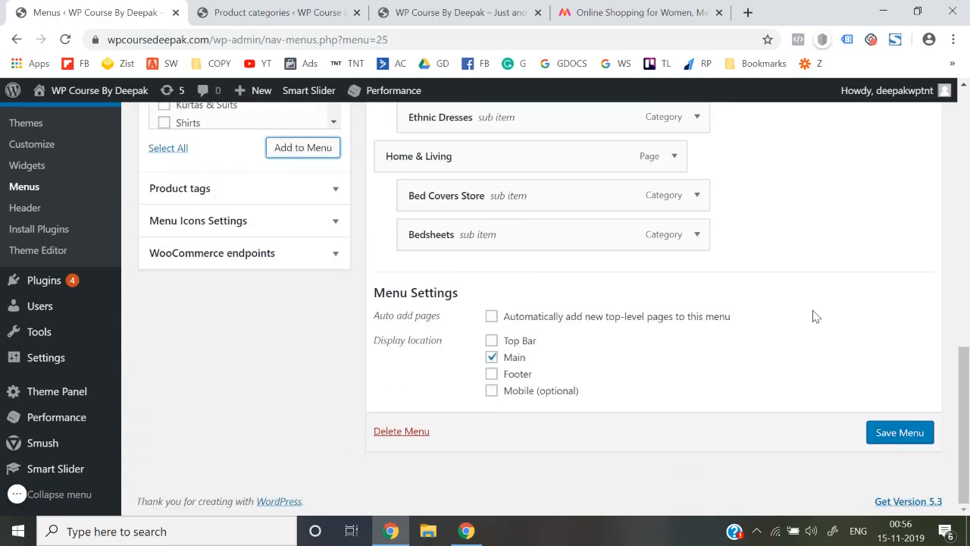
click(898, 437)
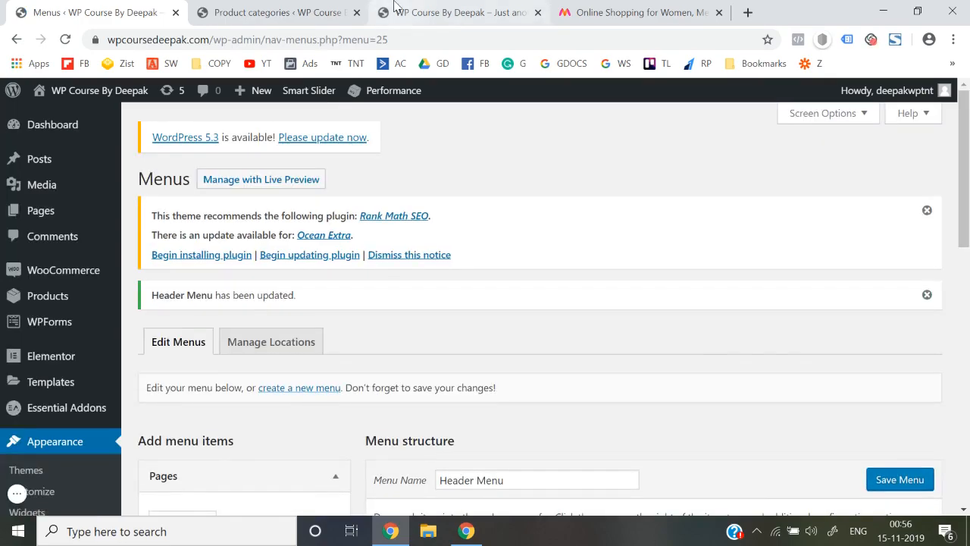
Reload the store's home page and check the category dropdowns under Men, Women and Home & Living
click(393, 6)
click(394, 34)
key(Return)
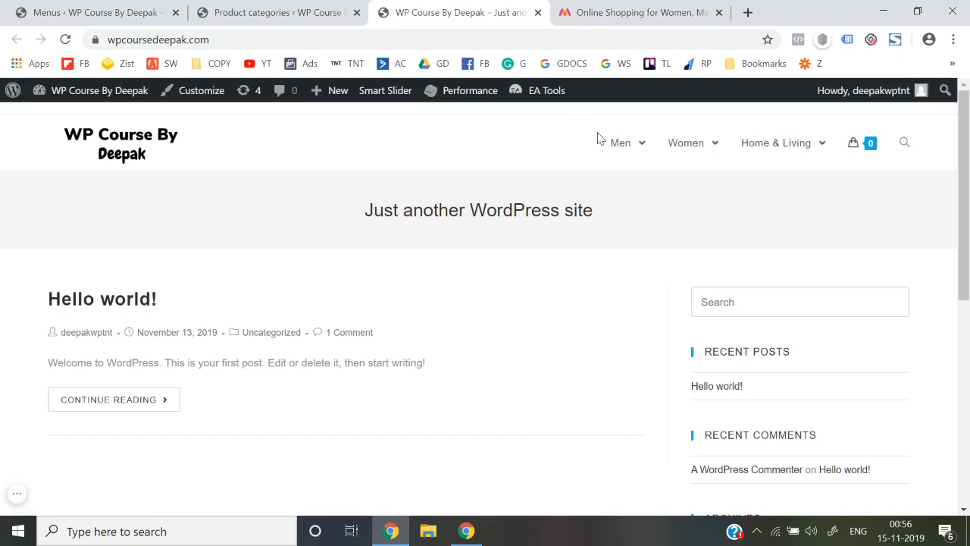
mouse_move(699, 156)
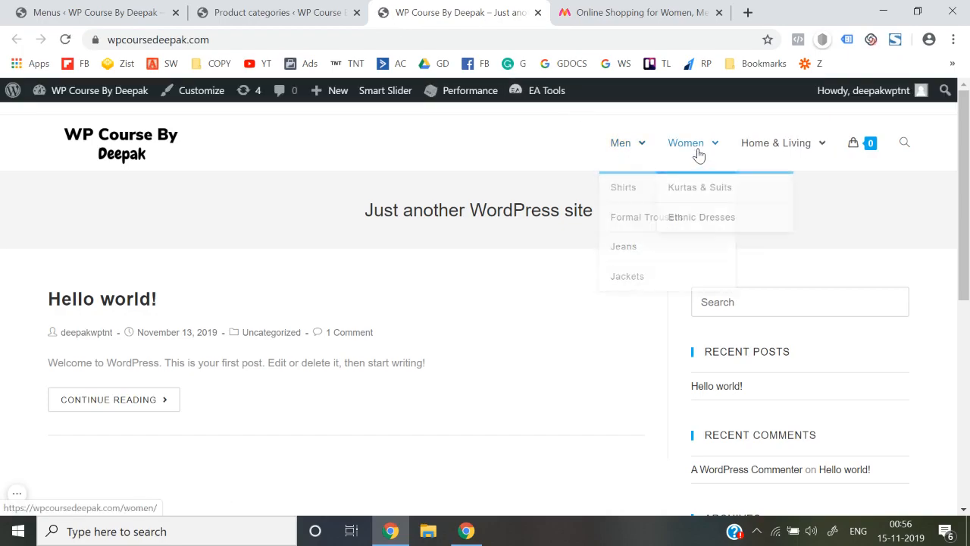
mouse_move(784, 150)
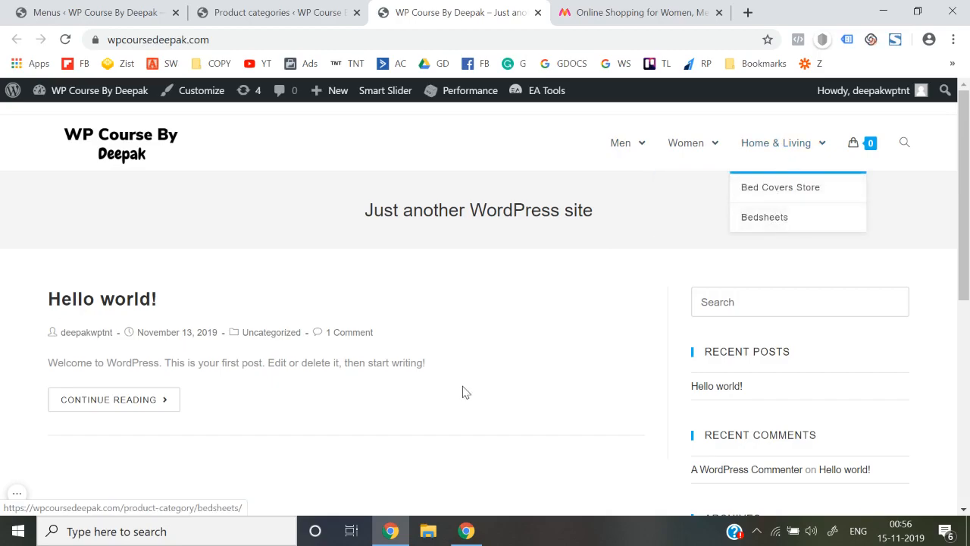
click(104, 150)
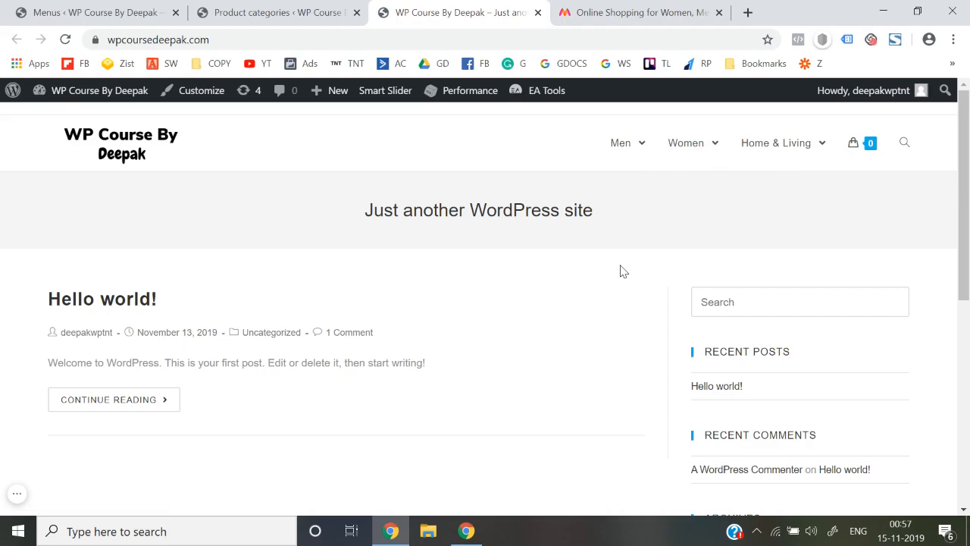
Return to the menu editor and dismiss the theme's plugin notice and the menu update message
click(136, 12)
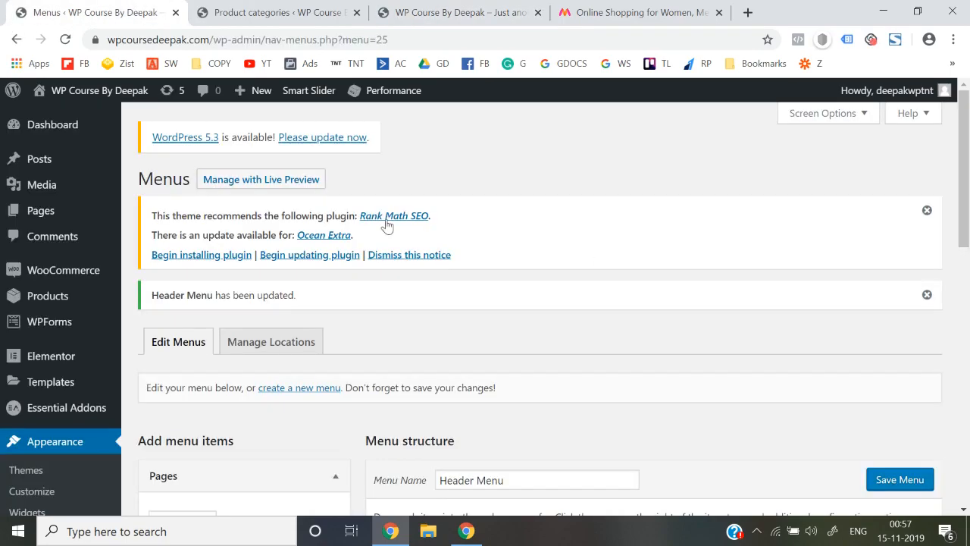
click(926, 210)
click(926, 211)
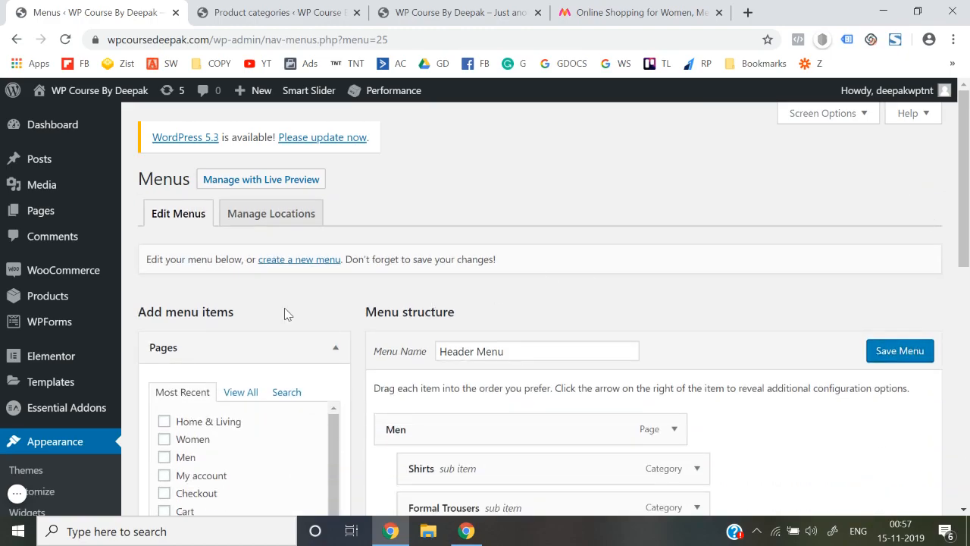
Open the WooCommerce general settings and review the store address and general options
scroll(108, 311, down, 1)
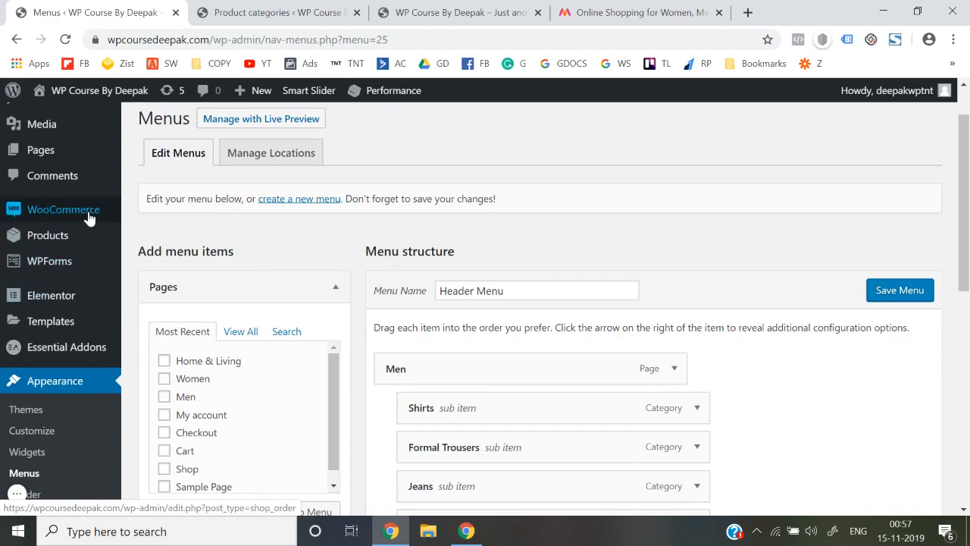
mouse_move(88, 218)
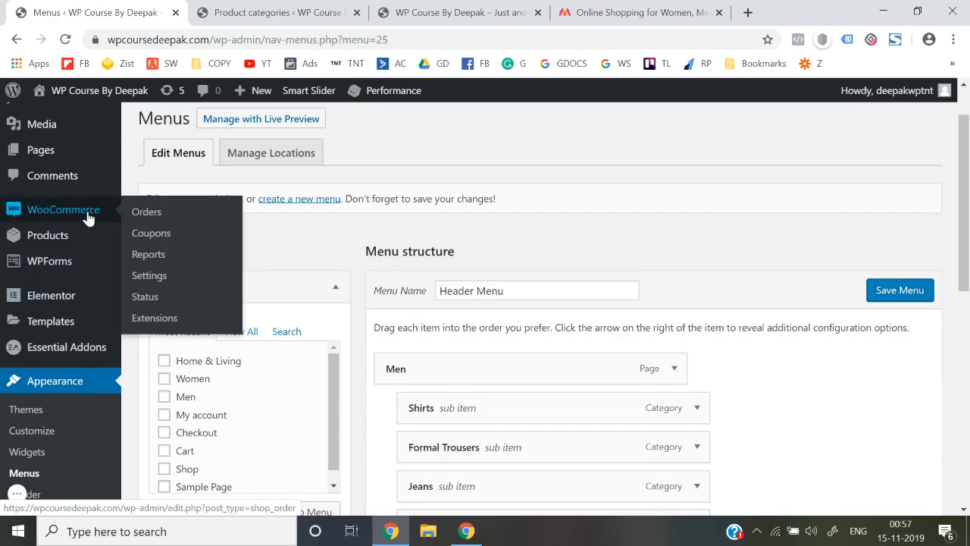
click(149, 281)
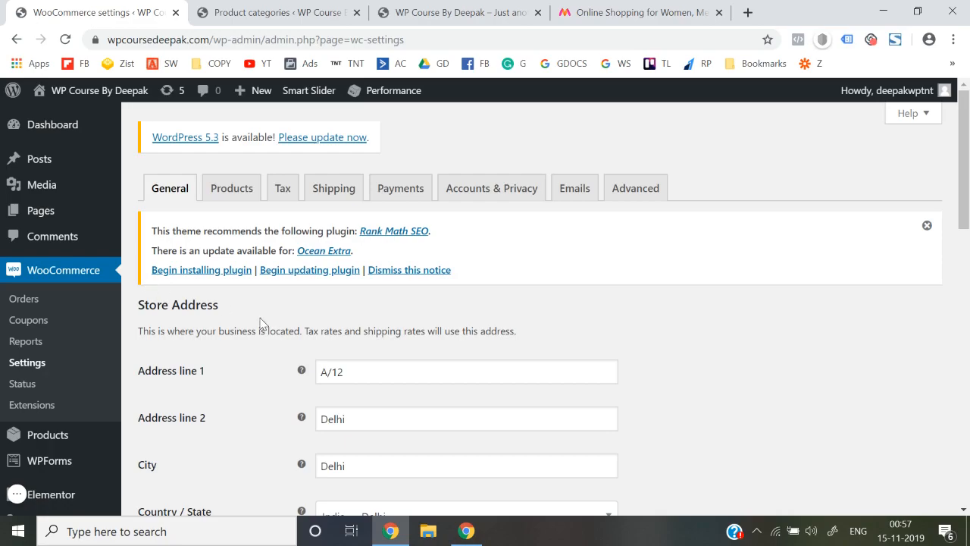
scroll(272, 351, down, 4)
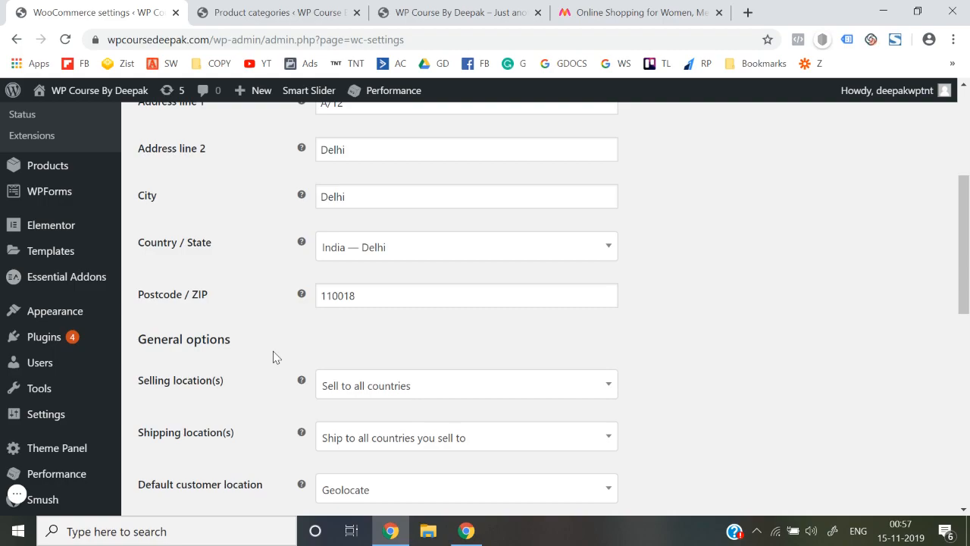
scroll(274, 357, up, 3)
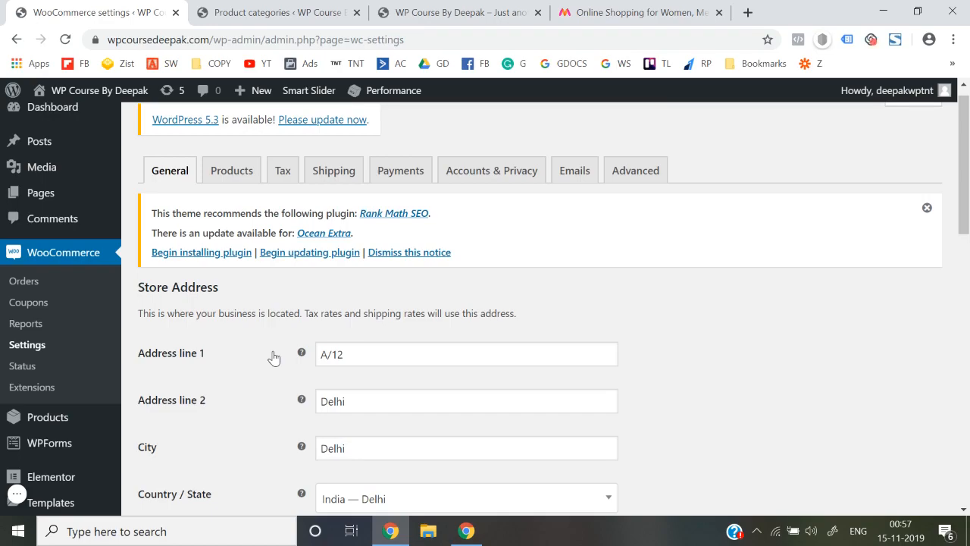
scroll(273, 357, down, 3)
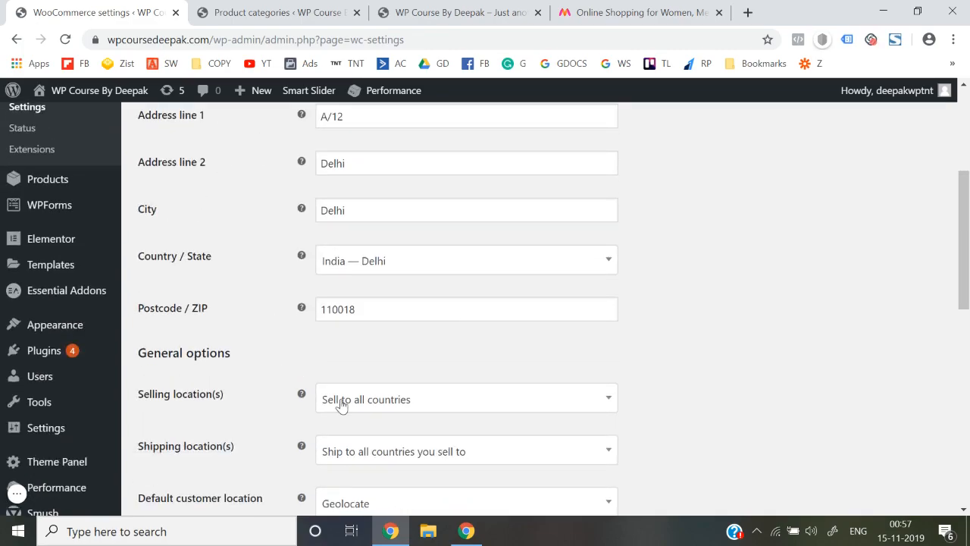
scroll(339, 402, down, 1)
scroll(237, 379, down, 1)
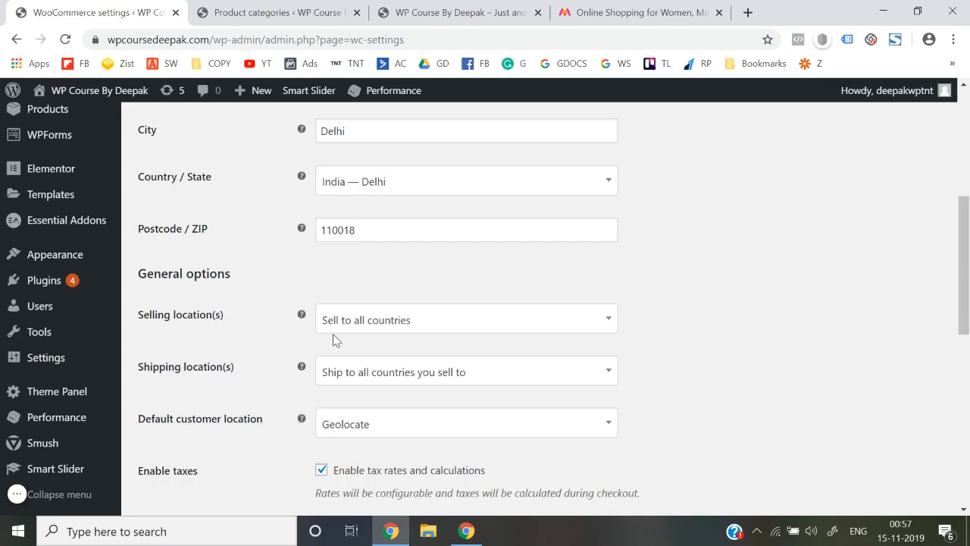
Set the store's selling locations to Sell to specific countries
click(353, 321)
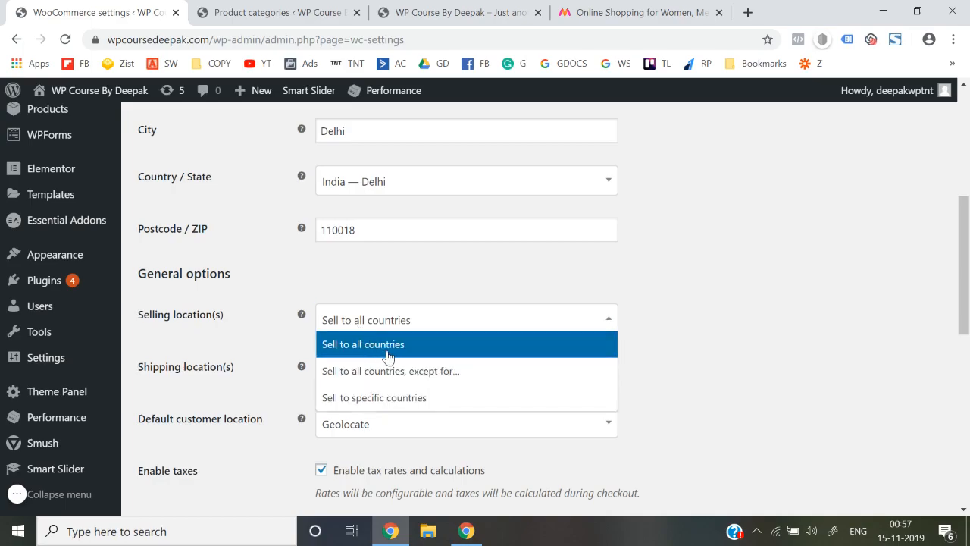
click(399, 402)
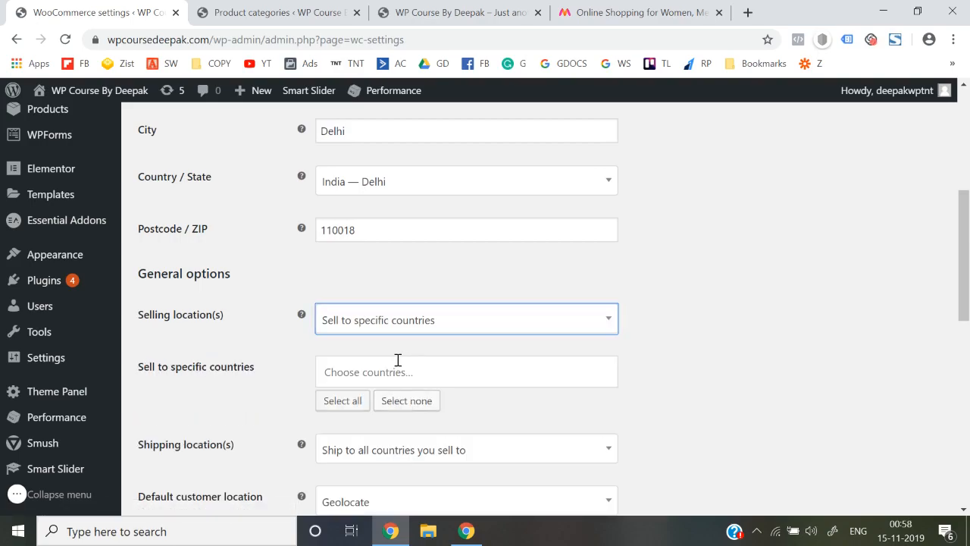
click(506, 330)
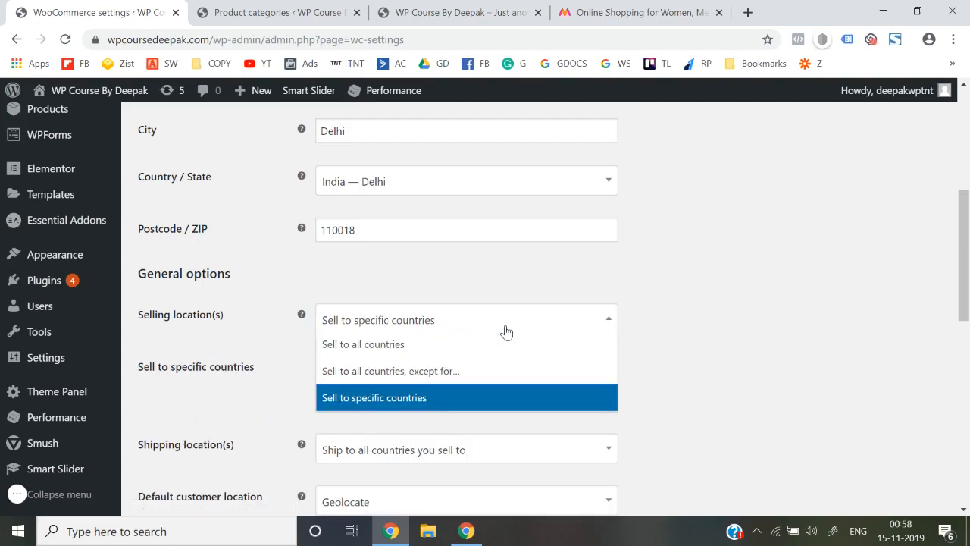
click(719, 332)
scroll(719, 331, down, 1)
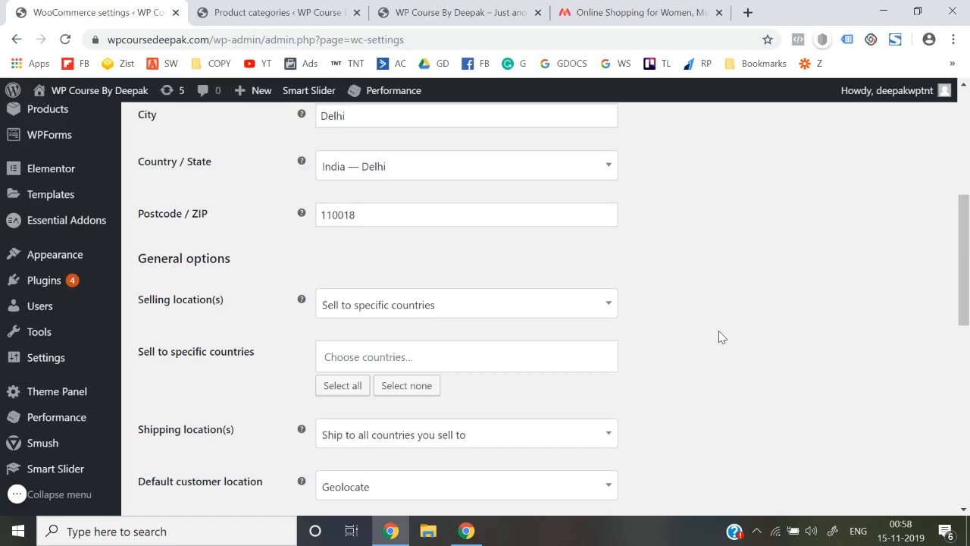
Review the available choices for the shipping locations and the default customer location
scroll(719, 330, down, 2)
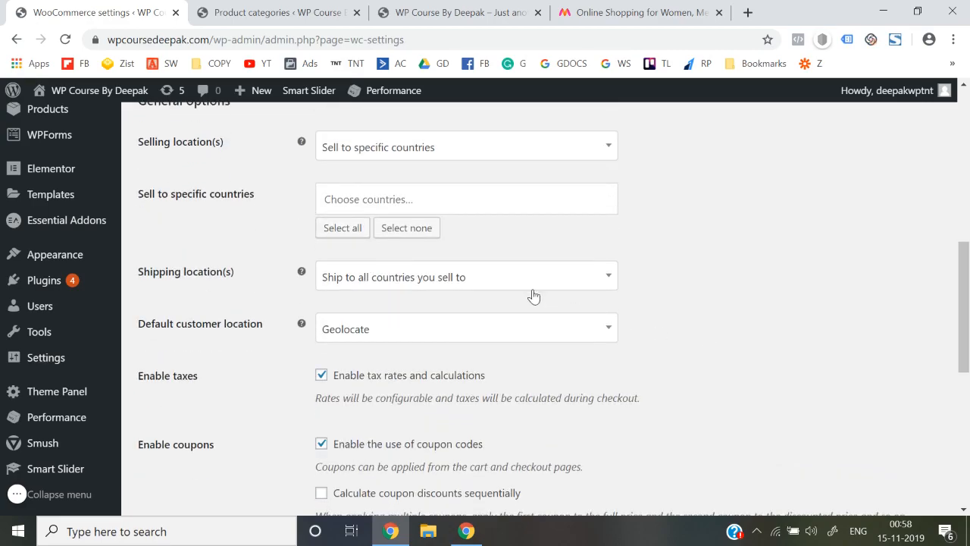
click(483, 283)
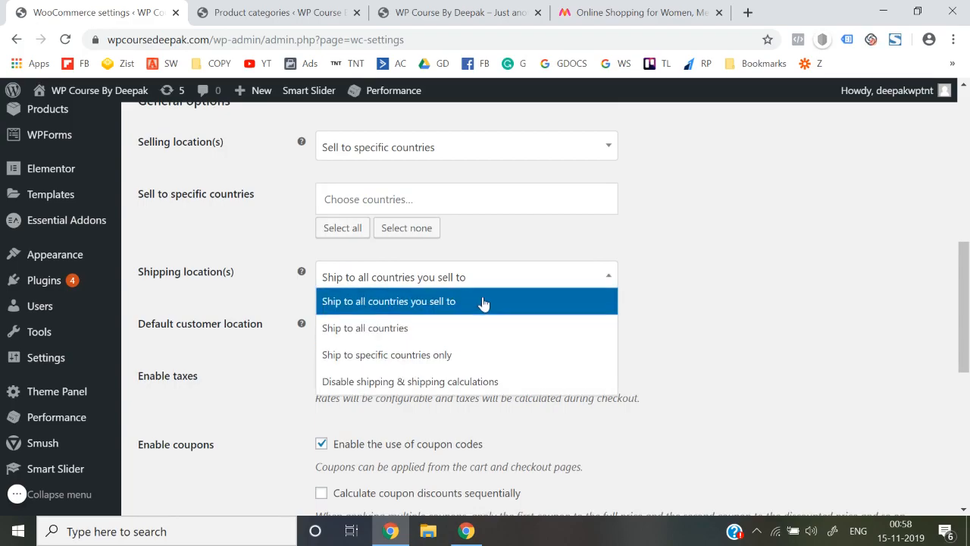
click(666, 319)
scroll(665, 319, down, 1)
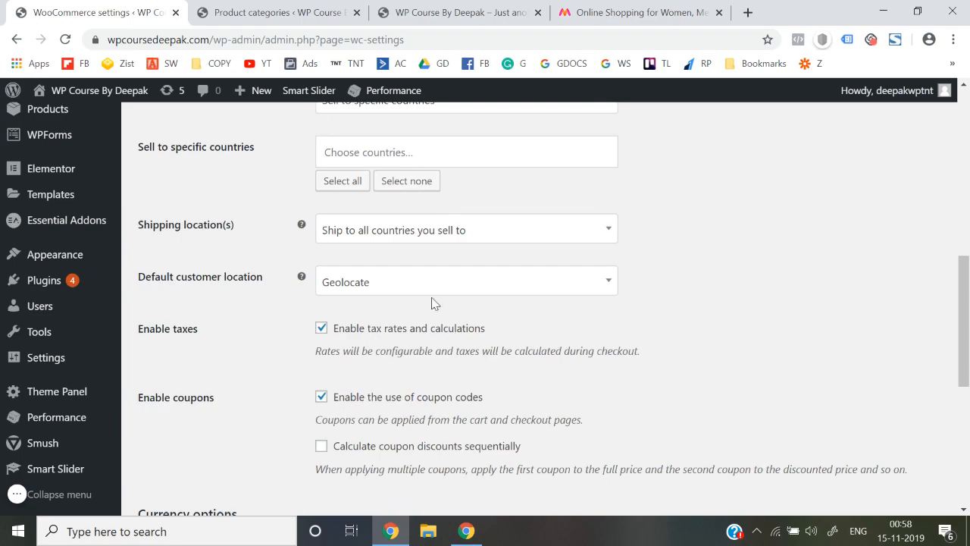
click(414, 286)
click(649, 372)
scroll(649, 372, down, 2)
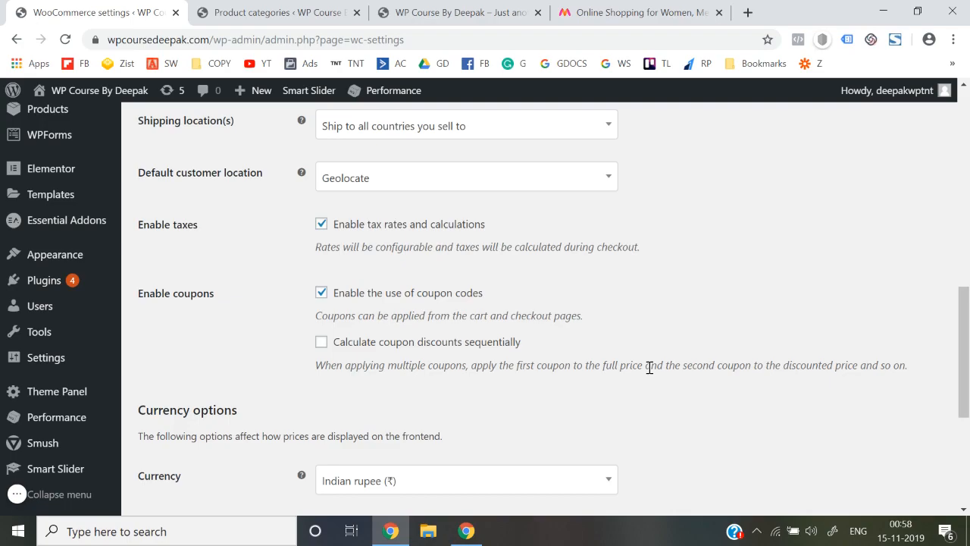
Review the currency options and save the general settings, continuing with no selling country chosen
scroll(649, 368, down, 5)
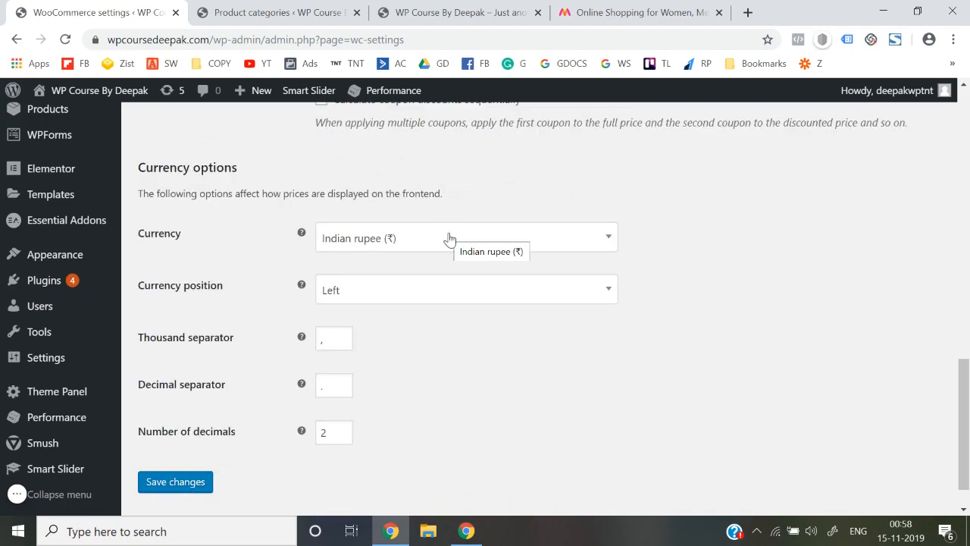
scroll(478, 405, down, 1)
click(175, 442)
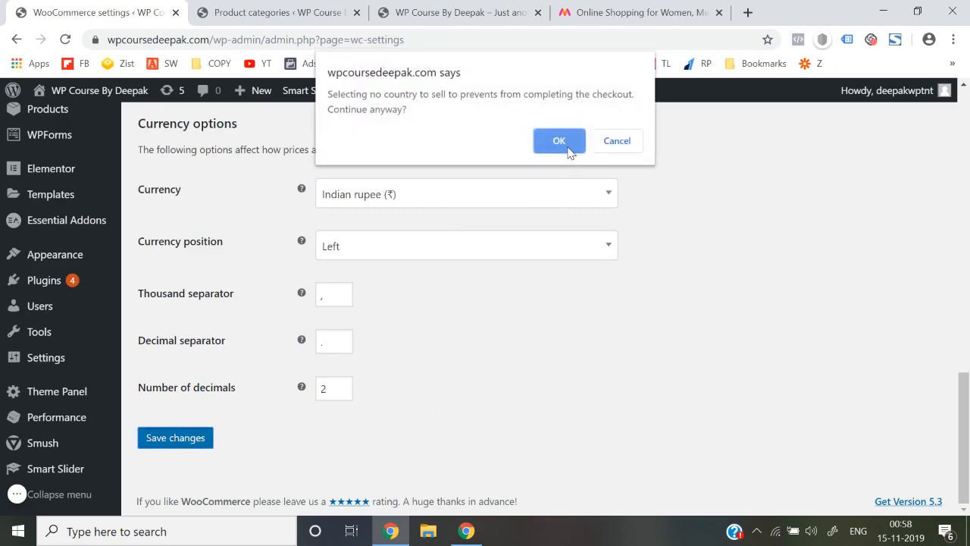
click(569, 149)
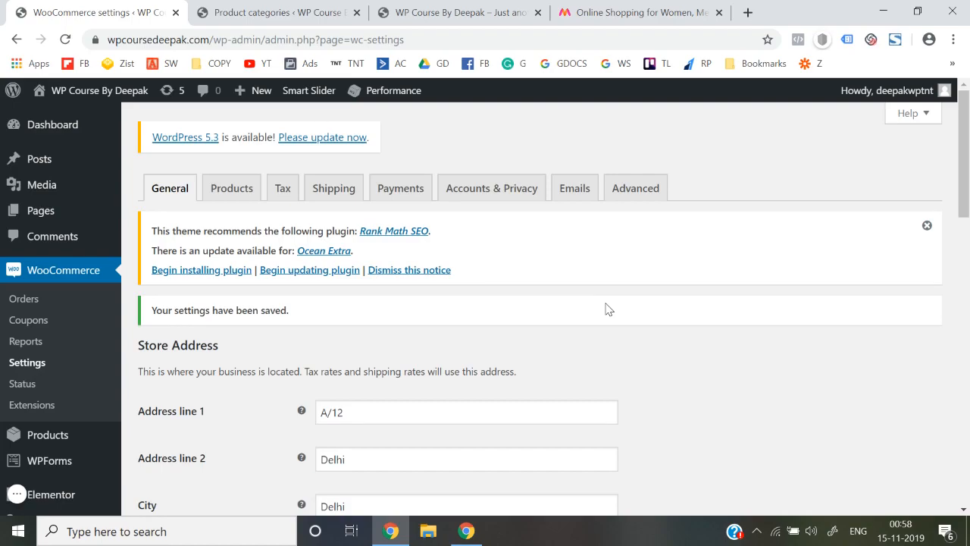
Open the WooCommerce tax settings and look over the tax options
click(275, 193)
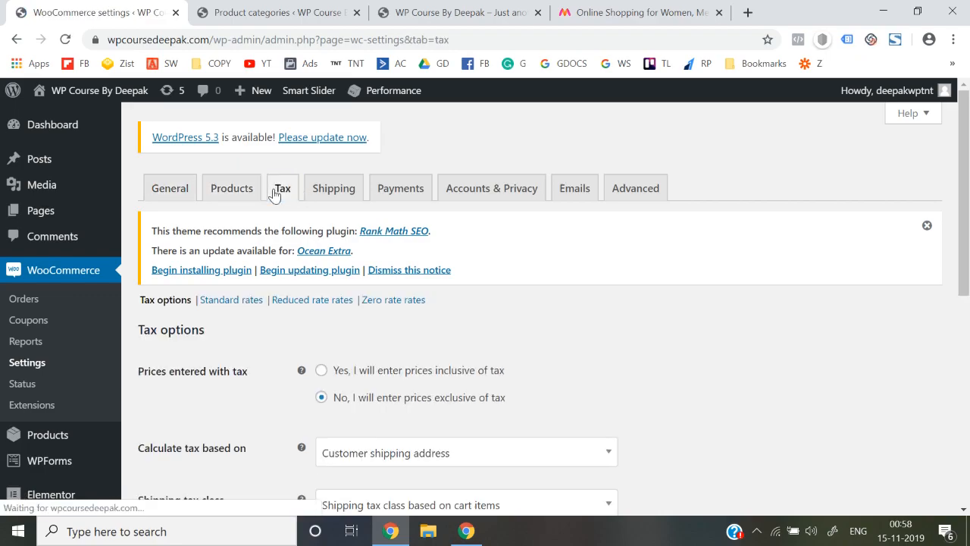
scroll(276, 193, down, 1)
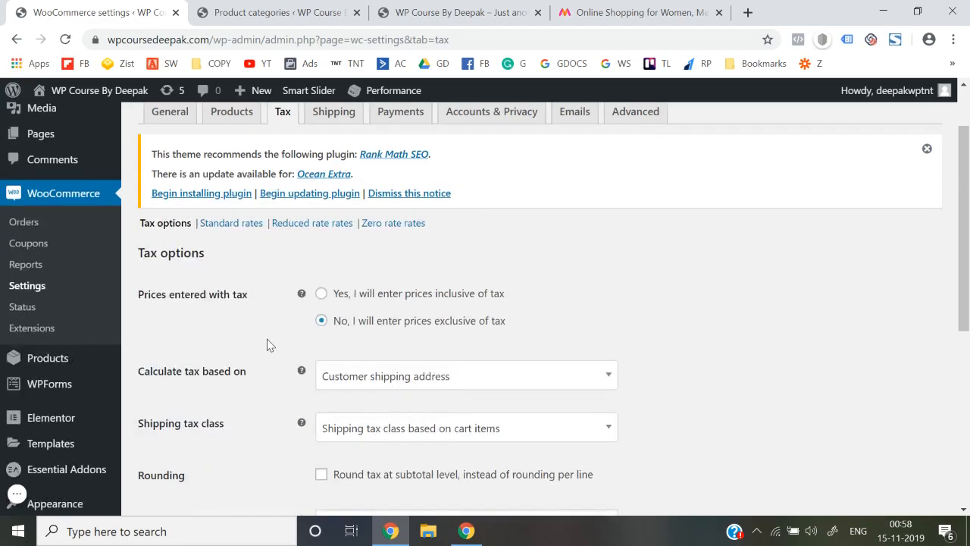
scroll(267, 346, up, 1)
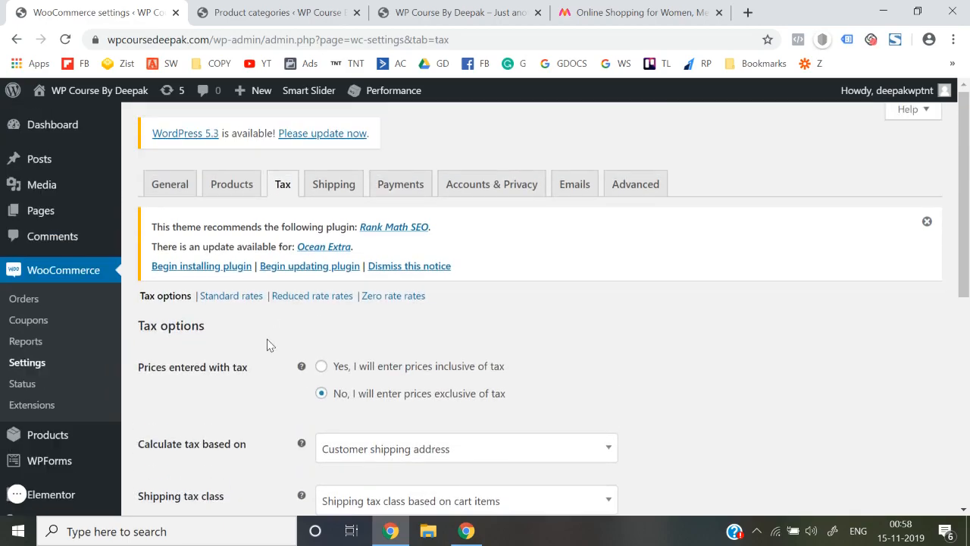
Return to the general settings and check the options that enable taxes and coupons
click(163, 187)
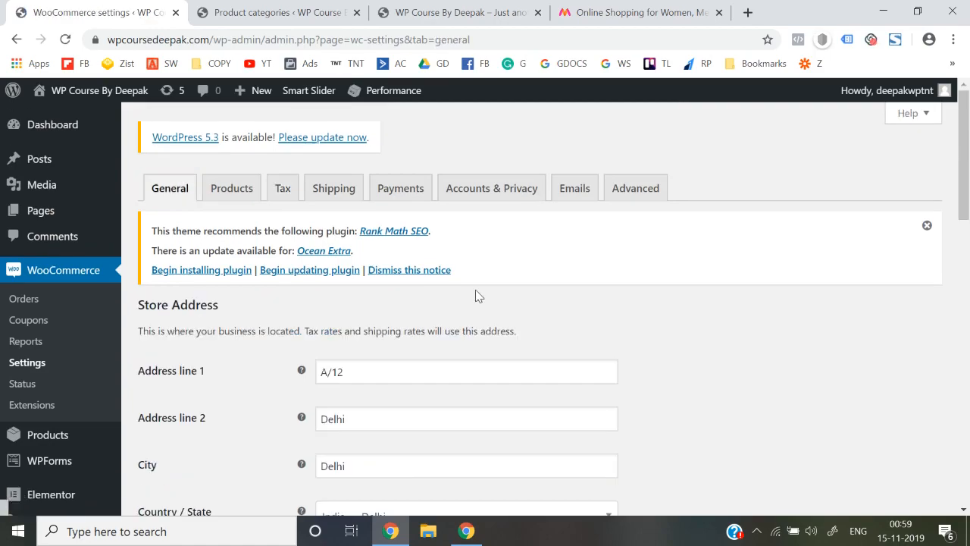
scroll(476, 295, down, 3)
scroll(476, 296, down, 2)
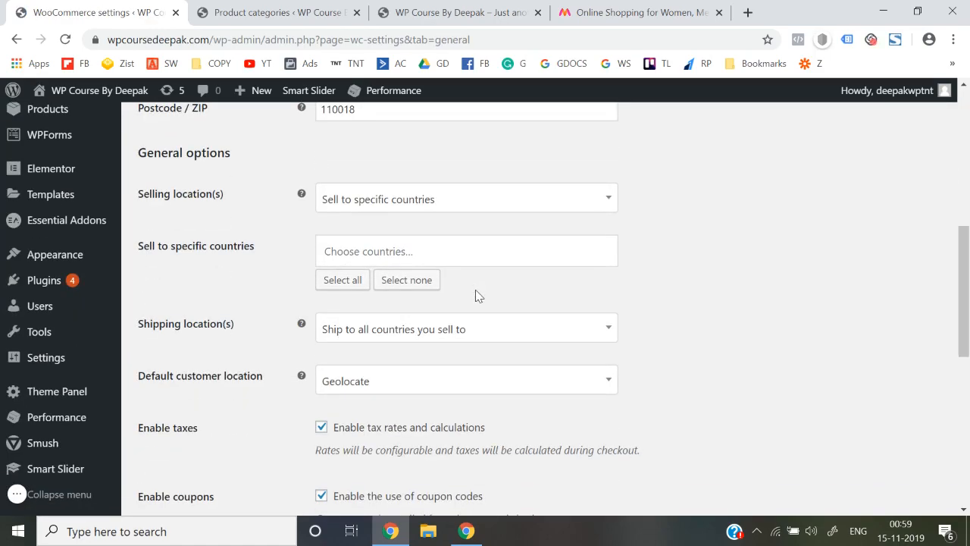
scroll(476, 296, down, 1)
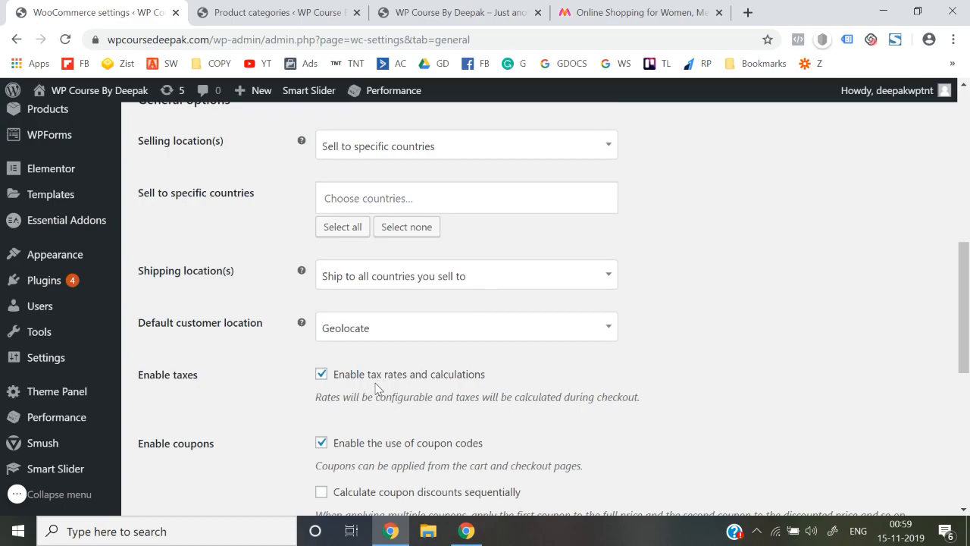
scroll(377, 389, down, 1)
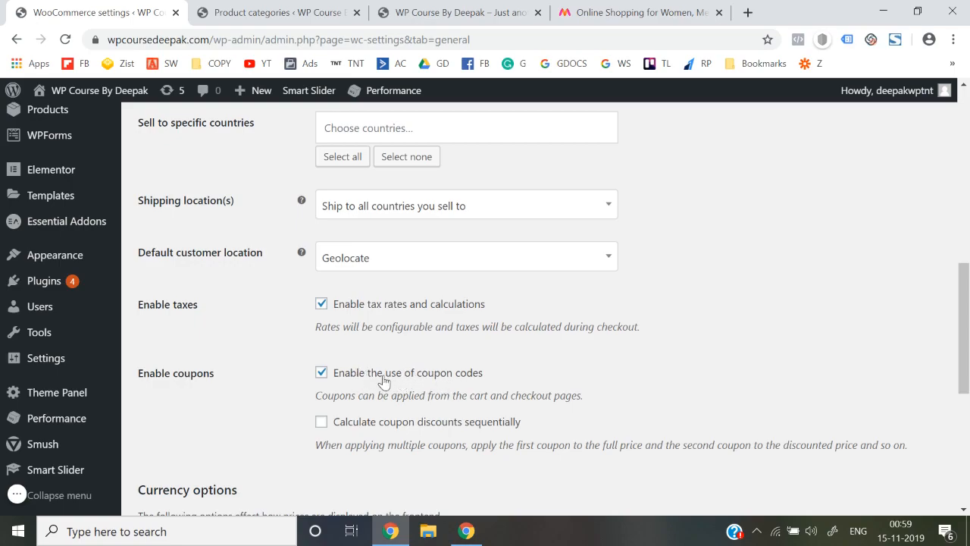
scroll(384, 381, down, 2)
scroll(388, 379, up, 10)
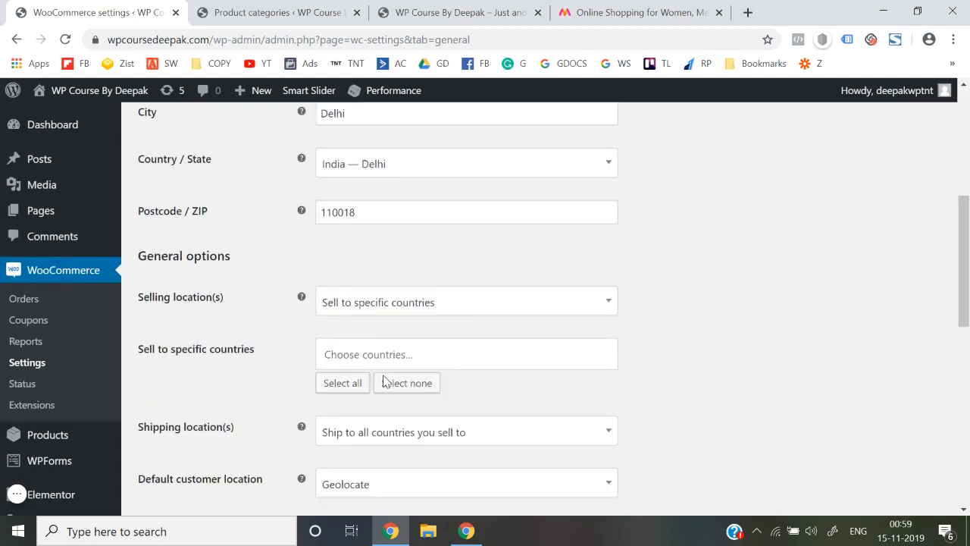
Reopen the tax settings and review how prices are entered and which address tax can be calculated from
click(283, 198)
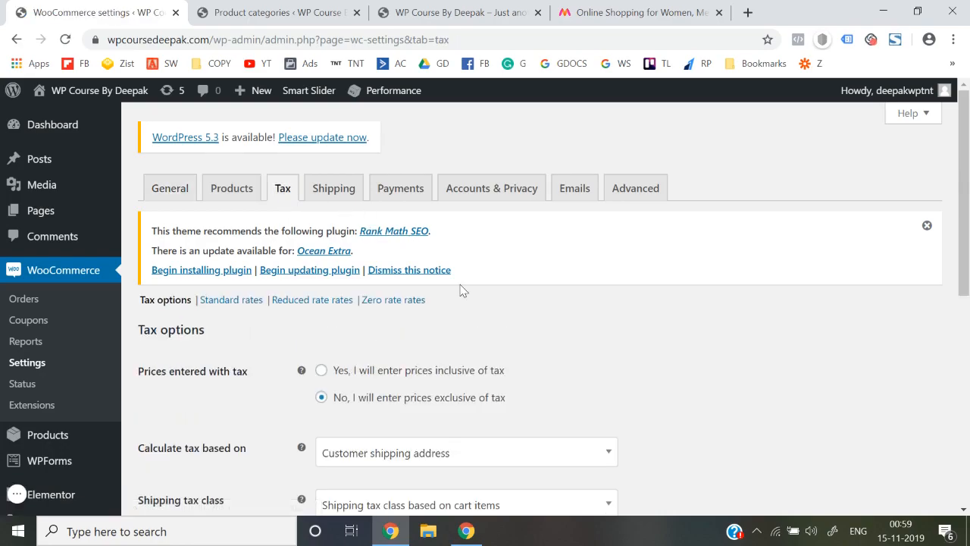
scroll(513, 336, down, 2)
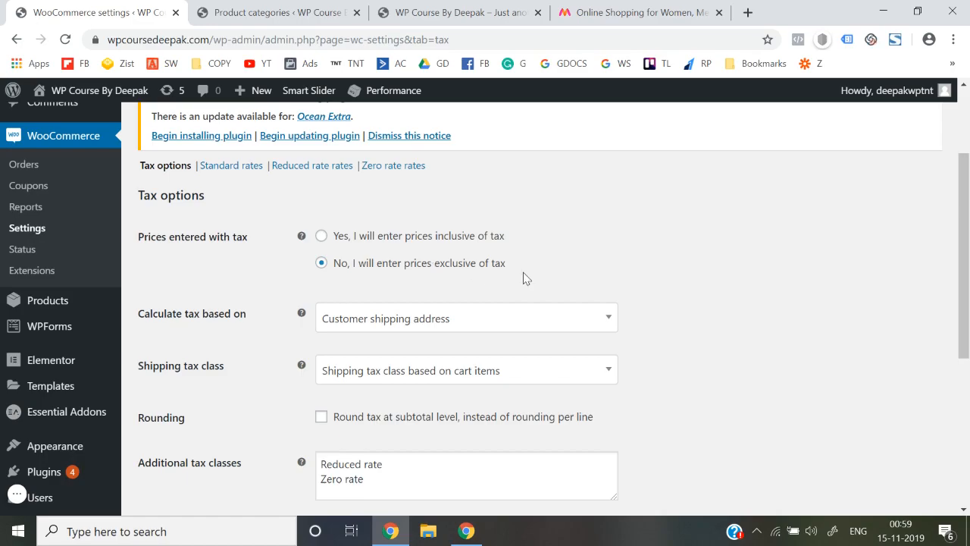
scroll(523, 277, down, 1)
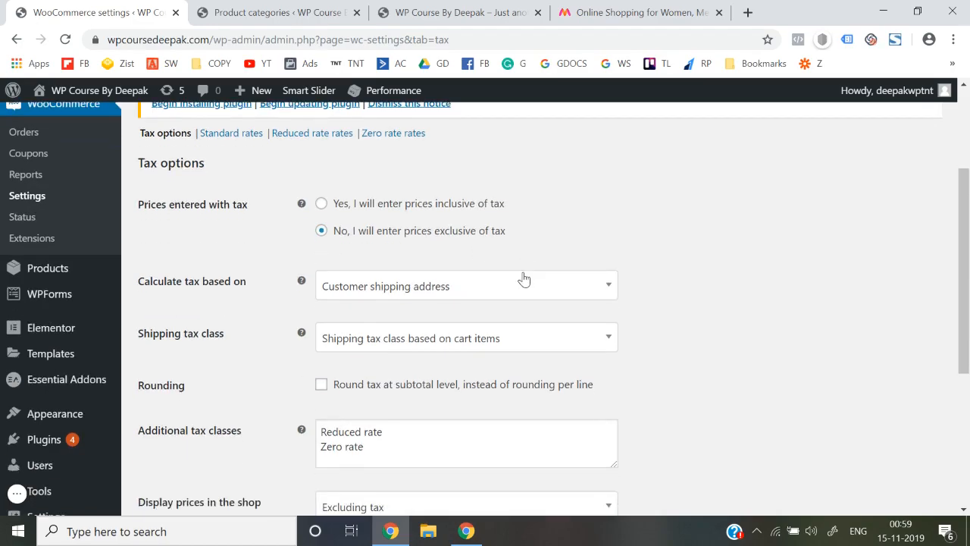
scroll(472, 303, down, 1)
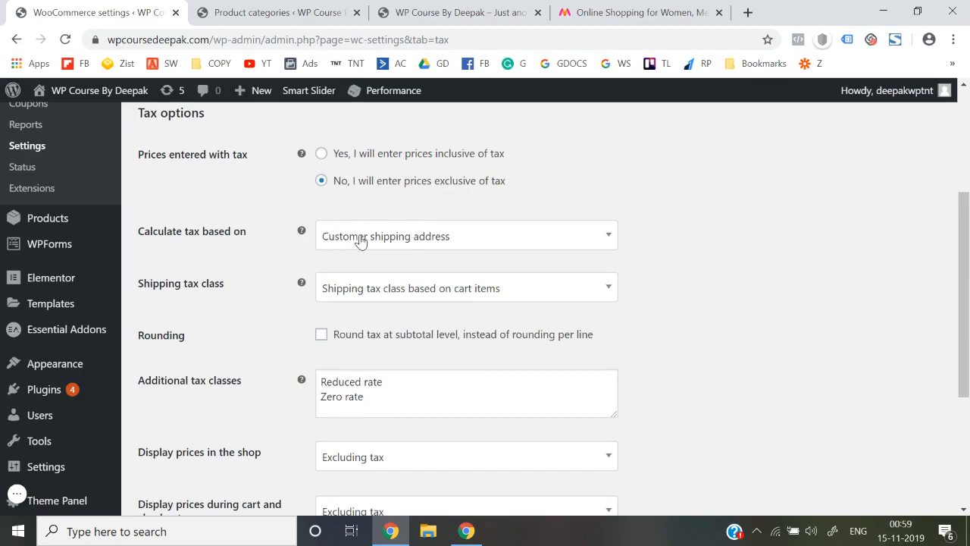
click(360, 238)
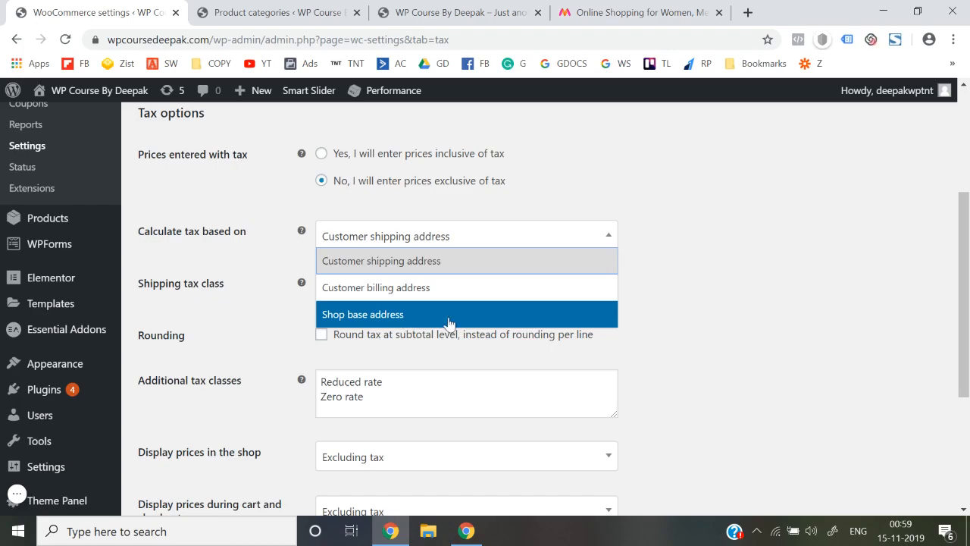
click(683, 346)
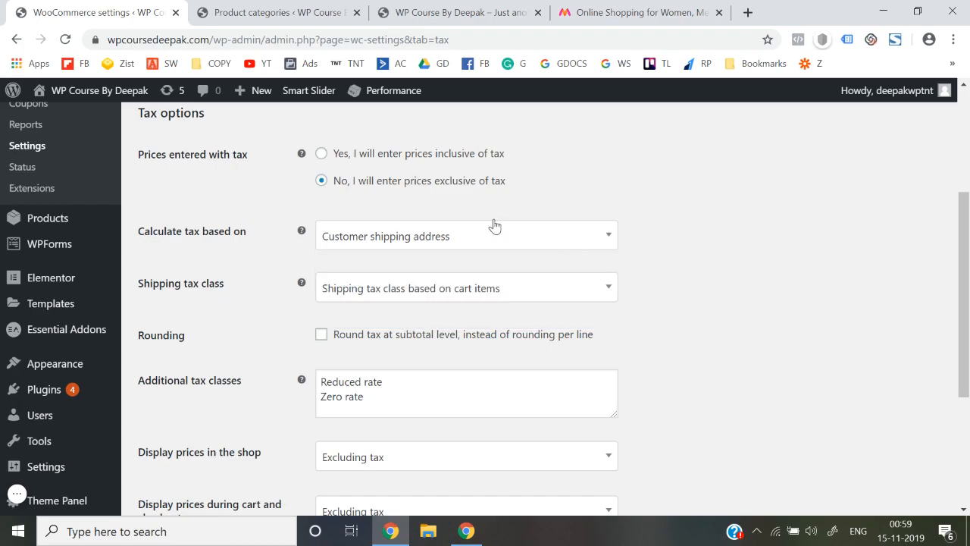
Try Standard, Reduced rate and Zero rate in turn as the shipping tax class
scroll(547, 297, down, 1)
click(490, 283)
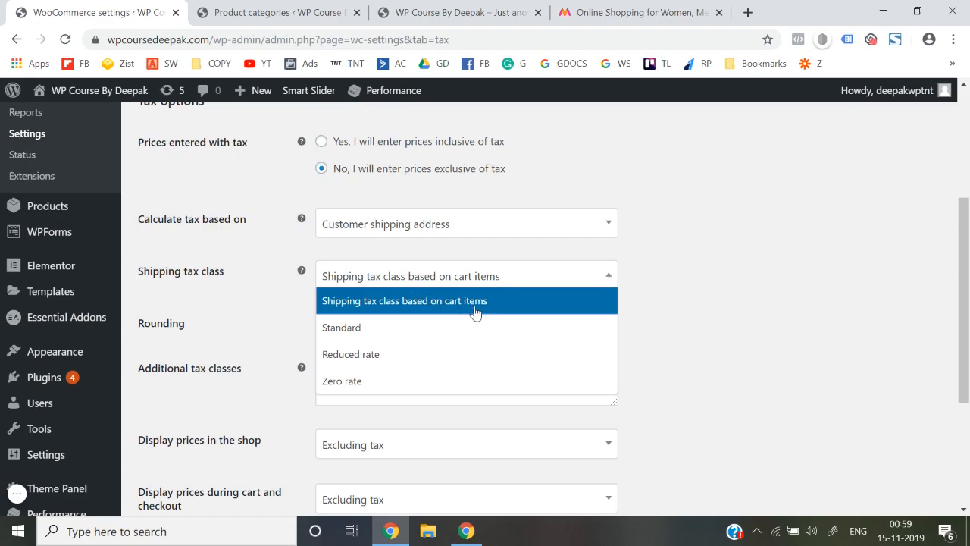
click(399, 334)
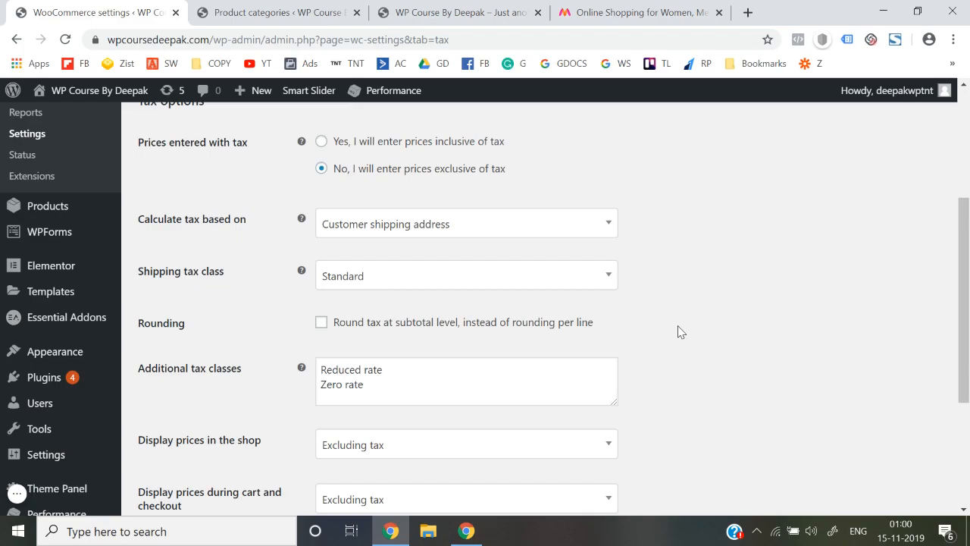
click(554, 282)
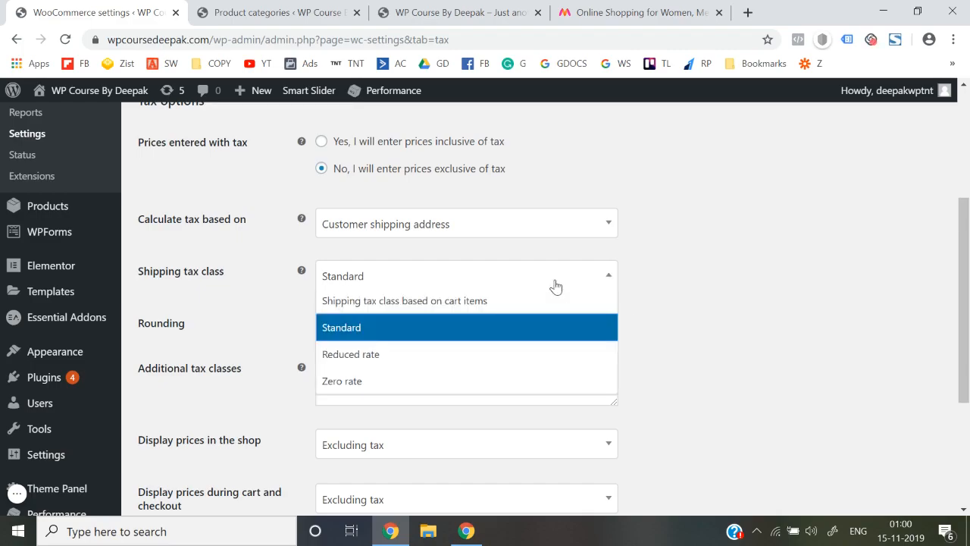
click(432, 355)
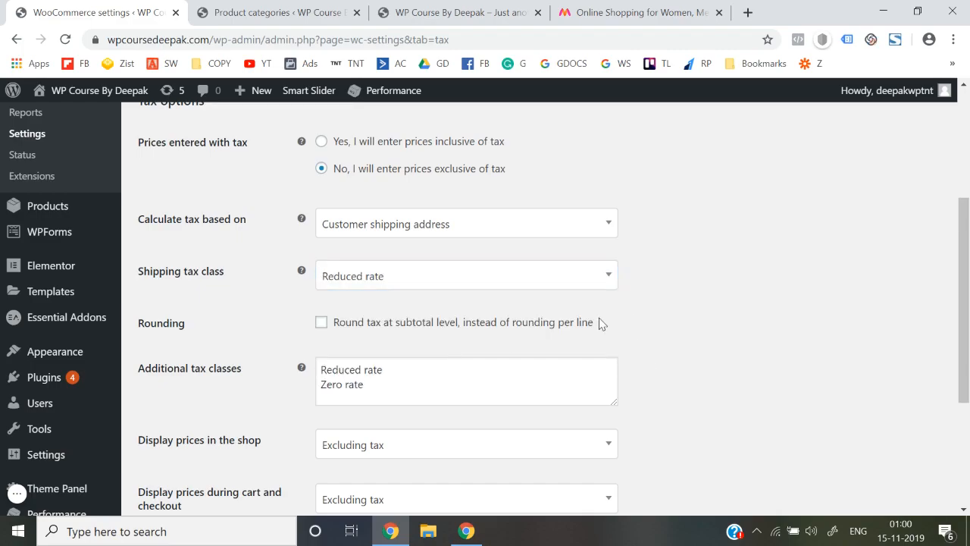
click(523, 282)
click(418, 384)
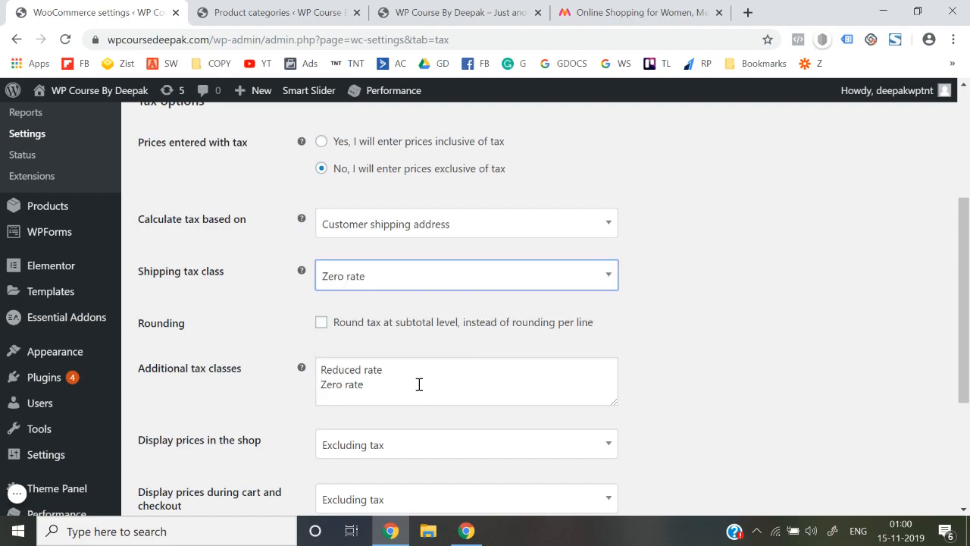
Set the shipping tax class to Standard
click(457, 284)
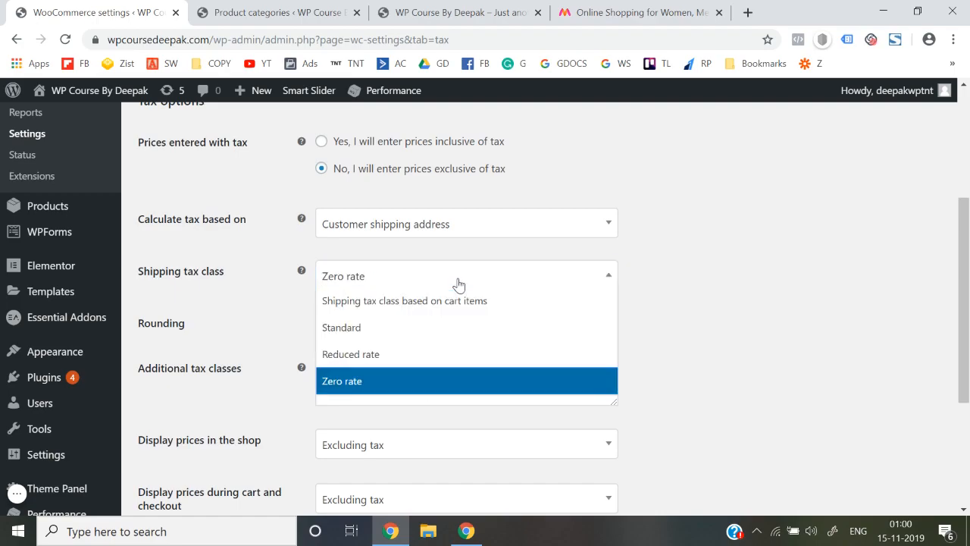
click(368, 342)
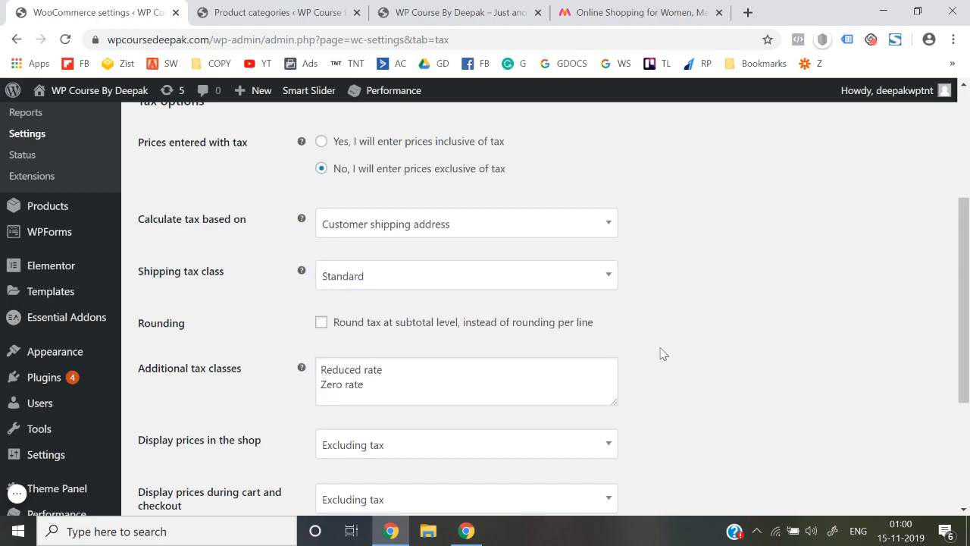
click(503, 278)
click(422, 334)
click(498, 275)
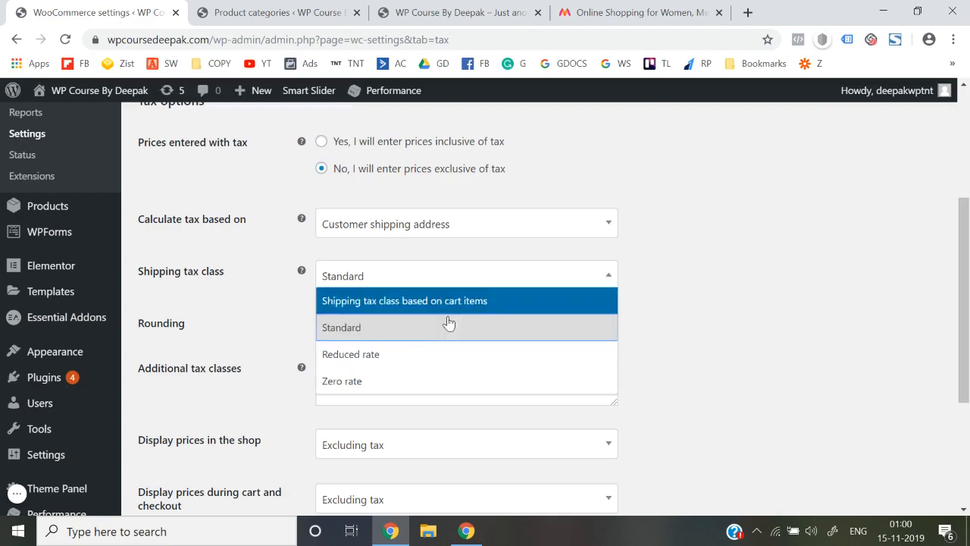
click(385, 334)
Display shop prices excluding tax and cart and checkout prices including tax, and save the tax settings
scroll(639, 370, down, 2)
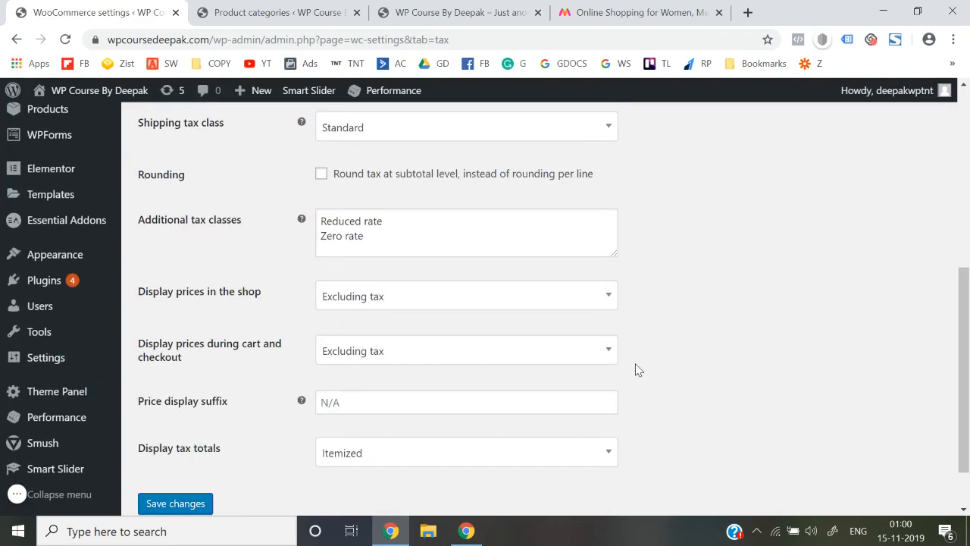
click(412, 295)
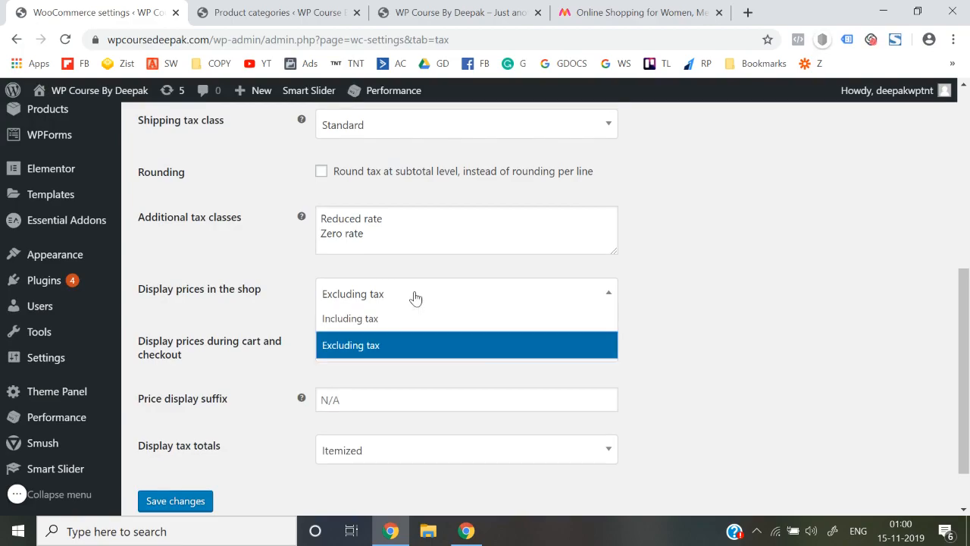
click(386, 346)
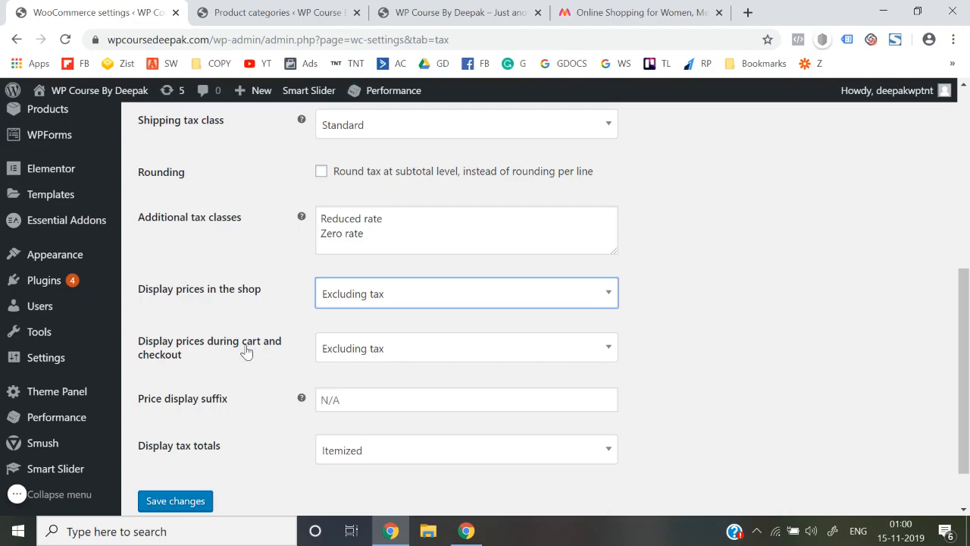
click(366, 355)
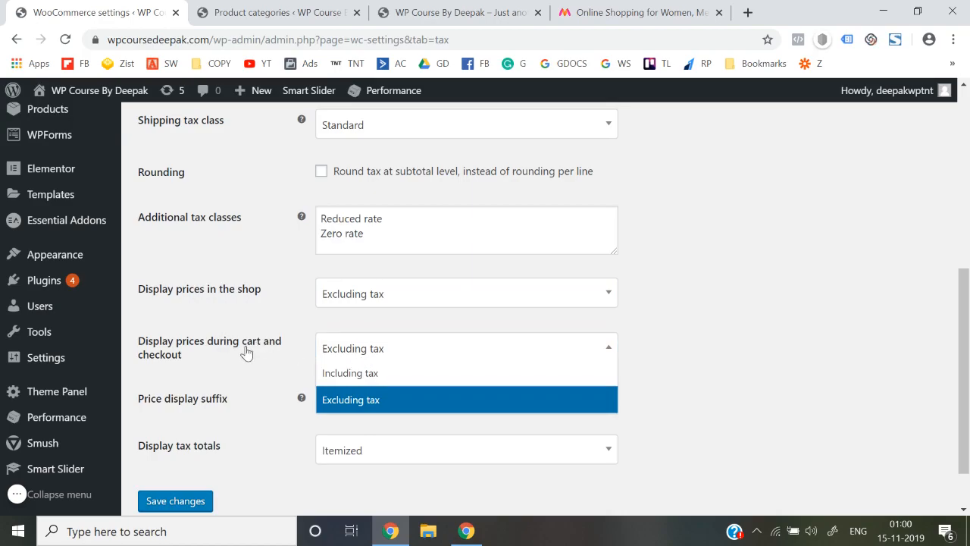
click(343, 374)
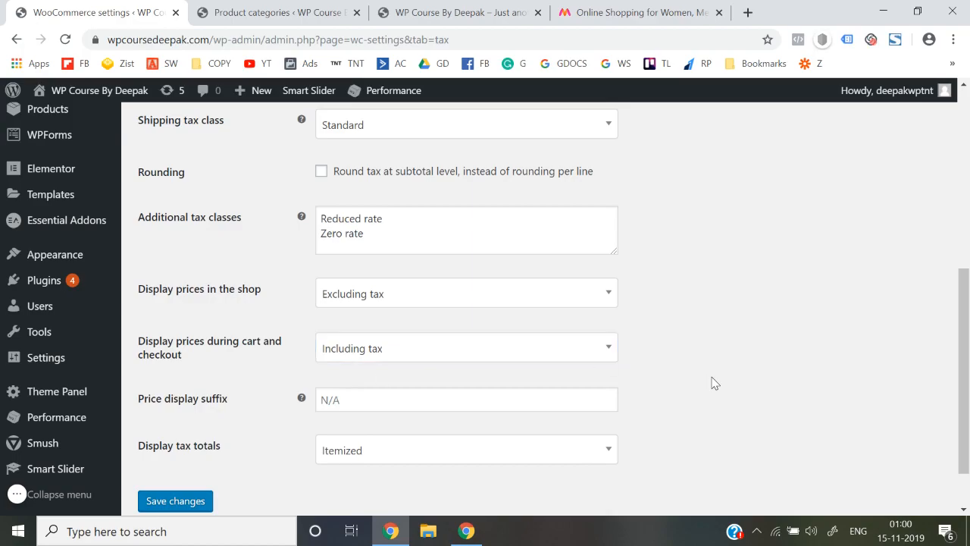
scroll(715, 383, down, 1)
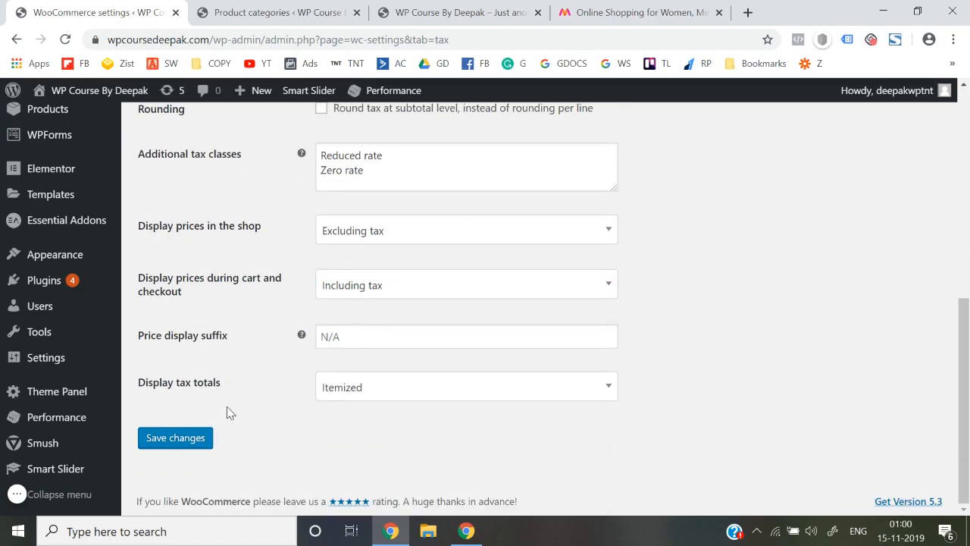
click(176, 440)
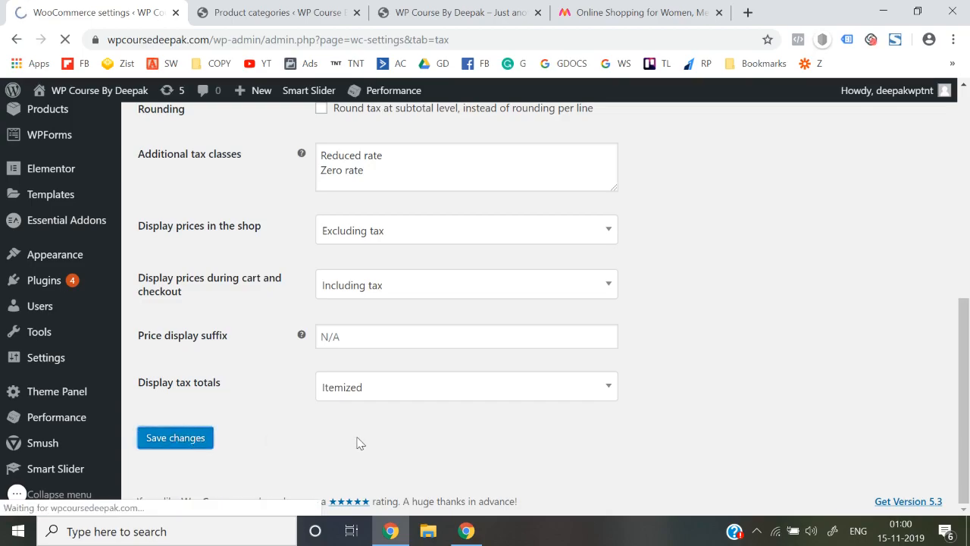
Set the display of tax totals to As a single total and save the changes
click(352, 393)
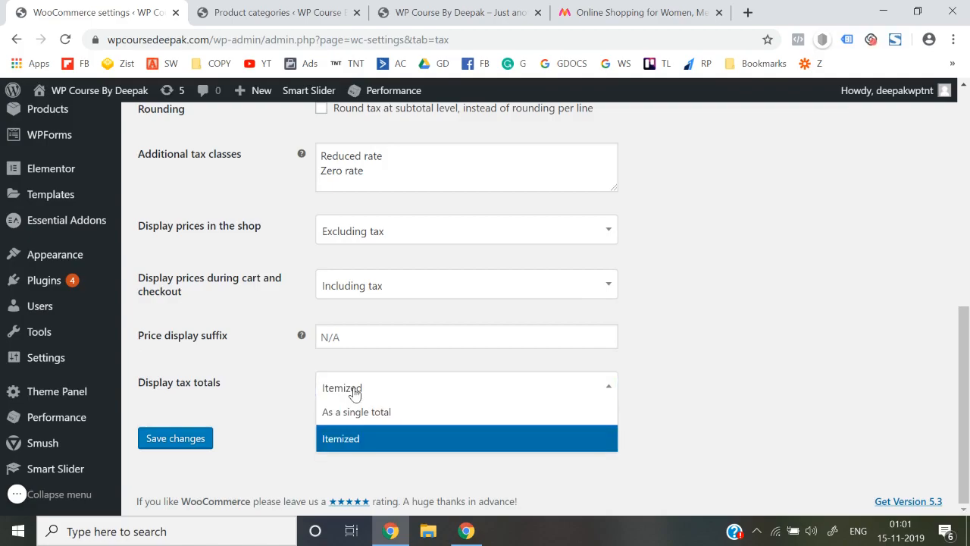
click(371, 426)
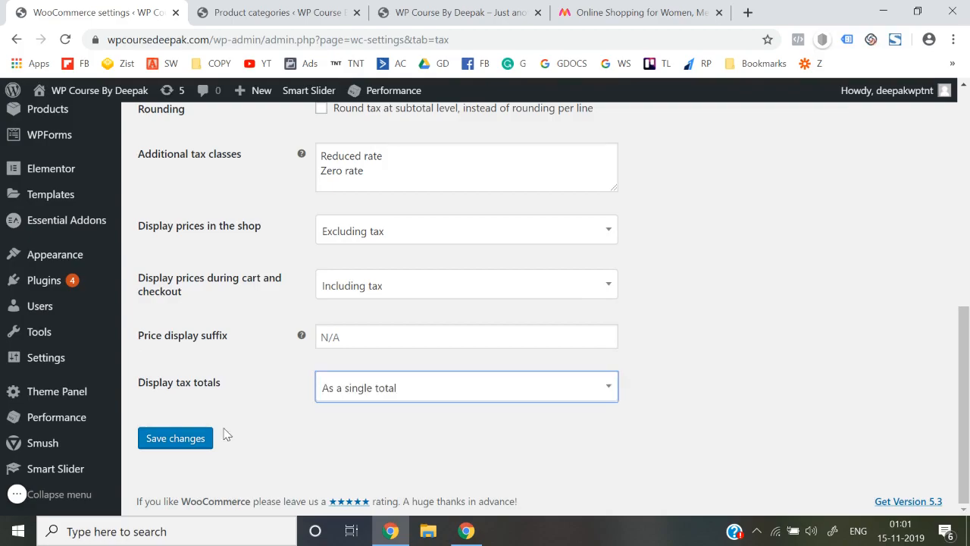
click(192, 434)
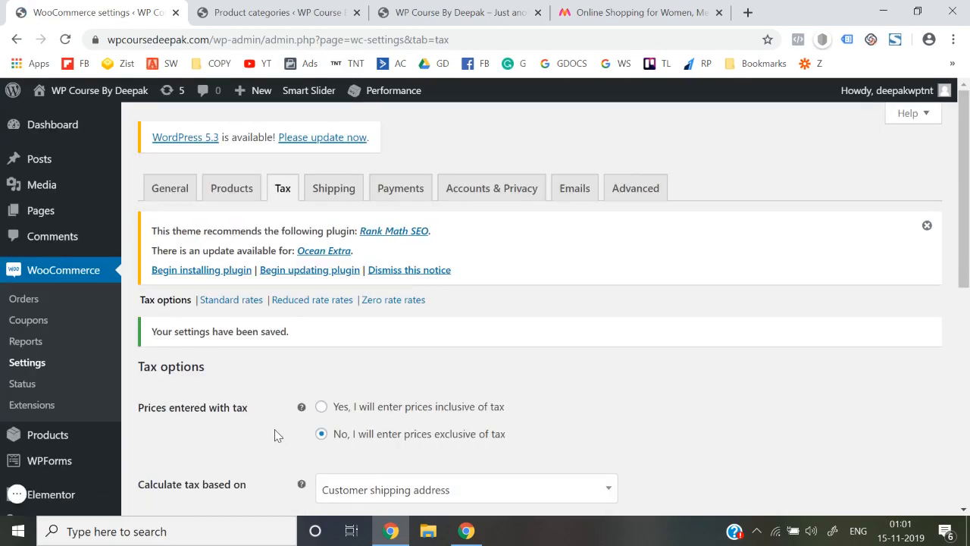
Open the standard tax rates and clear the 18 % rate from the tax row
click(232, 301)
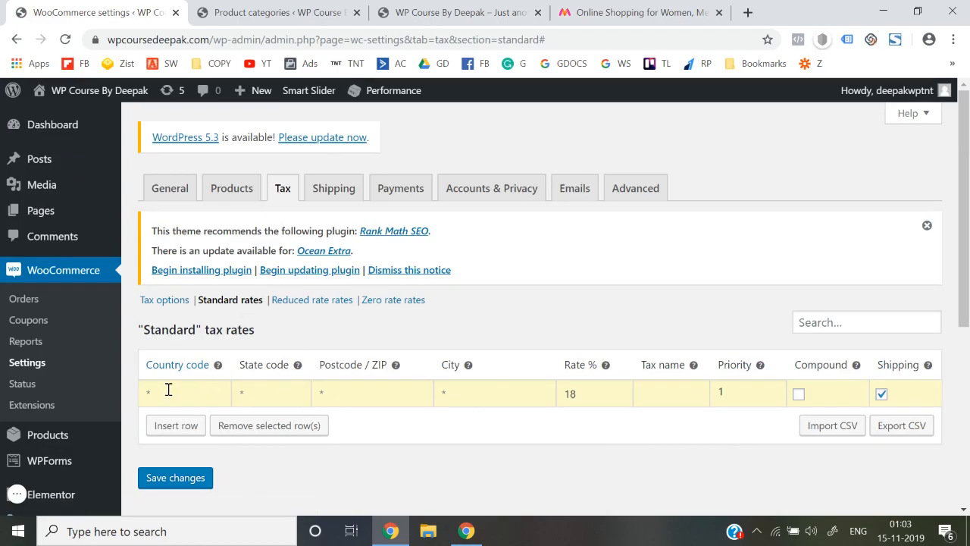
click(587, 392)
key(BackSpace)
key(BackSpace)
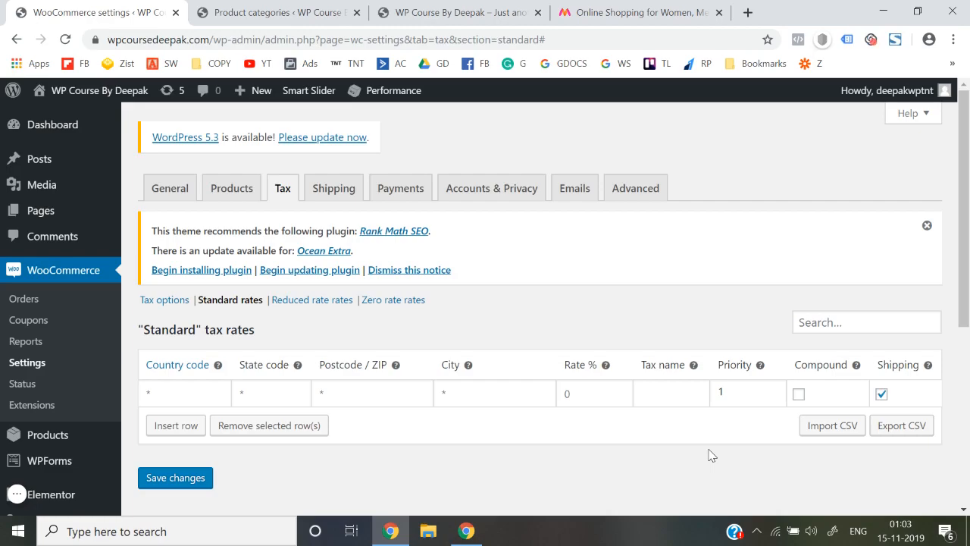
Search the web in a new browser tab for "gst woocommerce tax rate csv file"
click(751, 15)
text(gst wo)
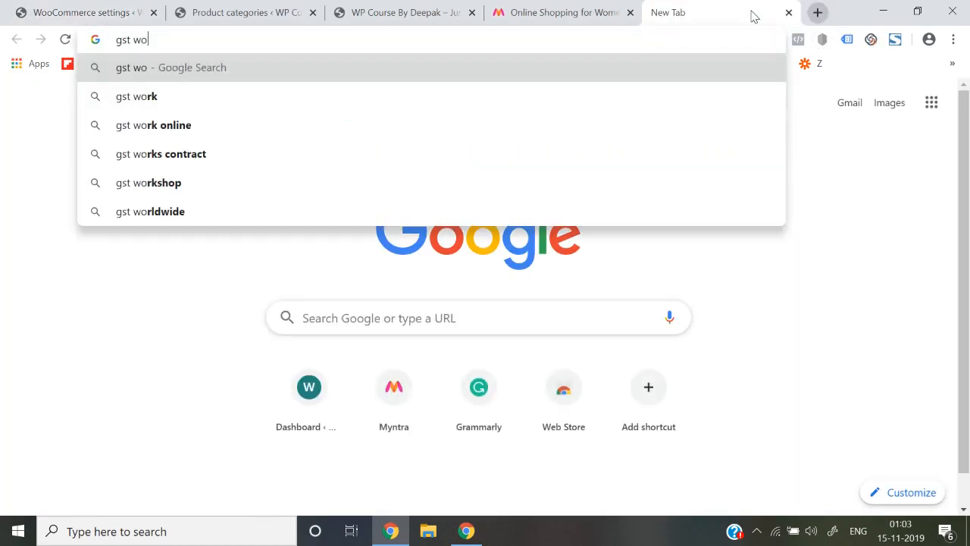
text(ocom)
key(BackSpace)
text(ommerce)
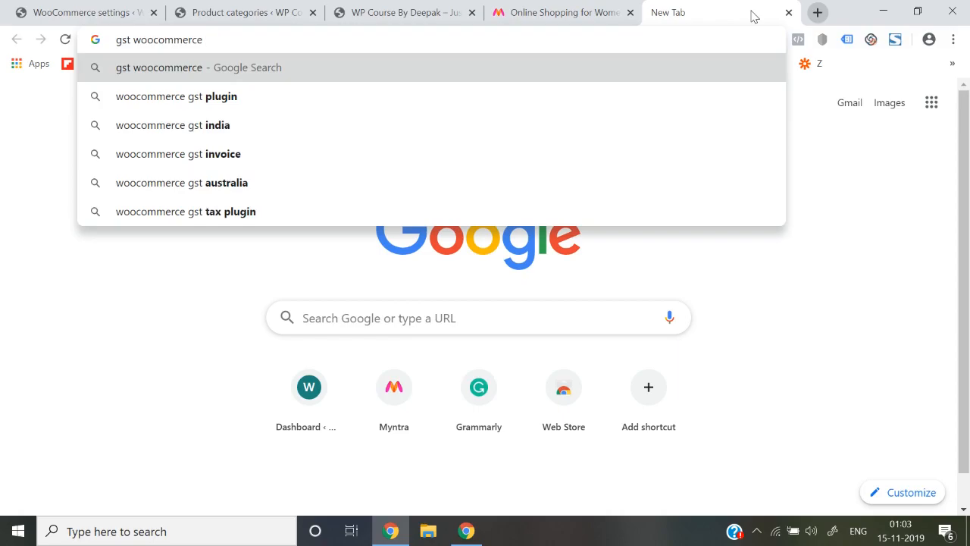
text( tax rate c)
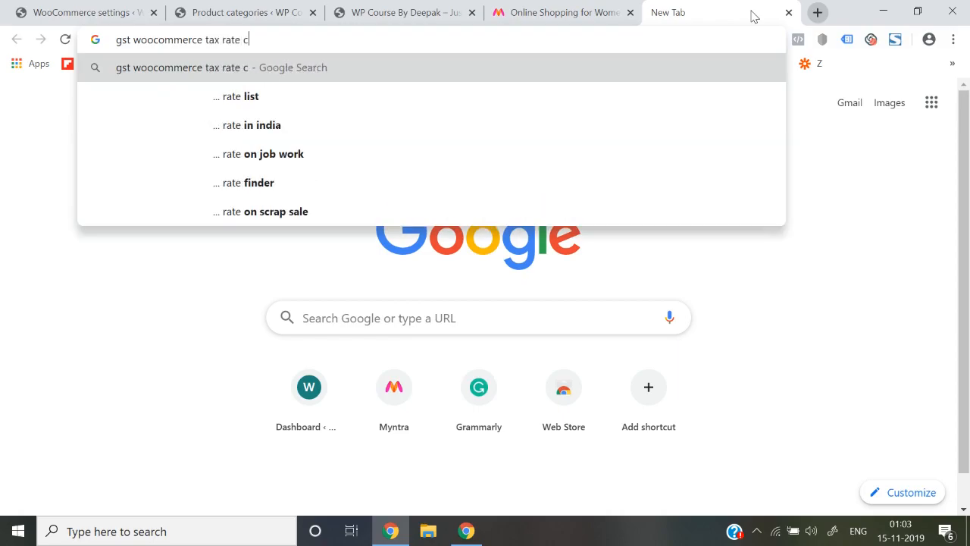
text(sv file)
key(Return)
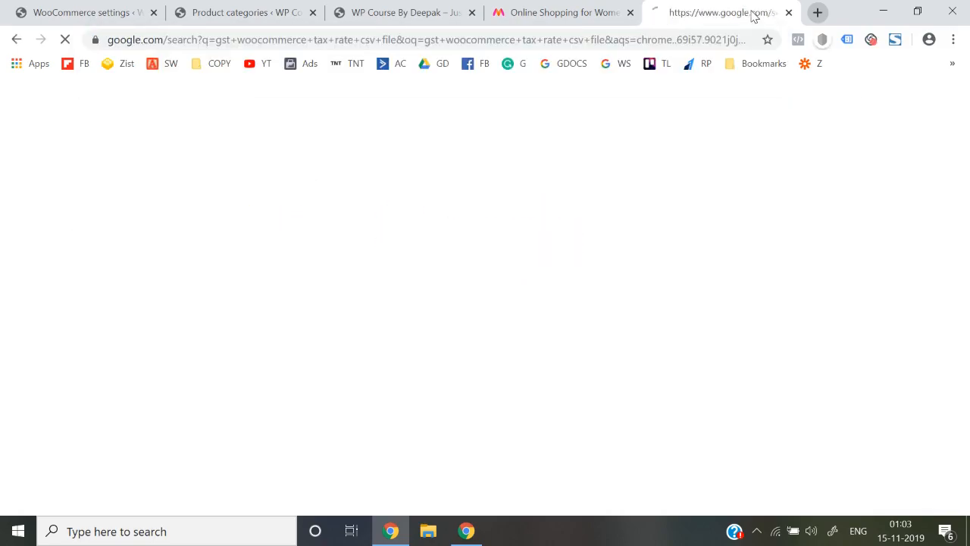
Look through the search results and open the kraftpixel.com guide on setting up GST India for WooCommerce
scroll(523, 290, down, 3)
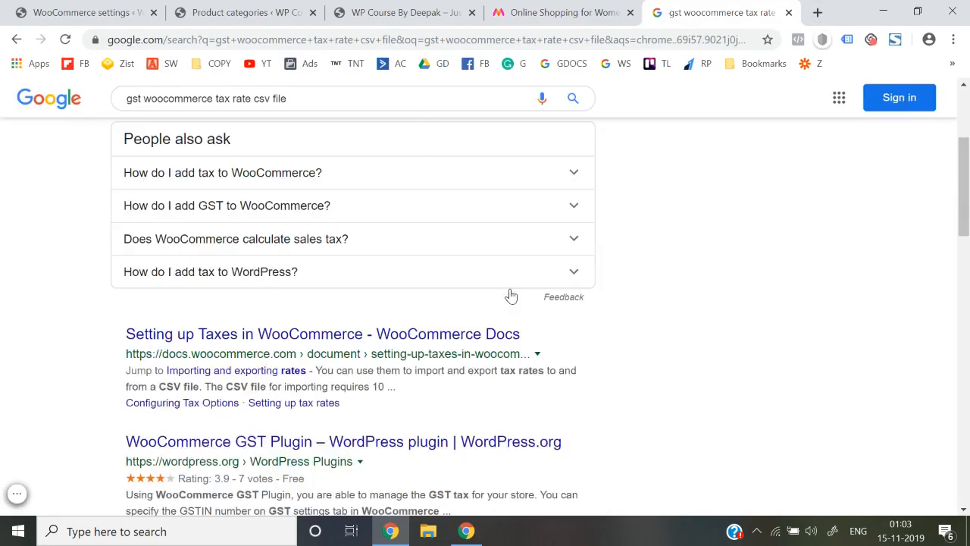
right_click(512, 294)
click(102, 297)
scroll(105, 298, down, 2)
scroll(104, 297, up, 5)
click(217, 220)
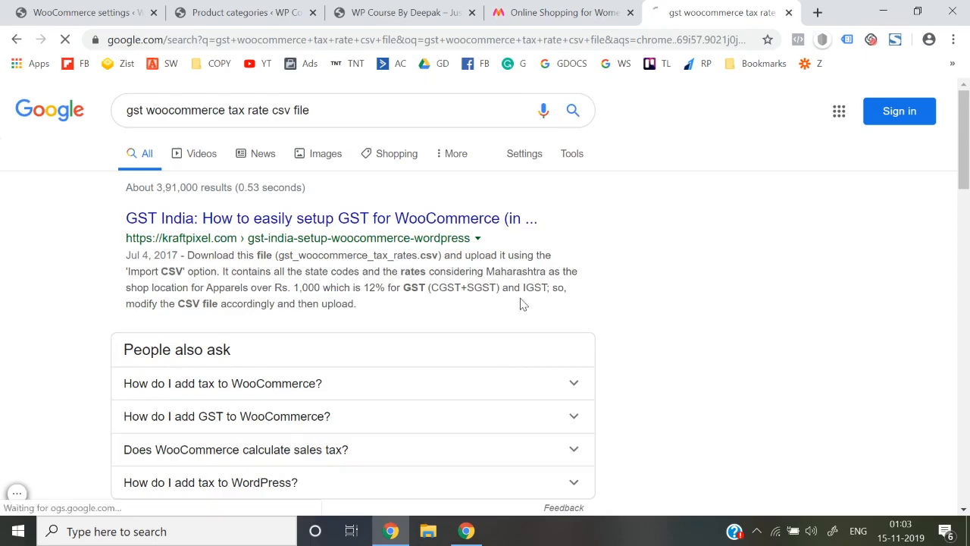
Download gst_woocommerce_tax_rates.csv from the GST guide and close the guide's browser tab
scroll(521, 303, down, 5)
scroll(521, 304, down, 20)
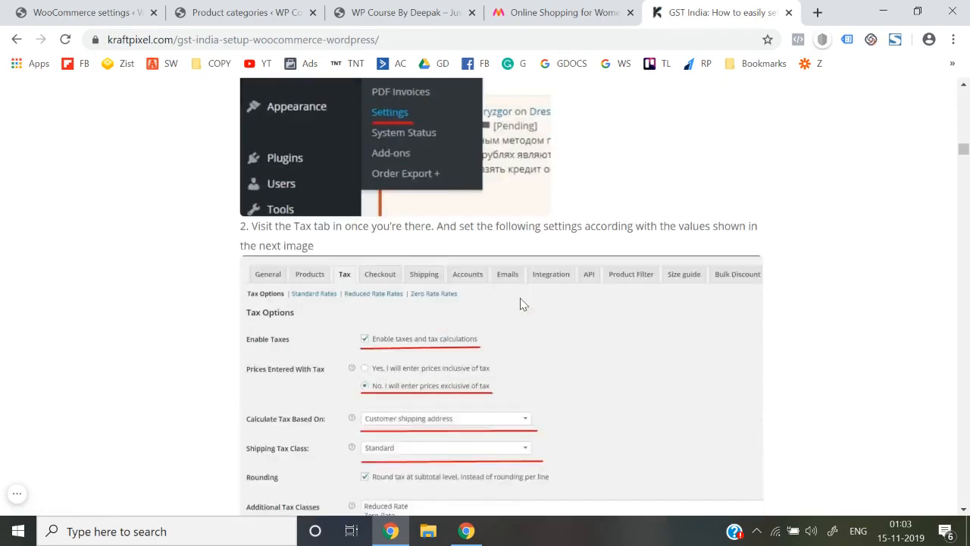
scroll(521, 303, down, 1)
scroll(520, 303, up, 2)
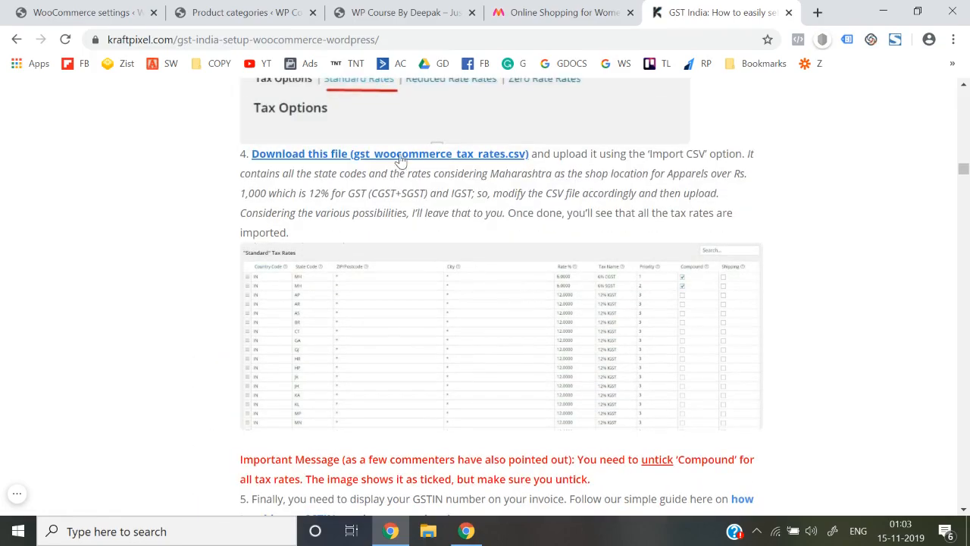
click(400, 159)
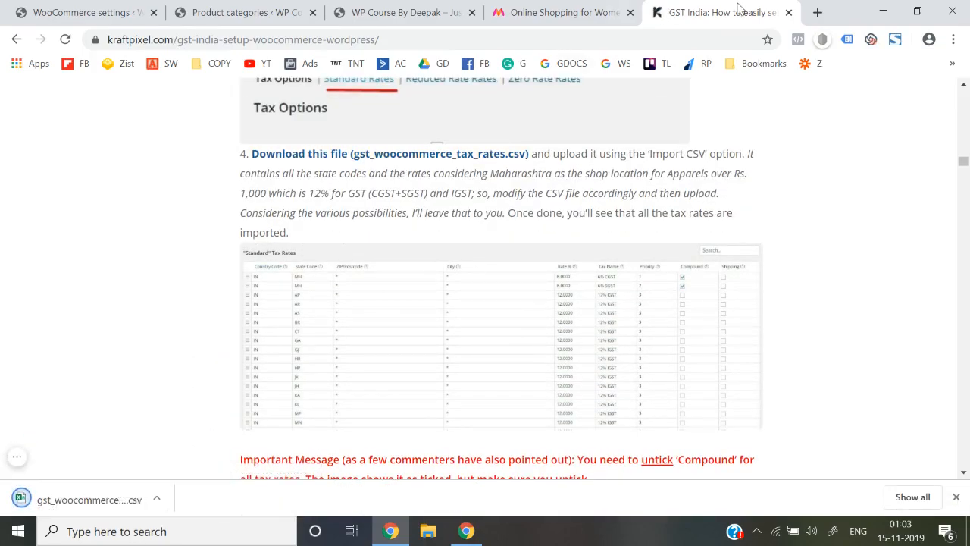
click(790, 12)
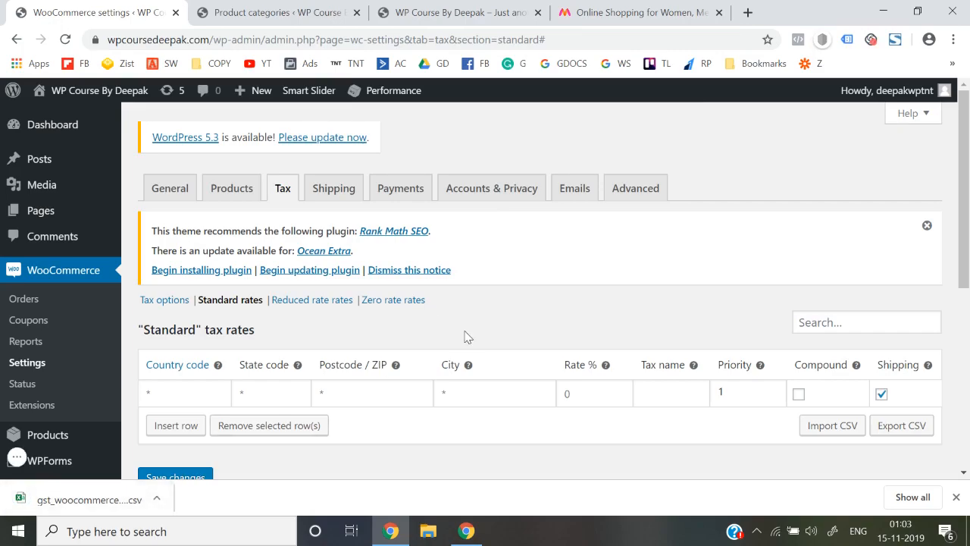
Start a CSV import for the standard tax rates, leaving the page without saving the edited row
scroll(145, 446, down, 1)
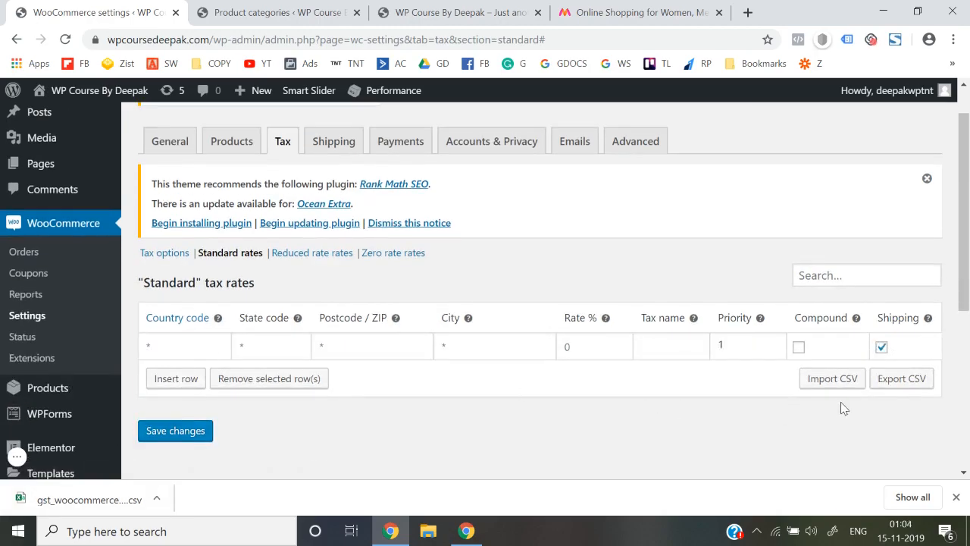
click(846, 383)
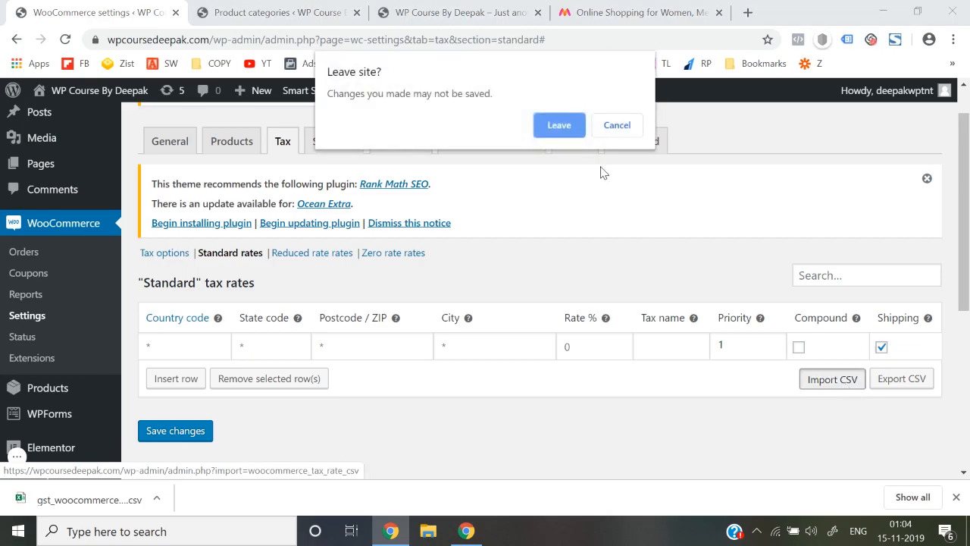
click(558, 125)
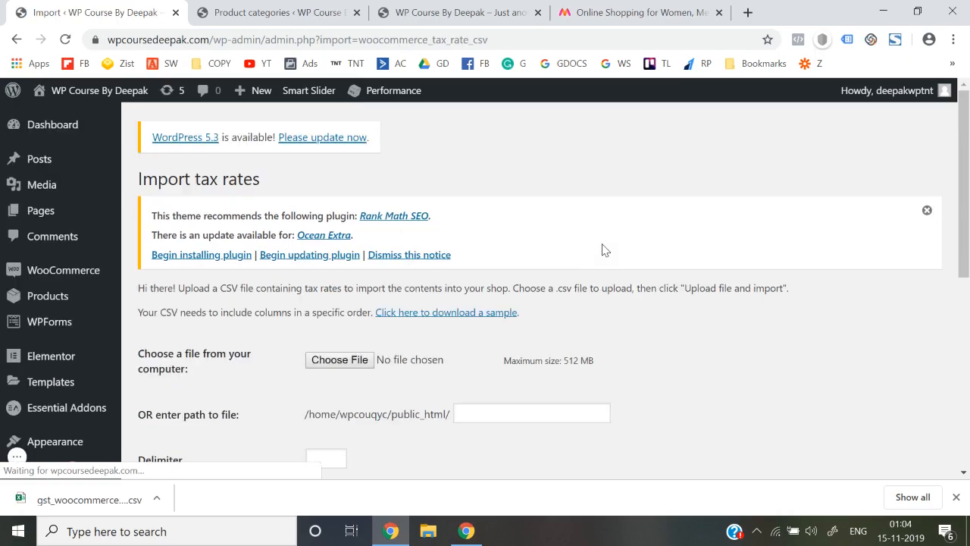
Choose the downloaded GST tax rates CSV from the Downloads folder and upload it to import the rates
scroll(604, 250, down, 2)
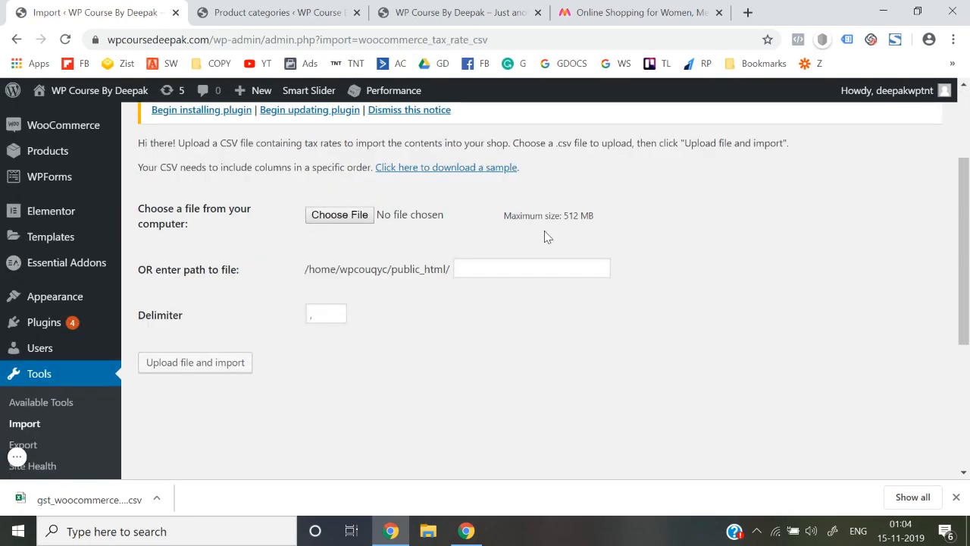
click(360, 218)
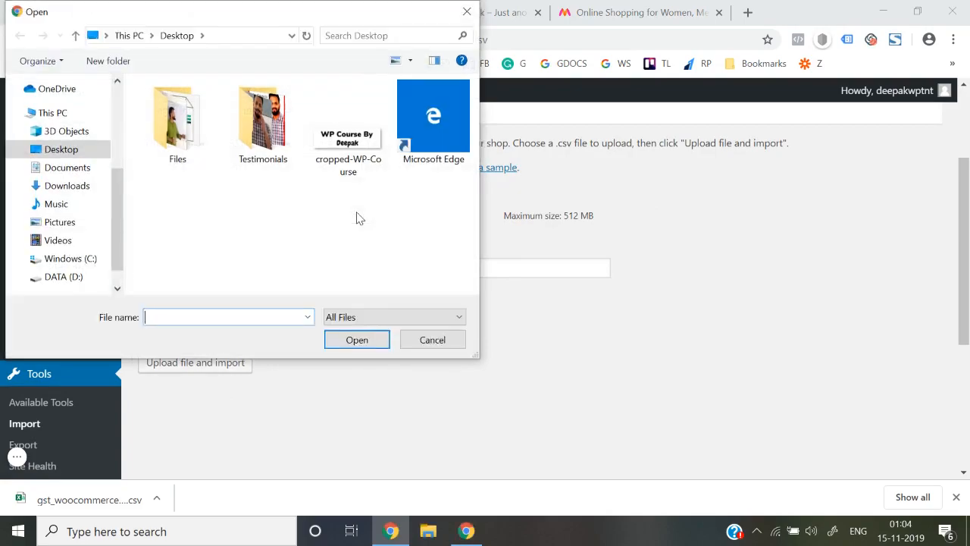
scroll(67, 122, up, 3)
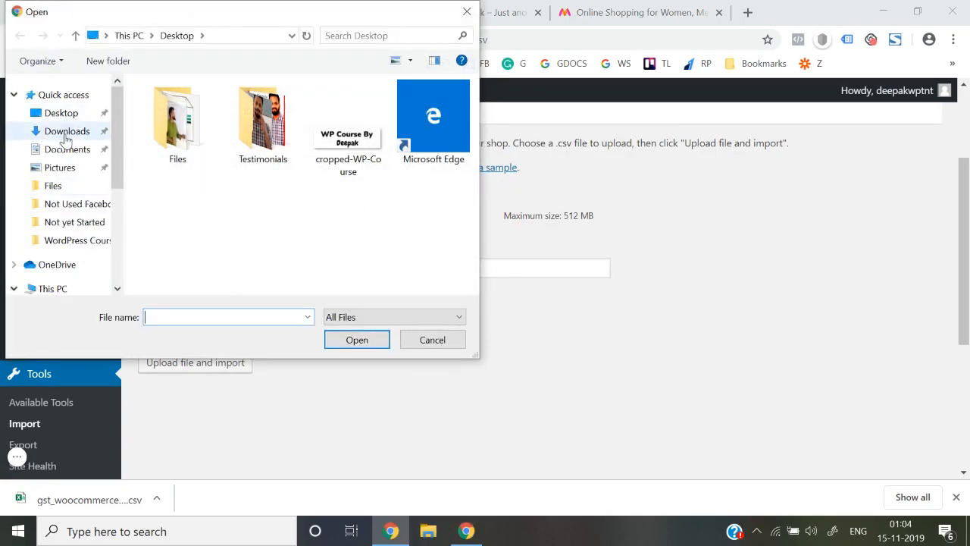
click(66, 132)
double_click(189, 189)
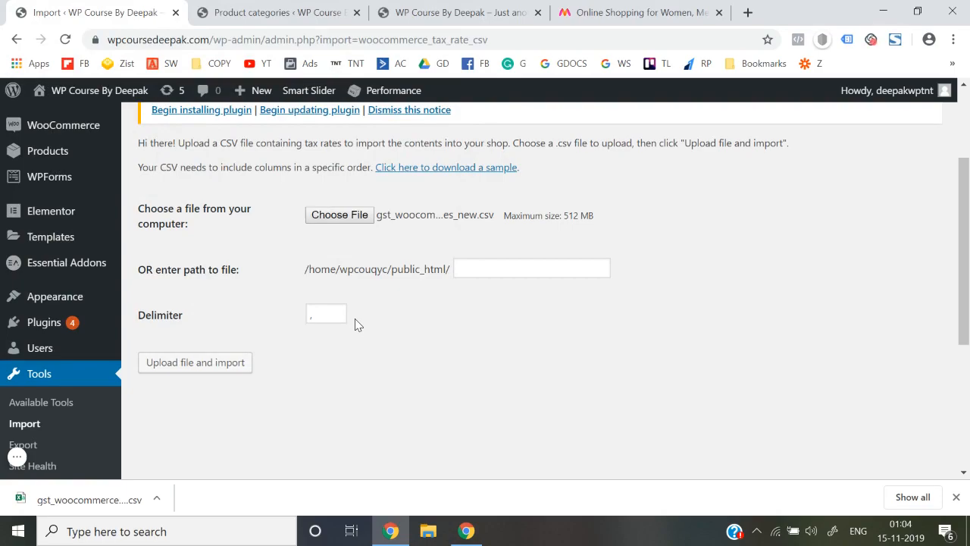
click(206, 370)
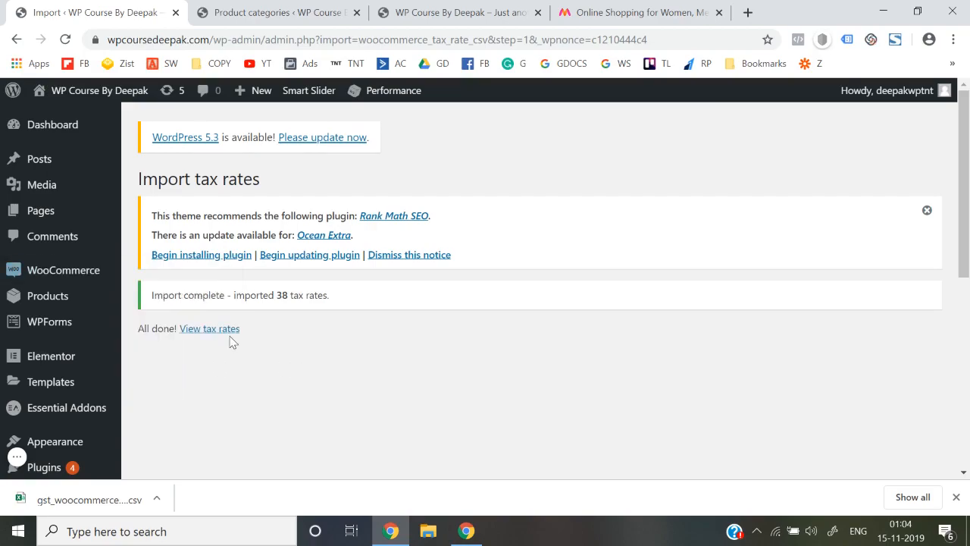
Return to the tax settings, review the tax options and open the standard rates to check the imported rows
click(203, 335)
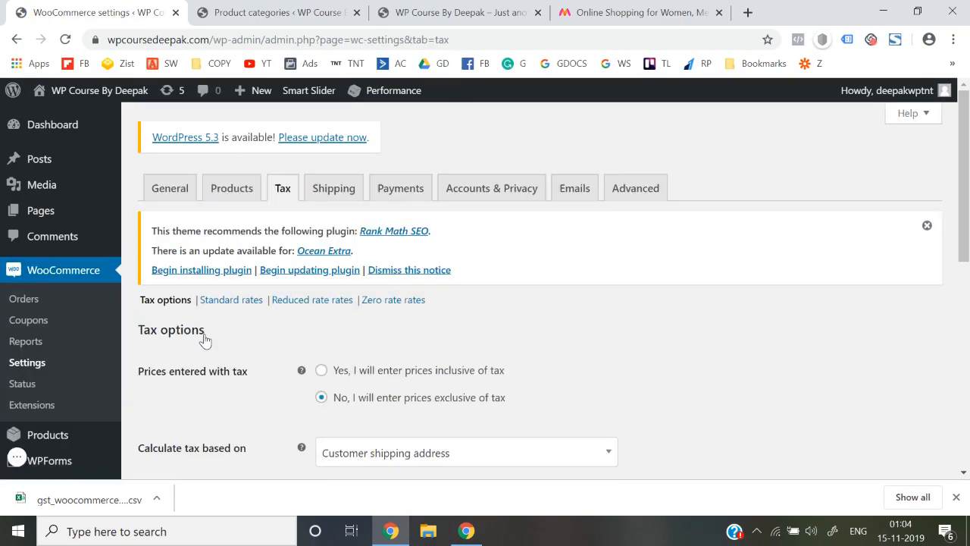
scroll(205, 340, down, 4)
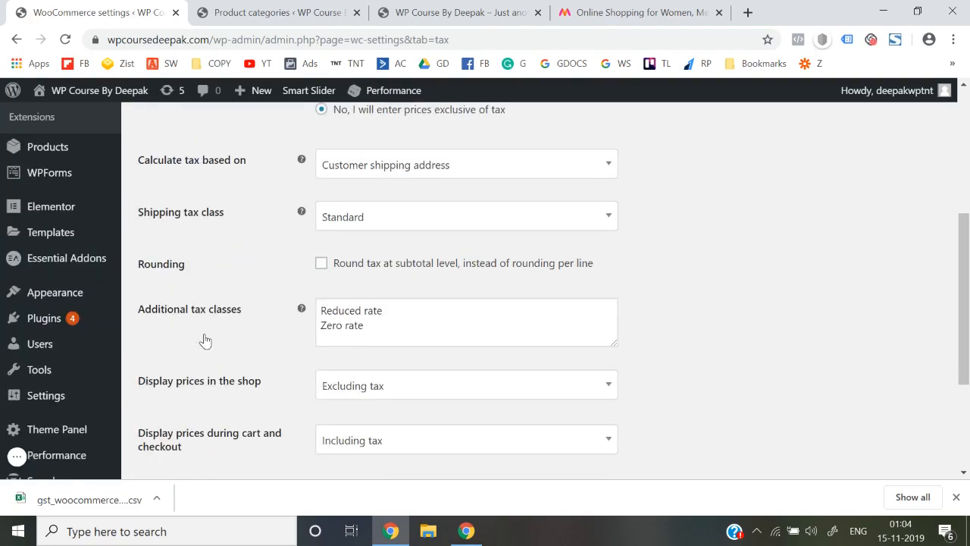
scroll(205, 340, down, 3)
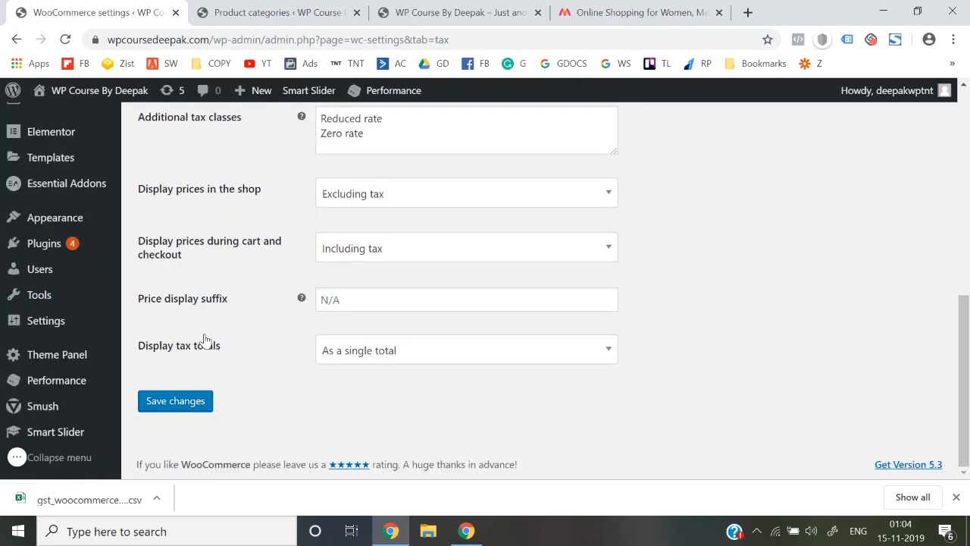
scroll(203, 341, up, 6)
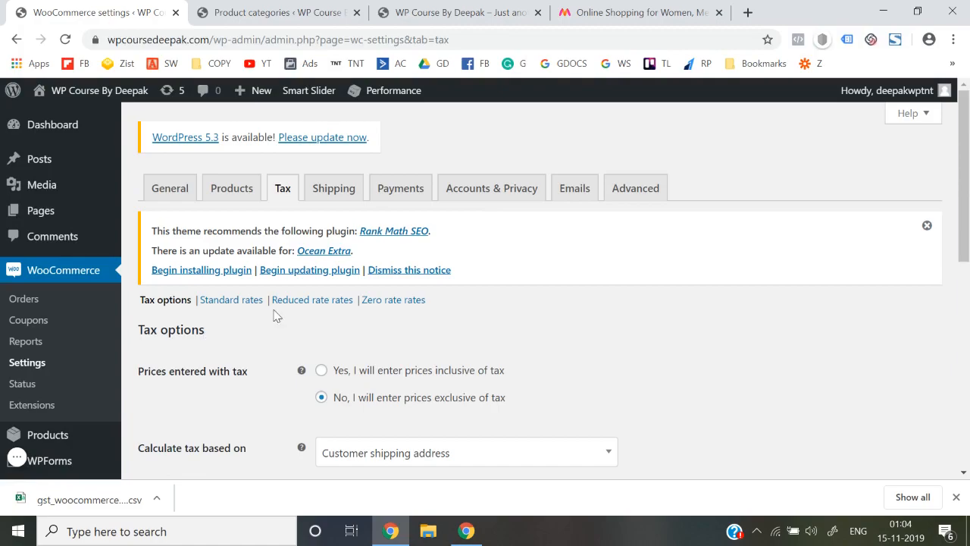
click(230, 308)
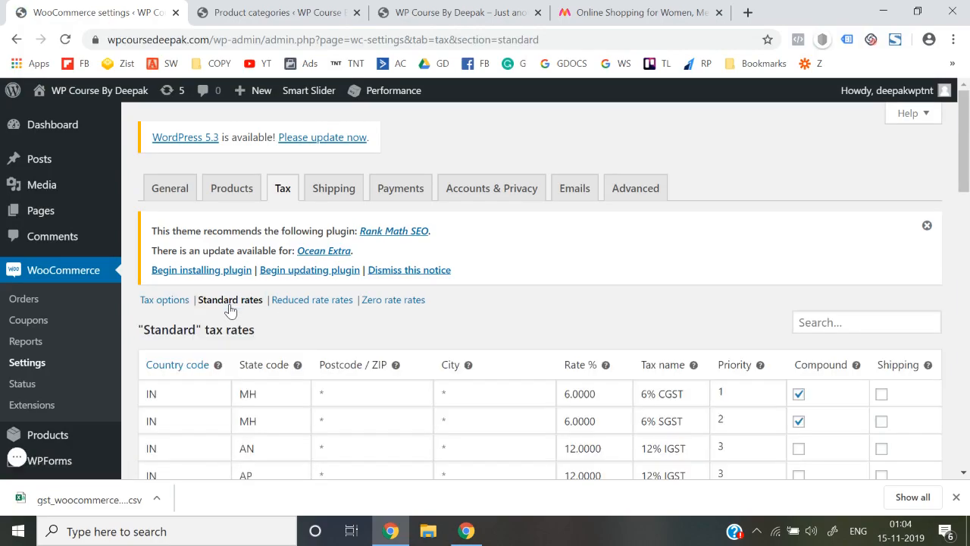
Disable compounding on the two MH rows, 6% CGST and 6% SGST, and save the standard tax rates
scroll(230, 311, down, 1)
scroll(589, 279, down, 1)
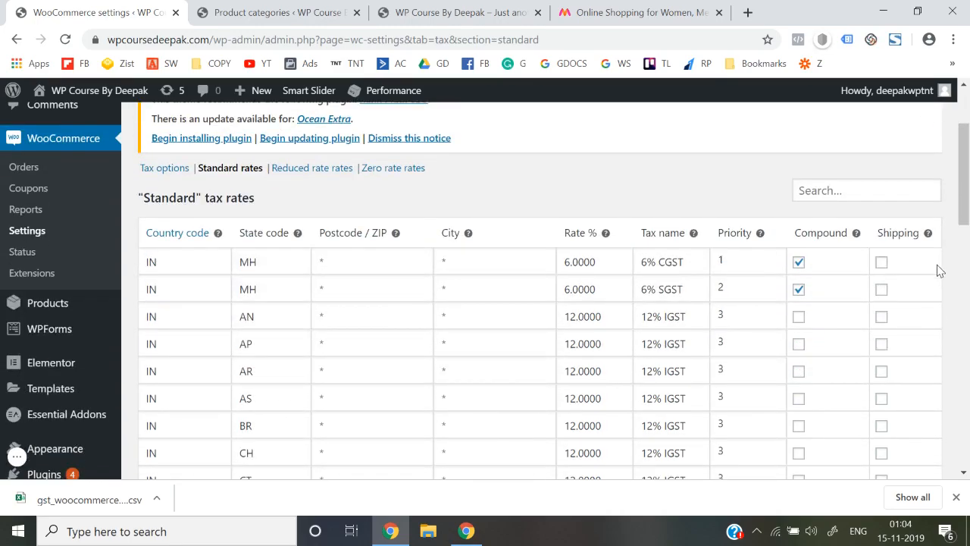
click(799, 263)
click(799, 288)
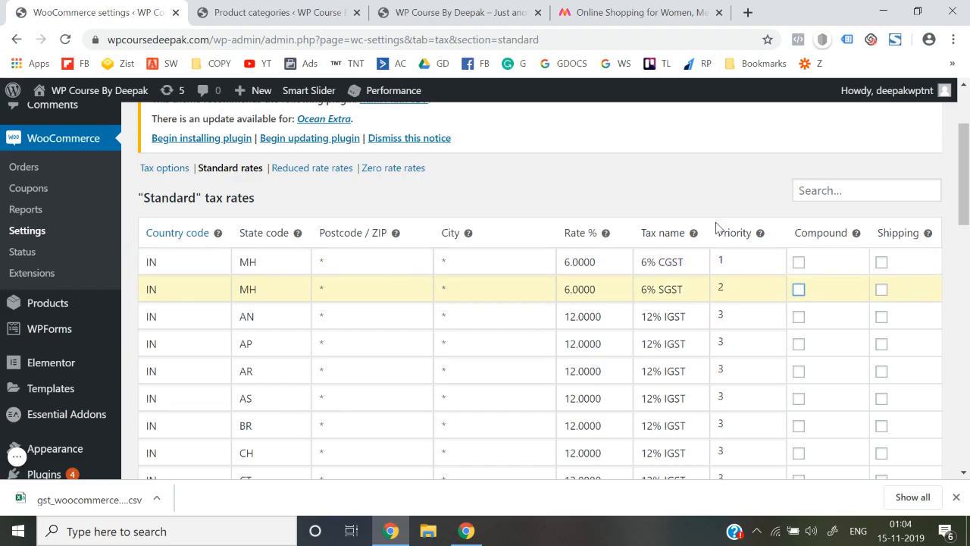
scroll(671, 307, down, 10)
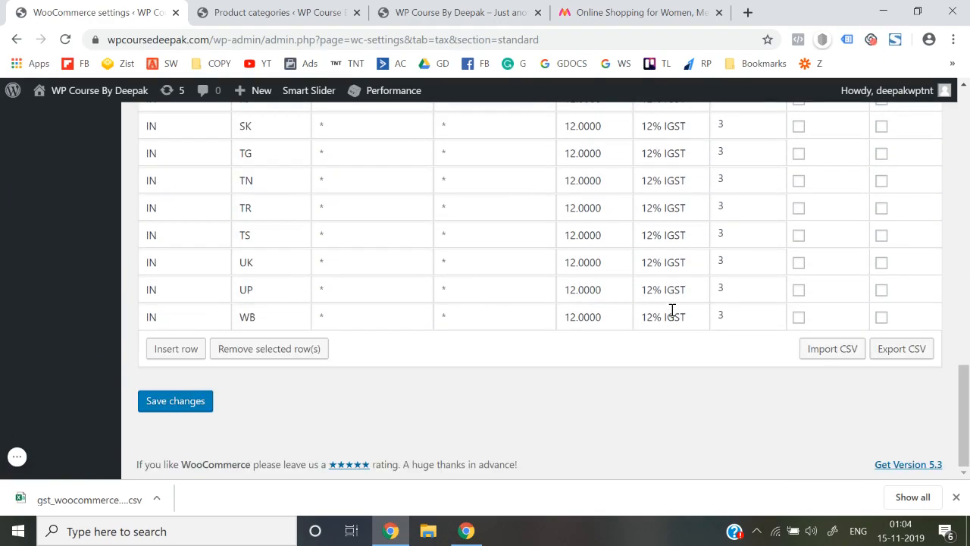
click(179, 404)
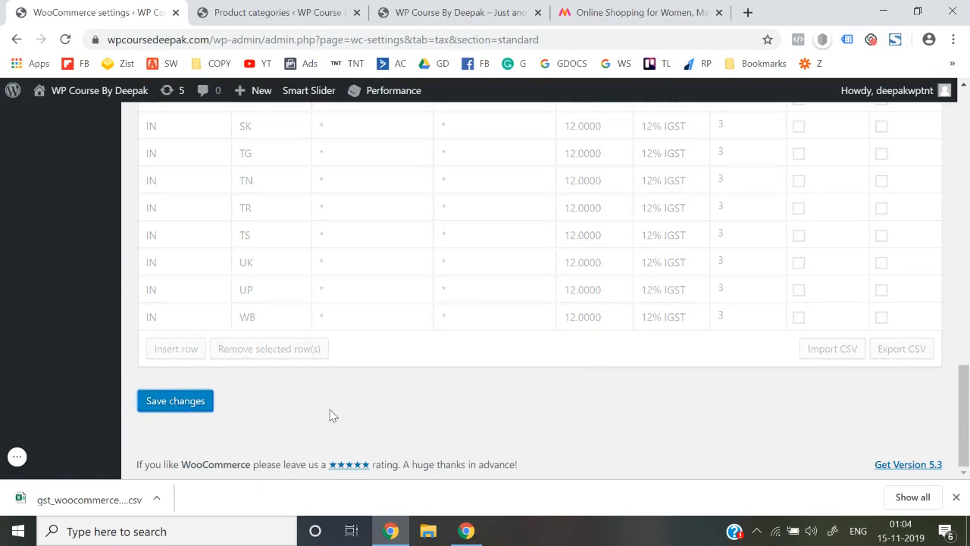
Review the standard tax rates table, comparing the MH rows with the IGST rates of the other states
scroll(331, 414, up, 11)
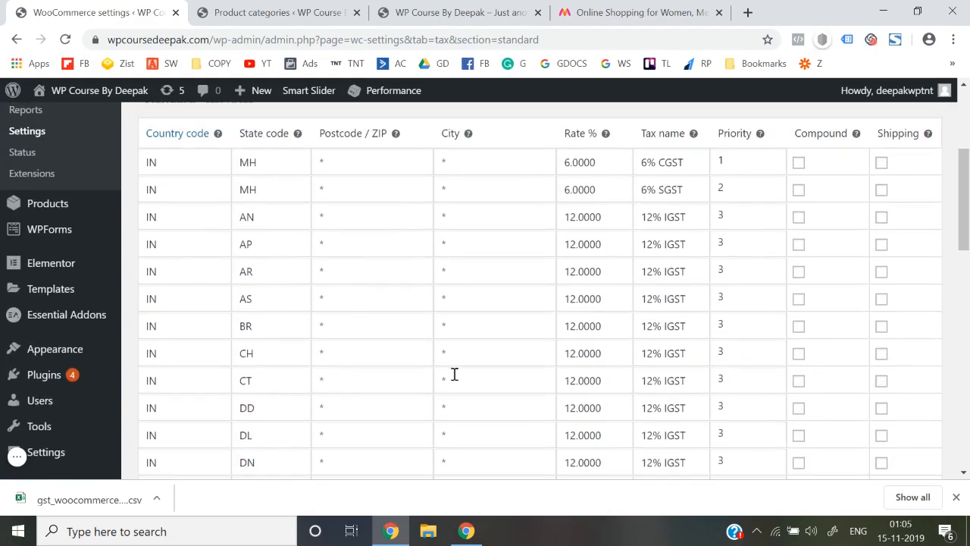
scroll(631, 306, up, 2)
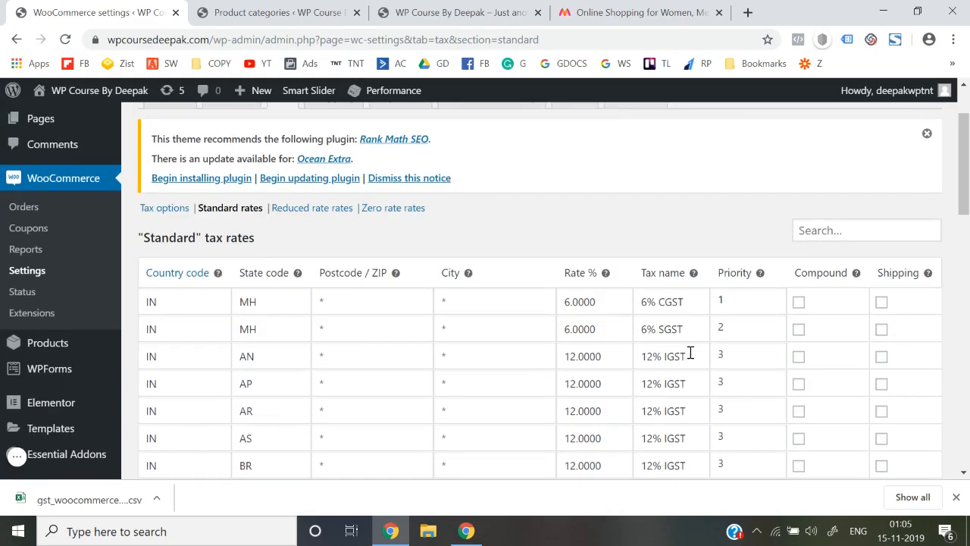
scroll(756, 389, down, 1)
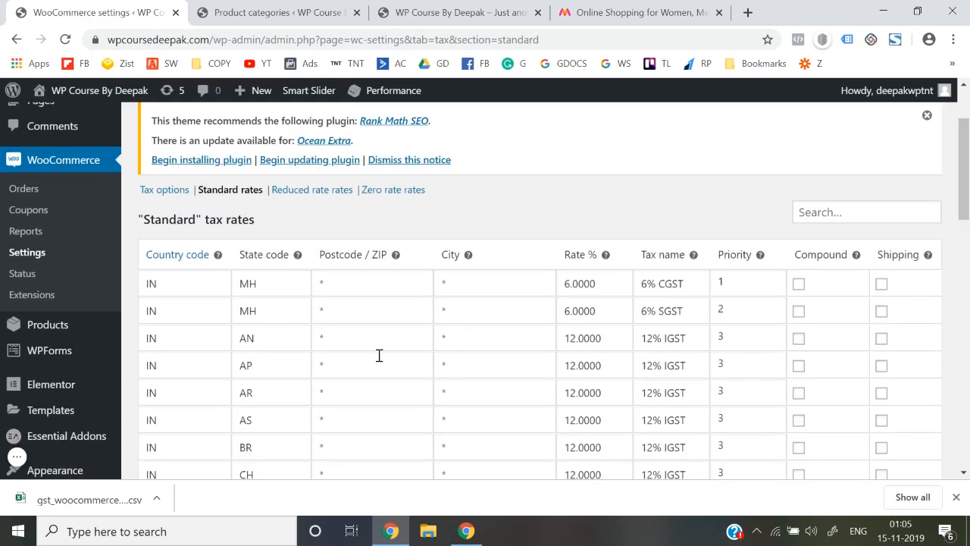
scroll(254, 390, down, 2)
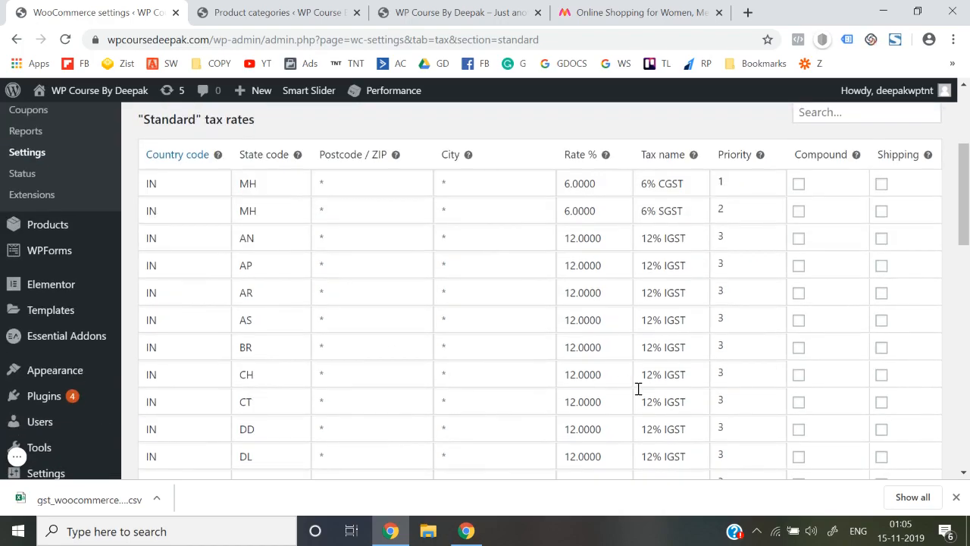
scroll(638, 388, down, 1)
scroll(661, 394, up, 3)
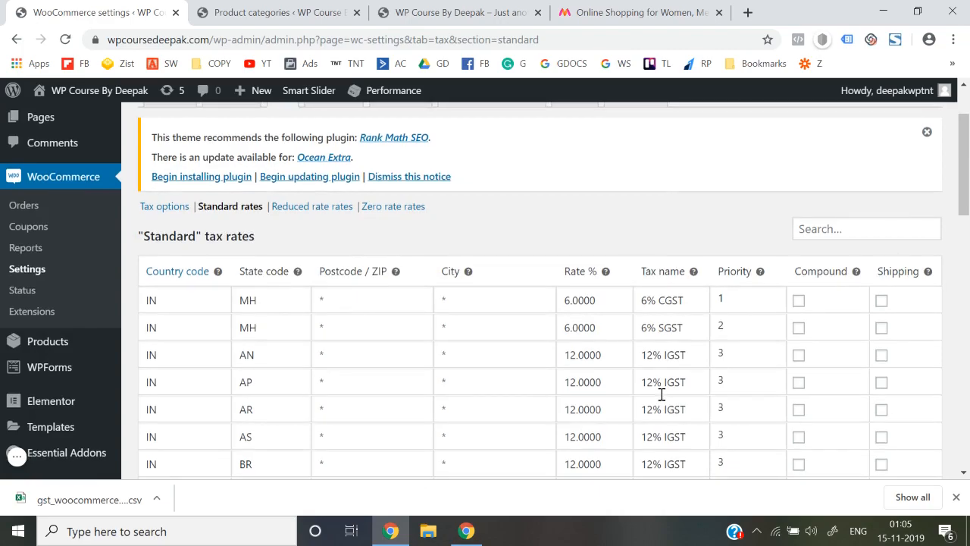
scroll(661, 394, down, 4)
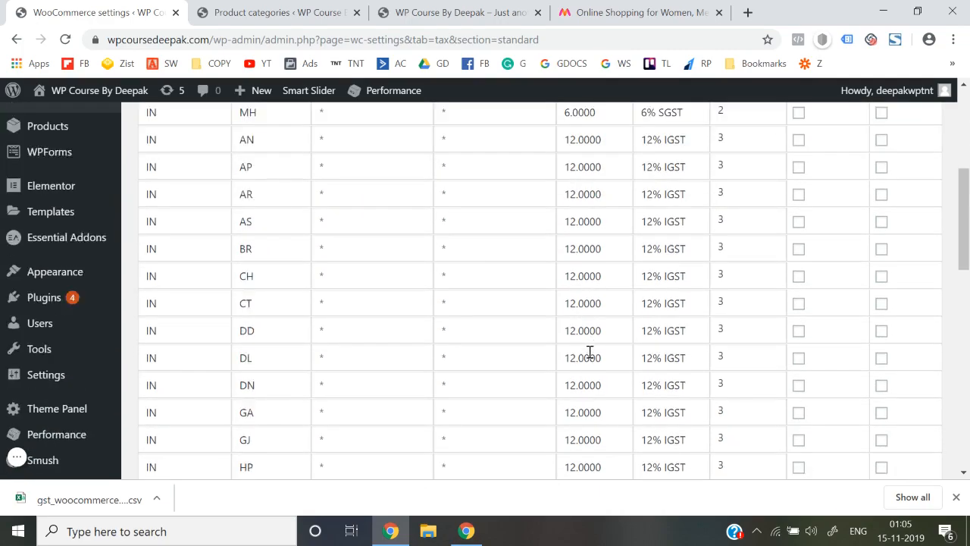
click(578, 338)
scroll(577, 338, down, 2)
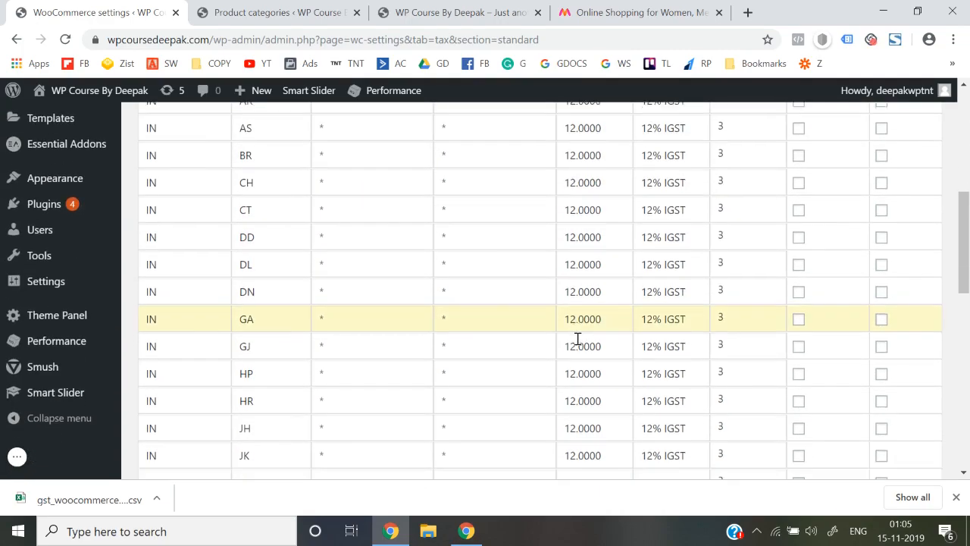
scroll(580, 325, up, 4)
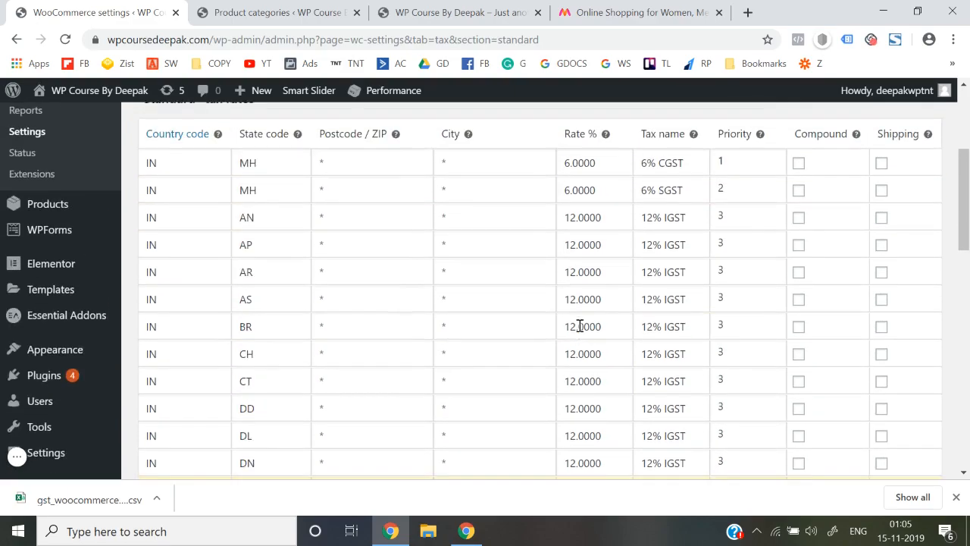
scroll(584, 342, down, 5)
scroll(584, 342, down, 2)
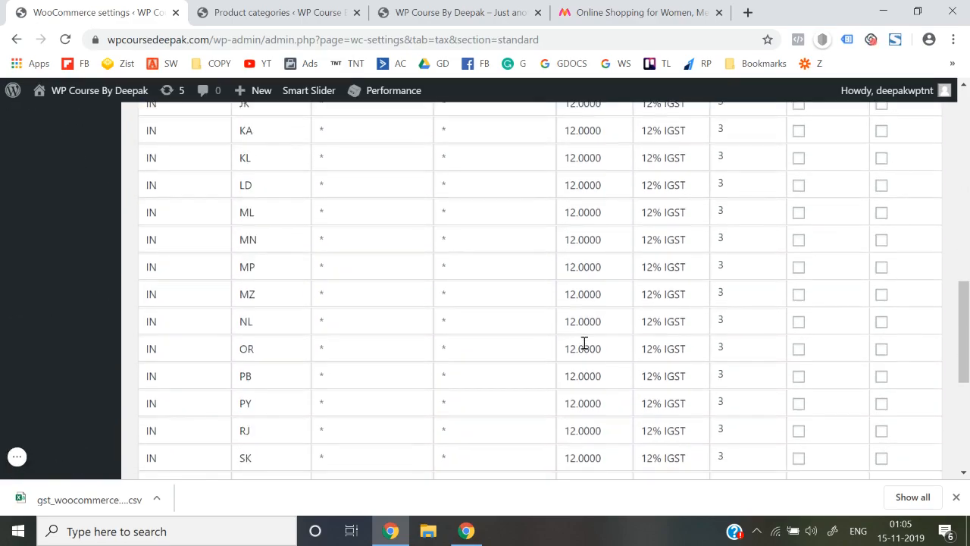
Set the tax rate of the MZ and NL rows to 18% and save the standard rates
click(575, 293)
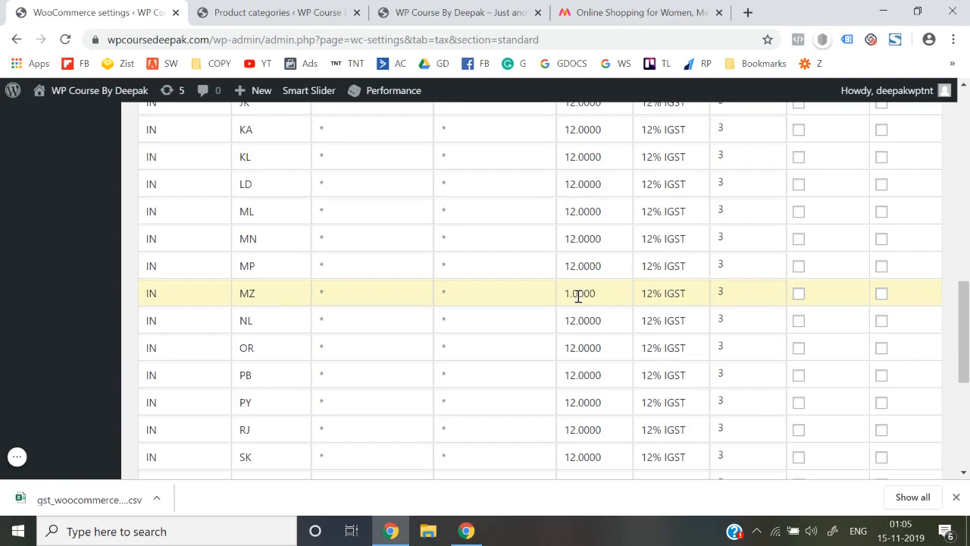
click(575, 321)
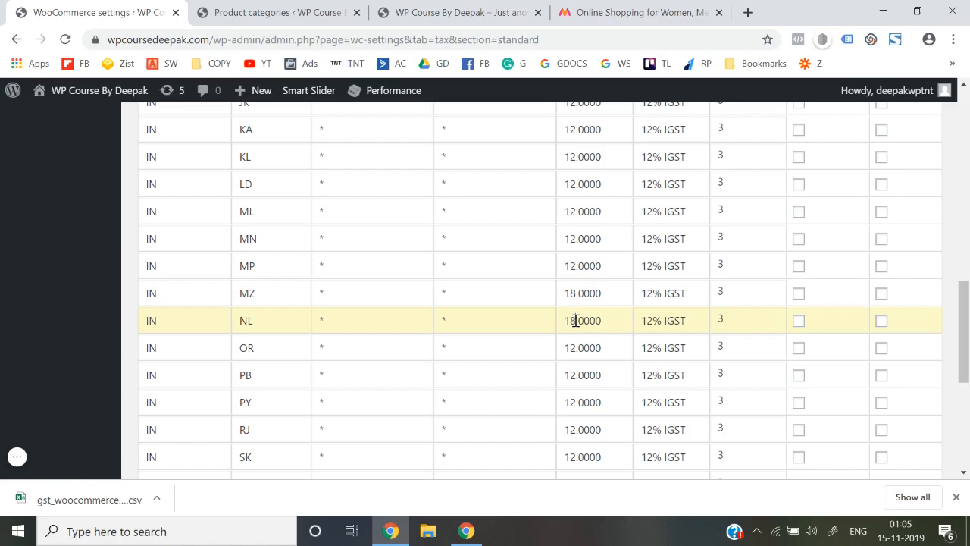
scroll(576, 321, down, 4)
click(180, 409)
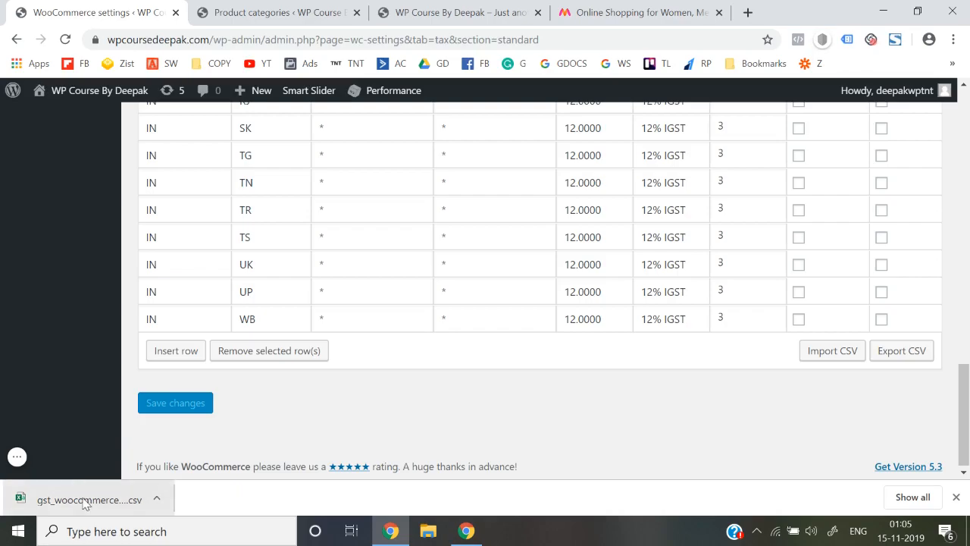
Dismiss the theme's plugin notice and the browser's downloads bar, staying on the standard rates page
scroll(401, 406, up, 15)
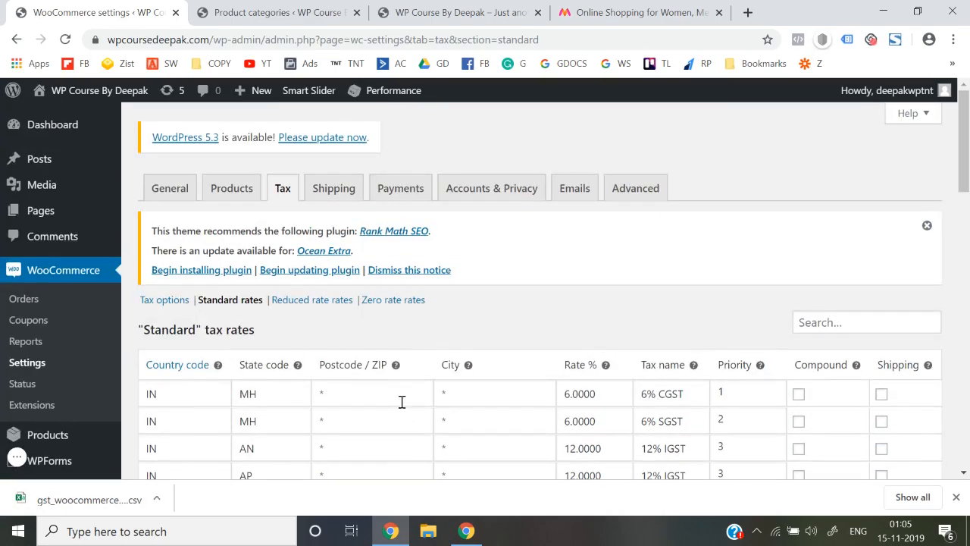
click(926, 225)
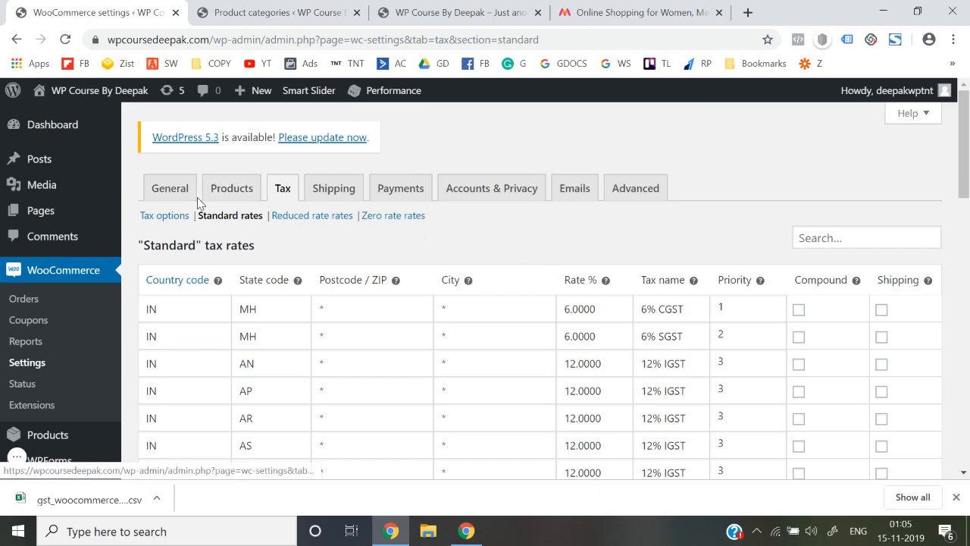
click(170, 195)
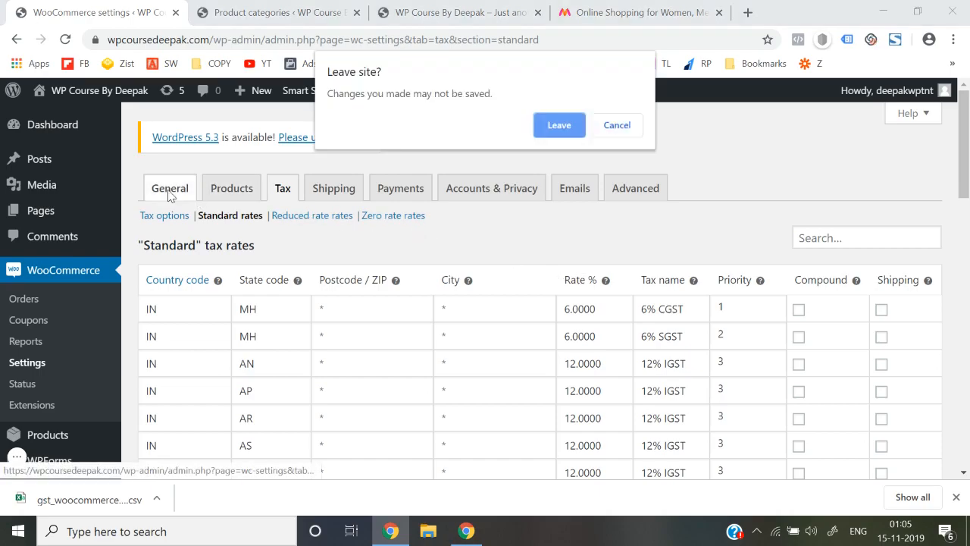
scroll(599, 212, down, 15)
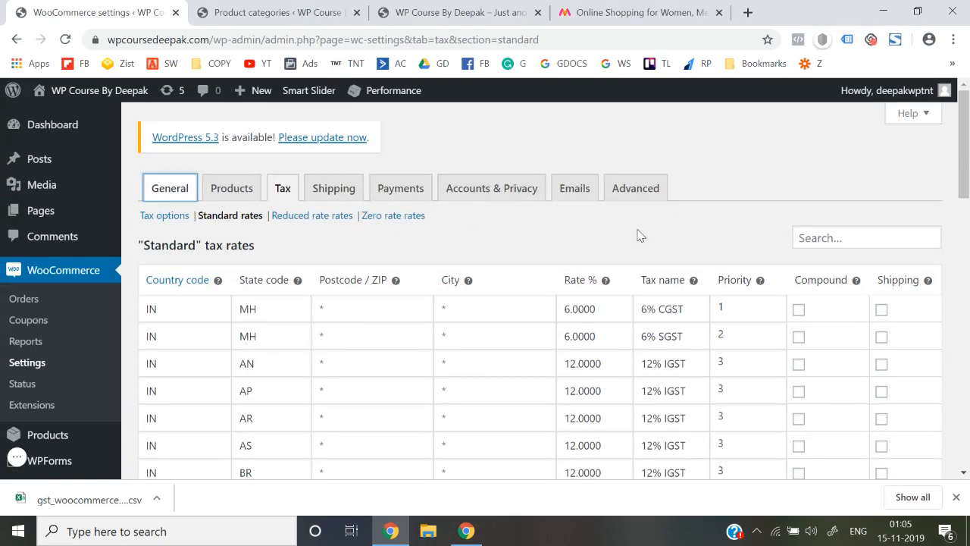
scroll(639, 235, down, 15)
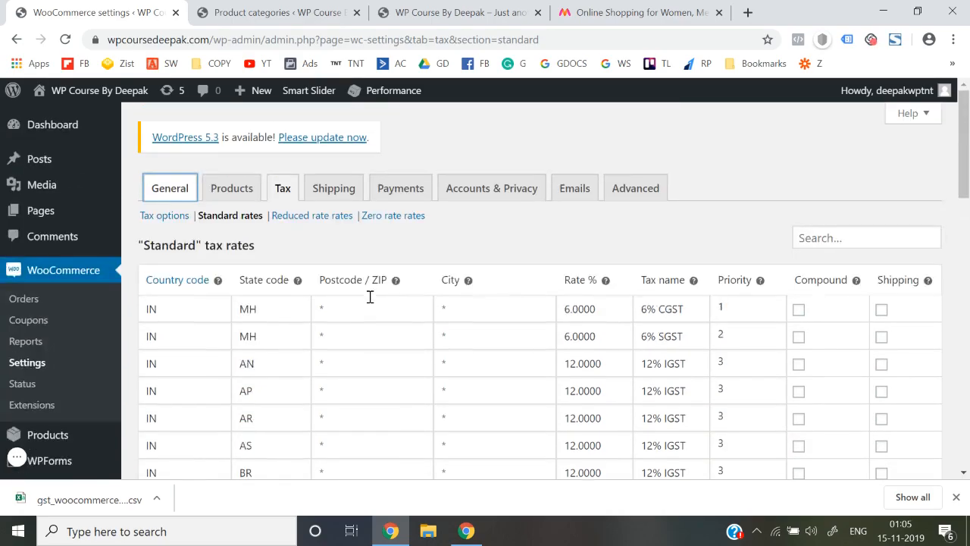
click(232, 188)
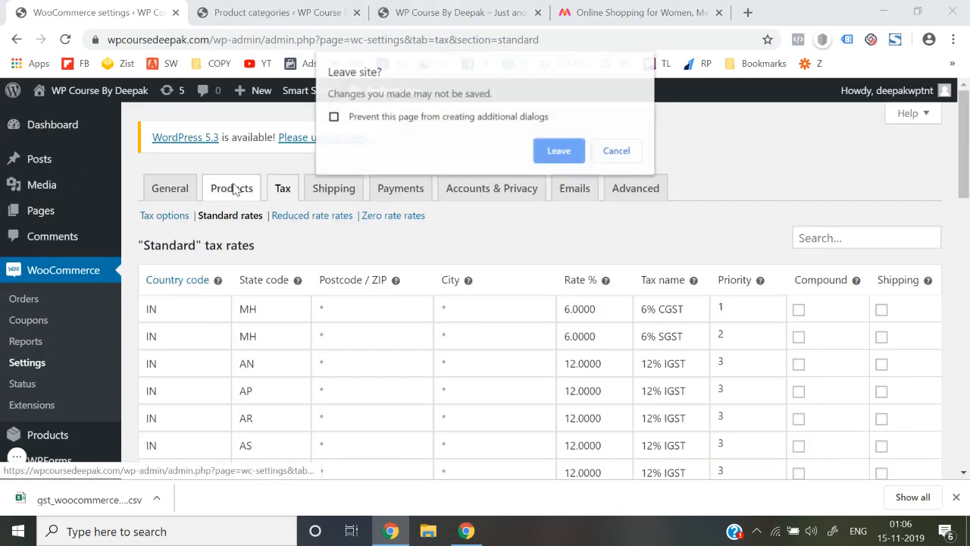
click(617, 151)
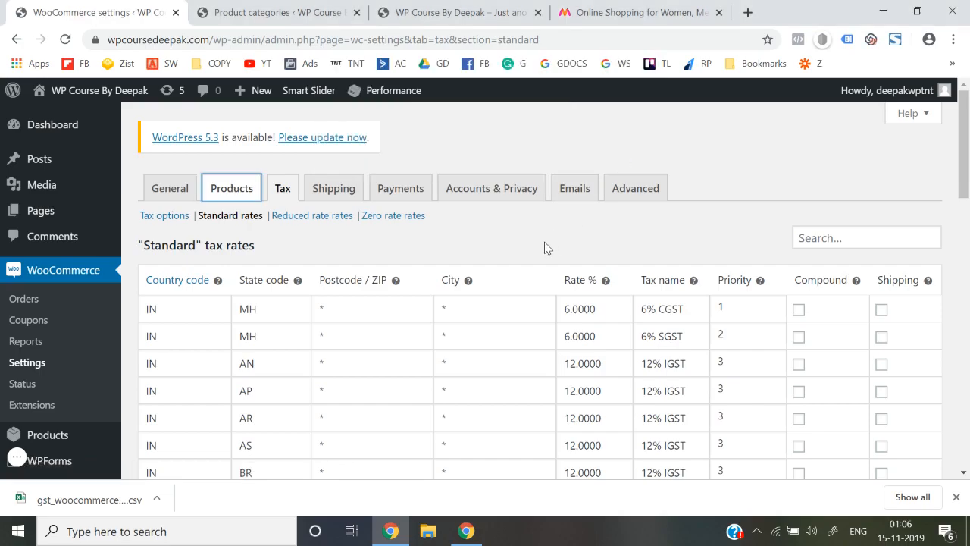
click(956, 496)
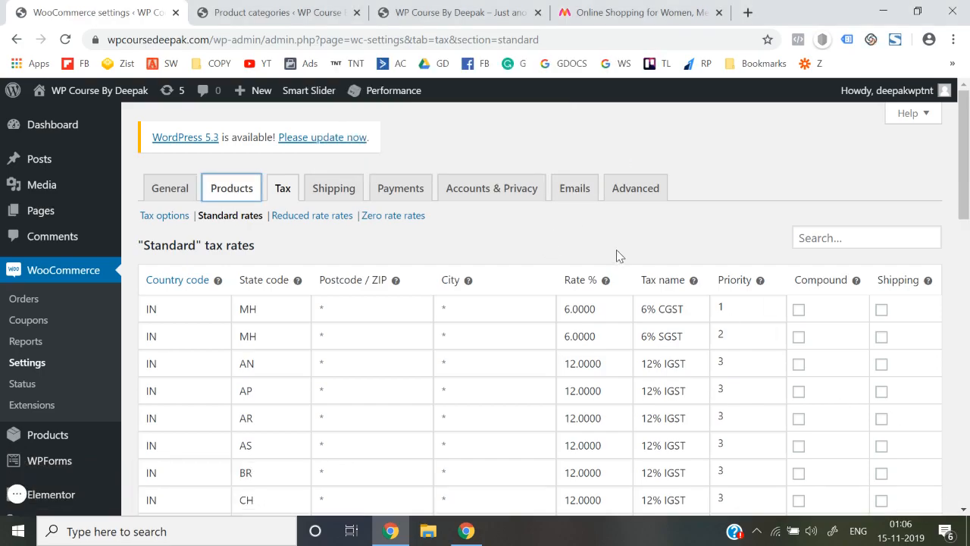
Leave the rates page for the general settings despite the unsaved-changes warning and reopen the standard tax rates
click(179, 202)
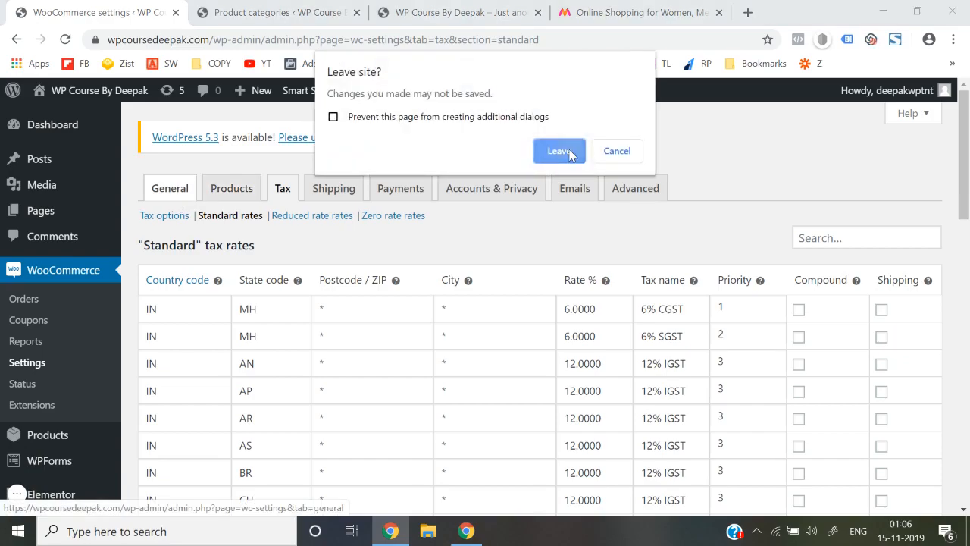
click(559, 150)
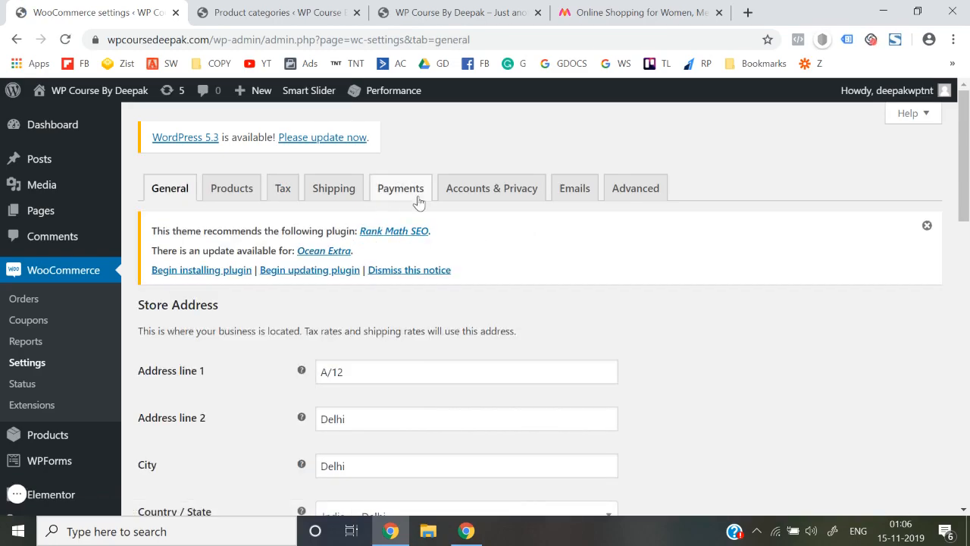
click(283, 192)
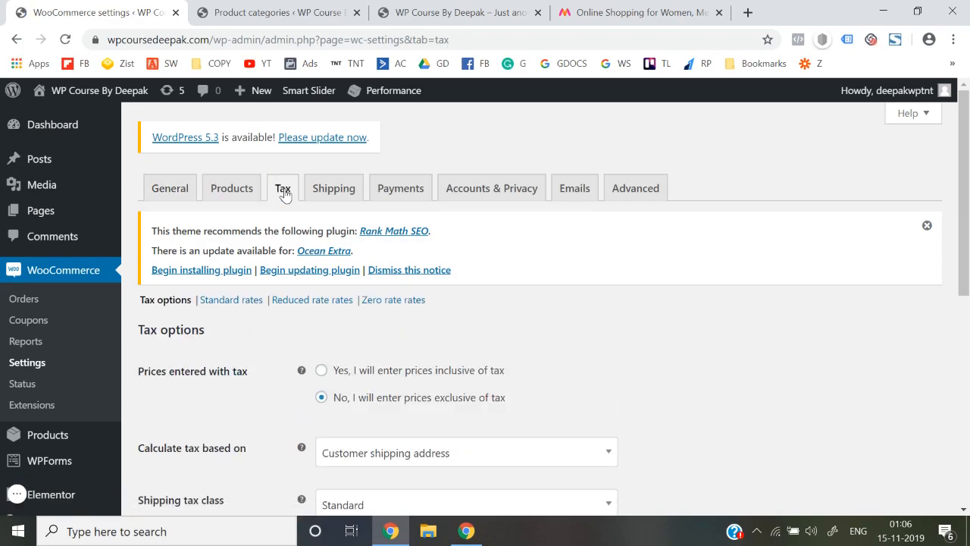
scroll(397, 333, down, 5)
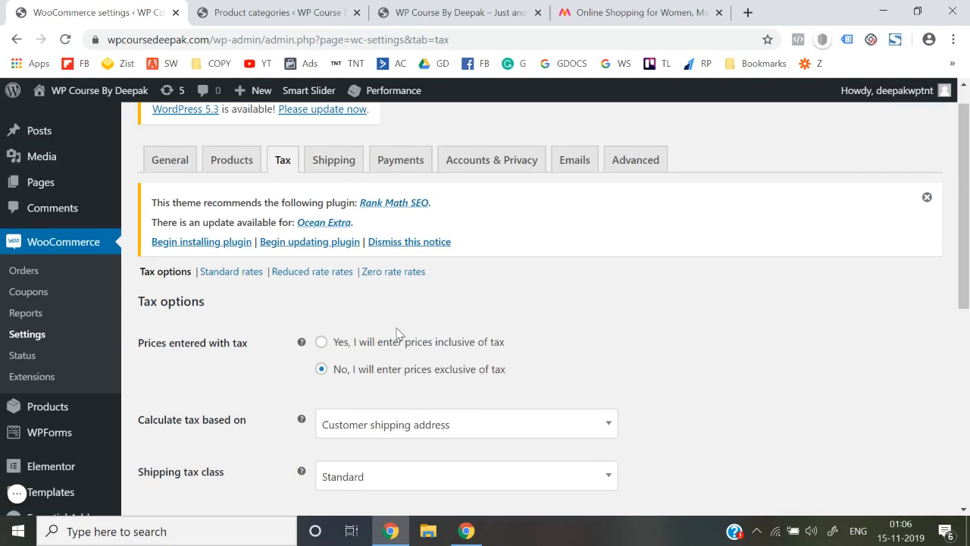
scroll(397, 333, up, 5)
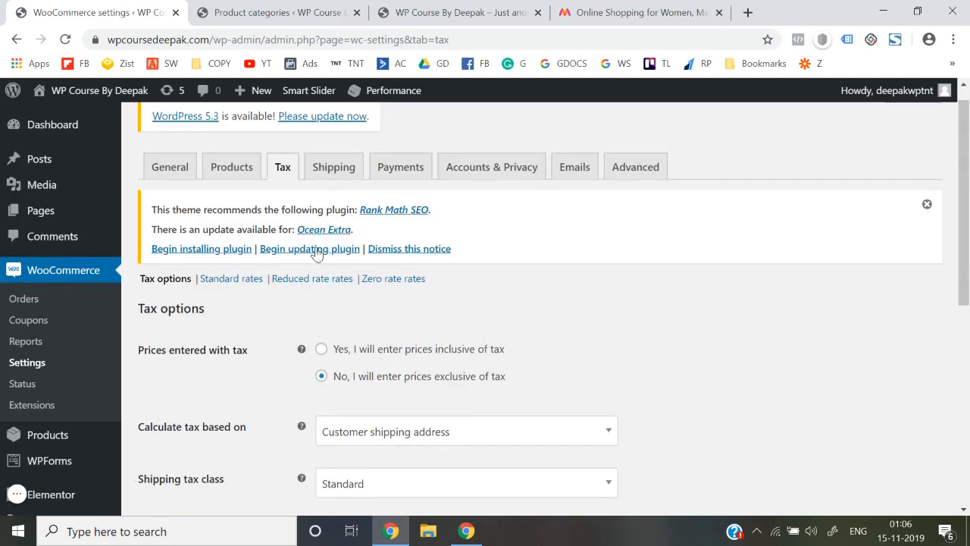
click(240, 279)
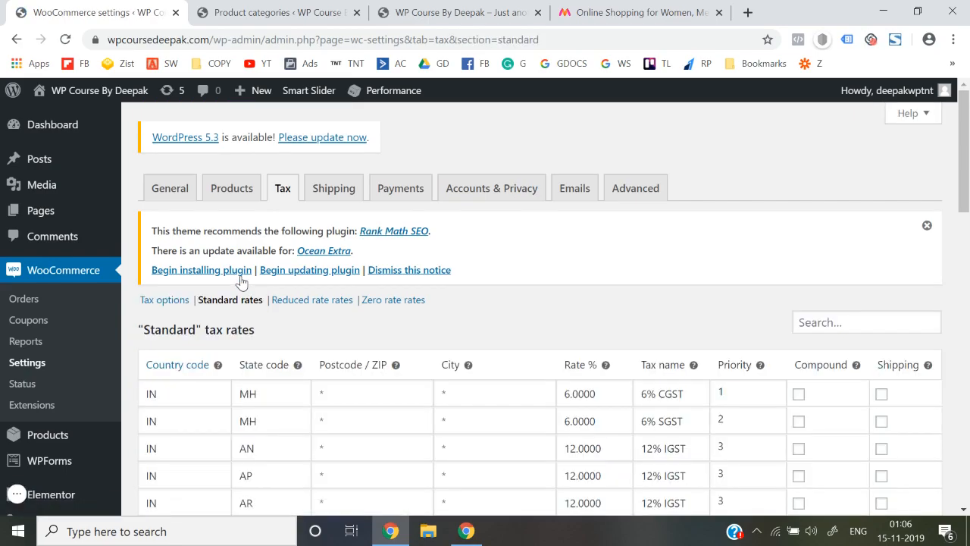
Check the standard rates for all states from the MH rows to WB, and return to the general settings
scroll(370, 344, down, 10)
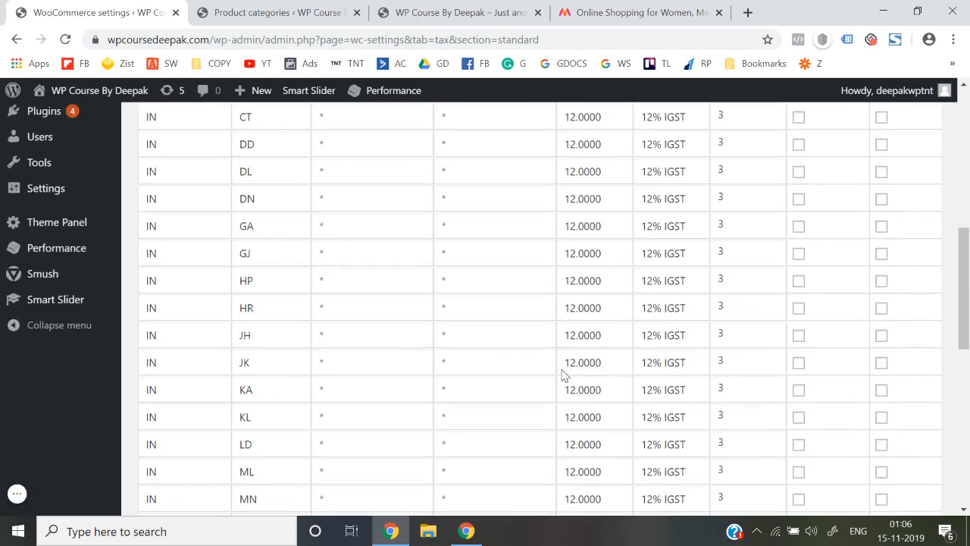
scroll(562, 369, down, 4)
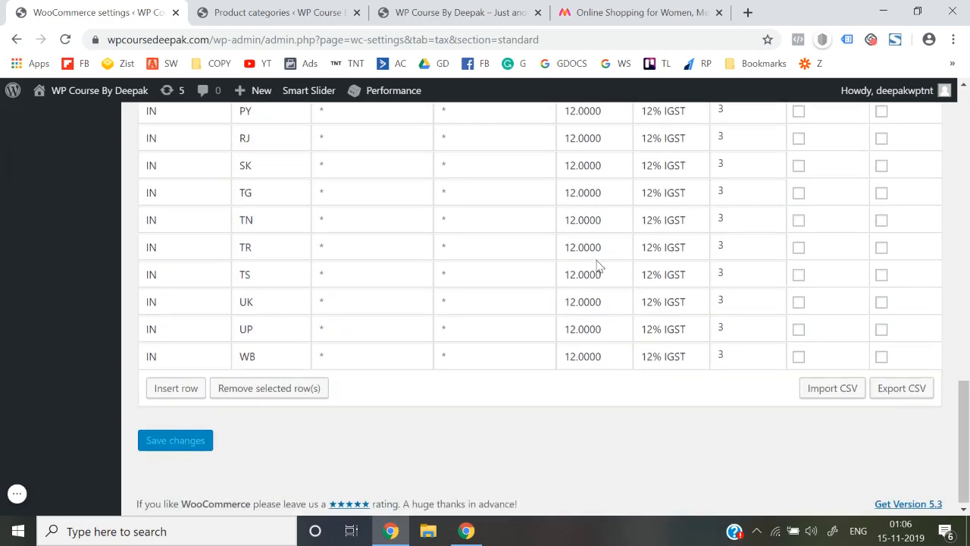
scroll(610, 303, up, 1)
scroll(610, 303, down, 1)
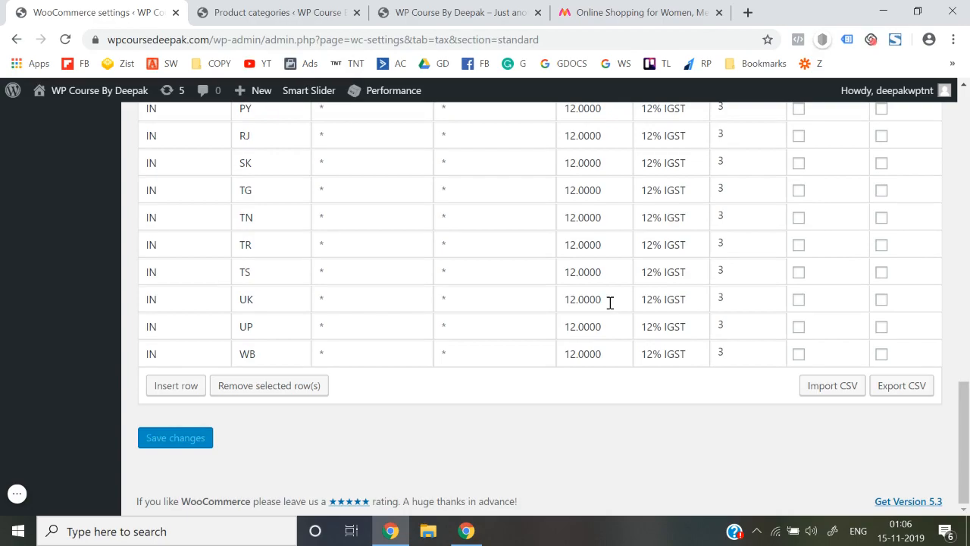
scroll(610, 303, up, 8)
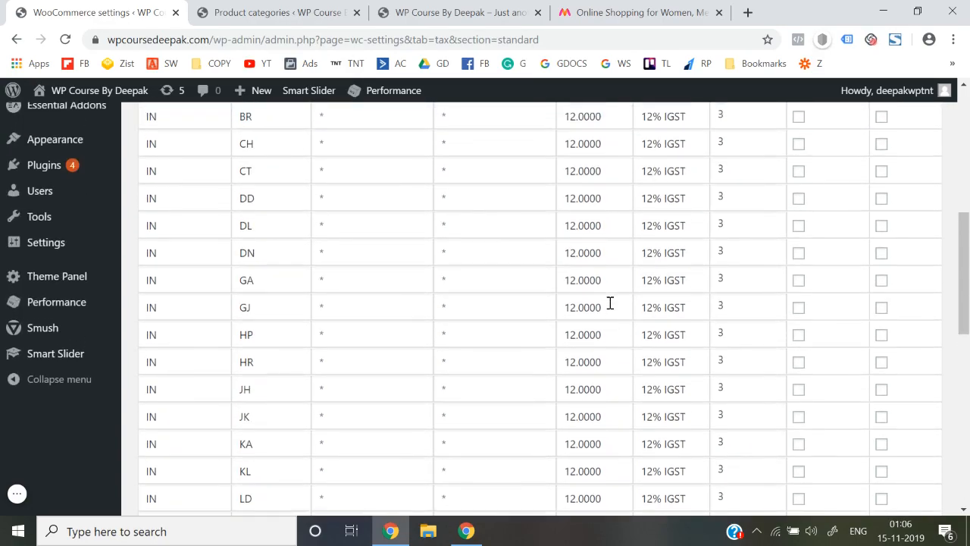
scroll(155, 225, up, 4)
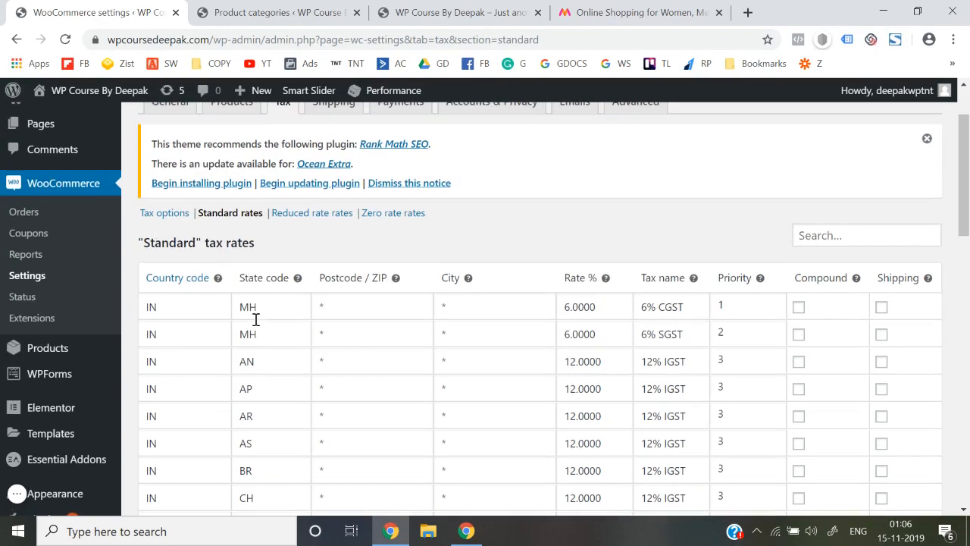
scroll(255, 319, down, 2)
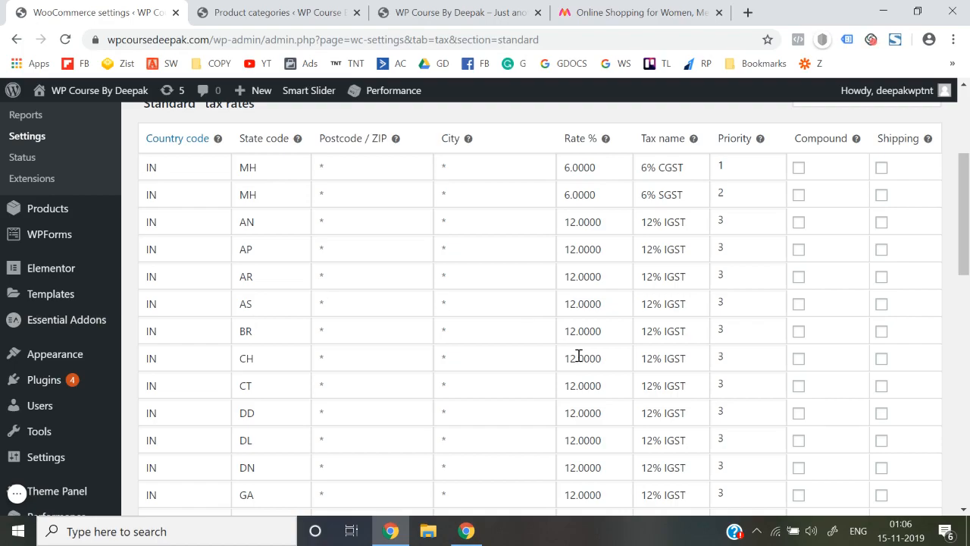
scroll(579, 356, up, 3)
click(168, 206)
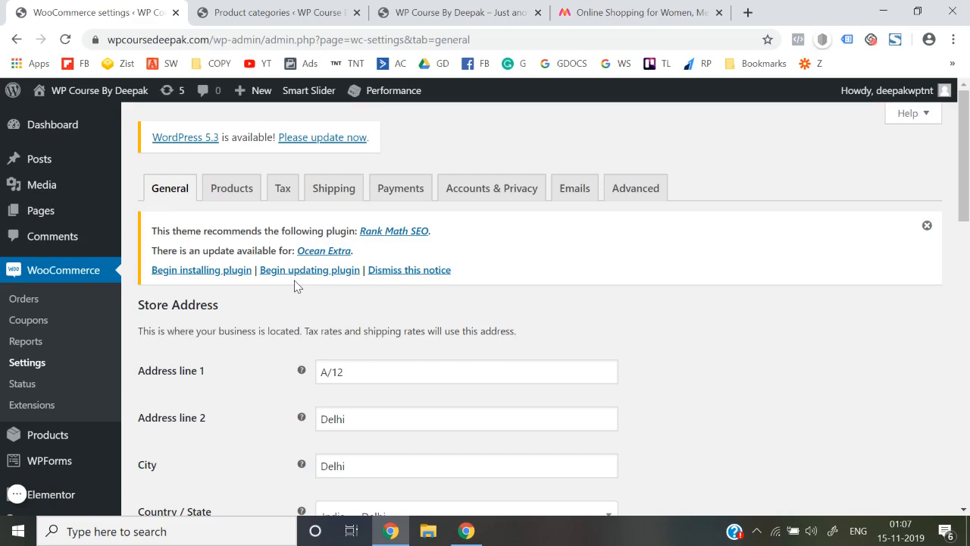
click(17, 494)
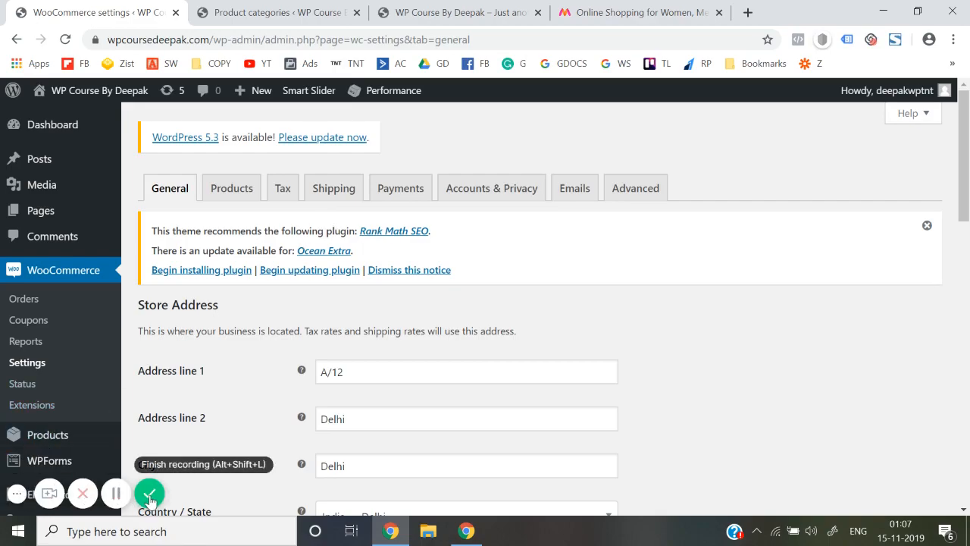